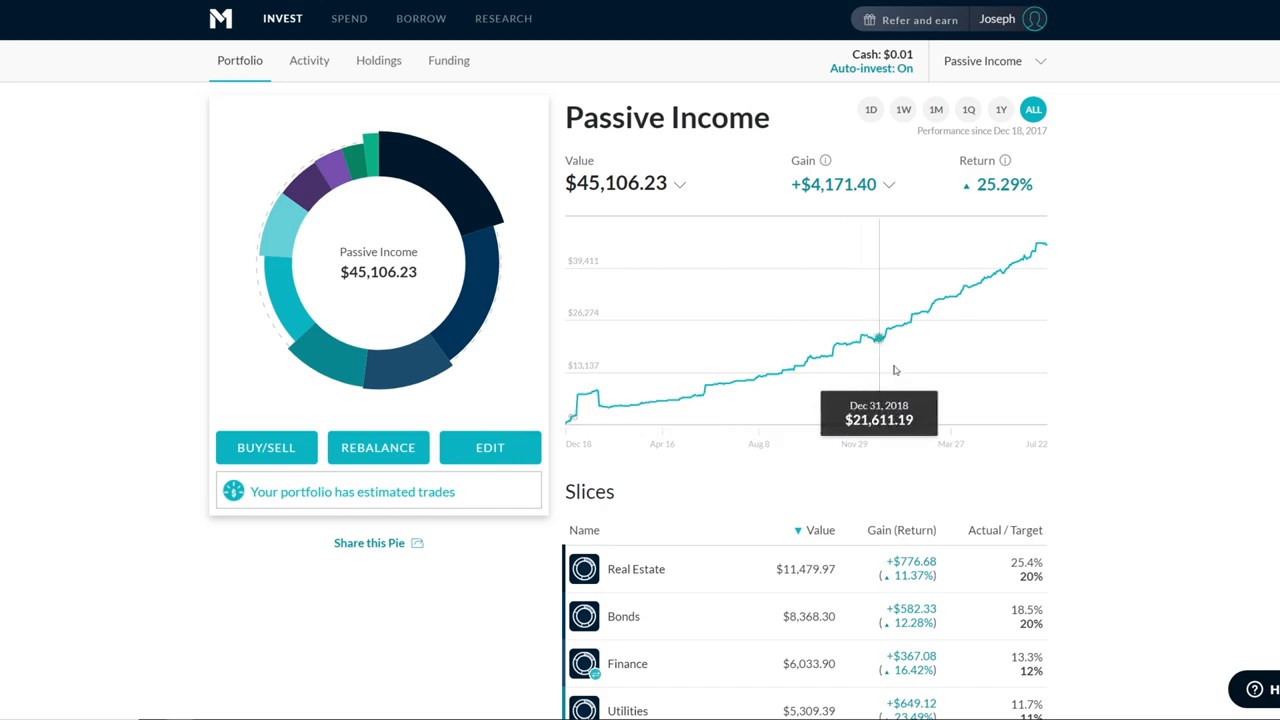
# - Review the value, gain and actual versus target allocation of each slice in the Passive Income portfolio
pyautogui.scroll(-4, 880, 380)
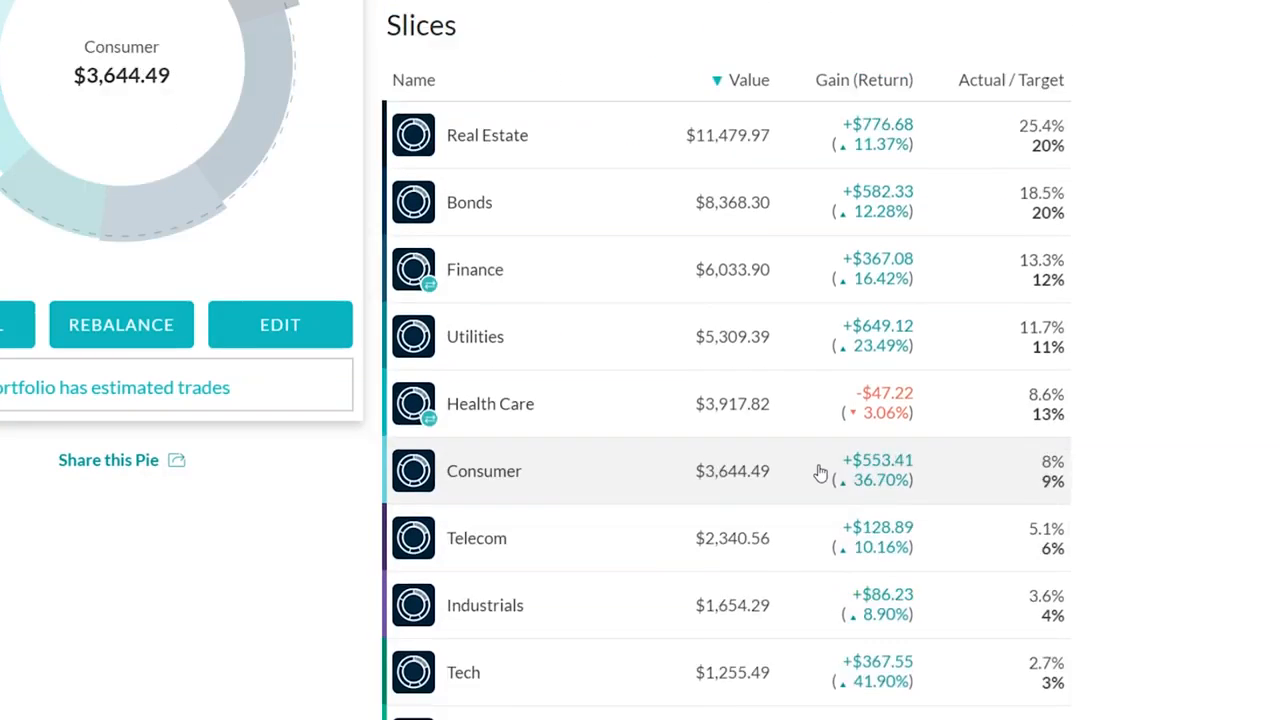
pyautogui.scroll(-1, 860, 550)
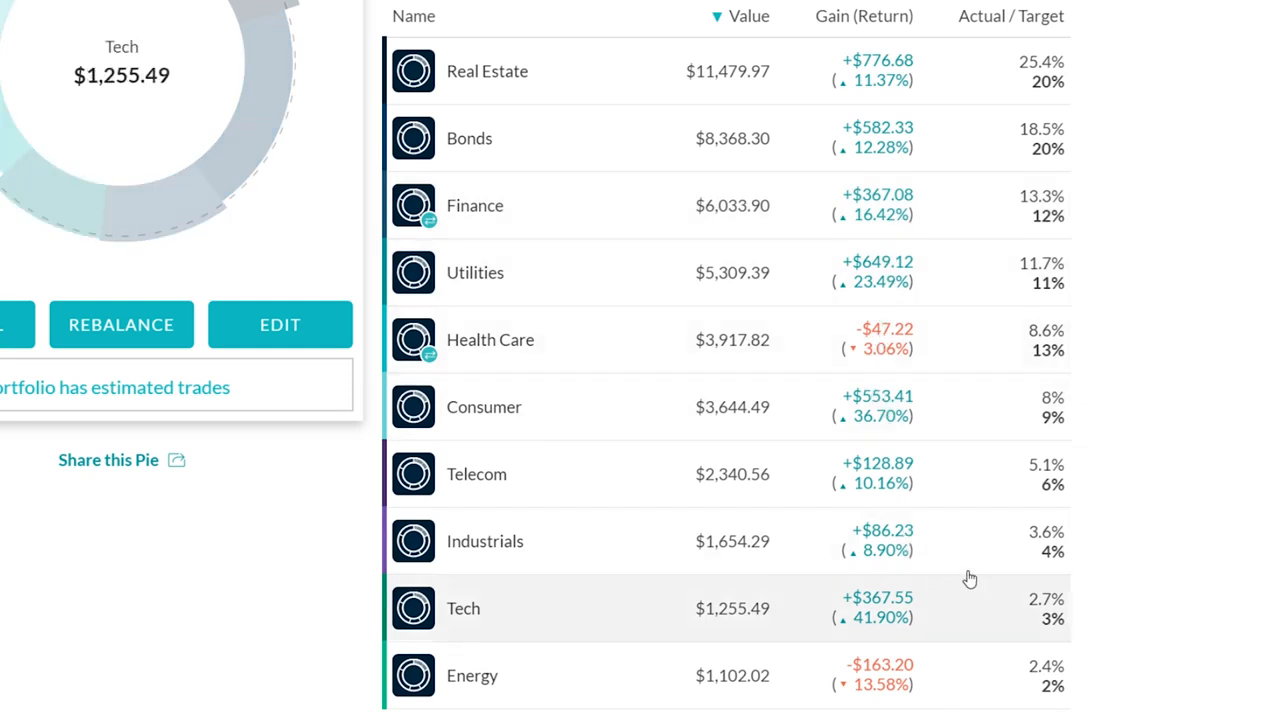
pyautogui.scroll(5, 970, 578)
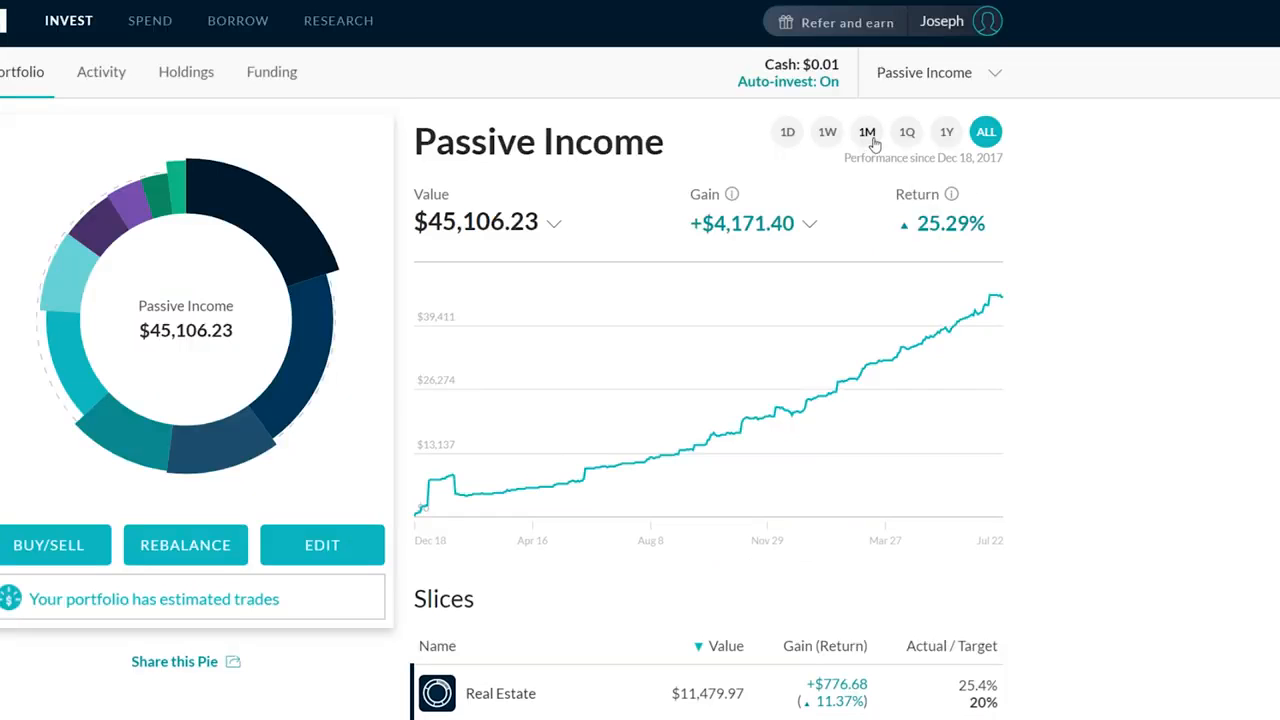
# - View the portfolio's one-month performance and inspect the market gains in its gain breakdown
pyautogui.click(870, 138)
pyautogui.moveTo(882, 222); pyautogui.dragTo(788, 267)
pyautogui.click(834, 208)
pyautogui.click(788, 228)
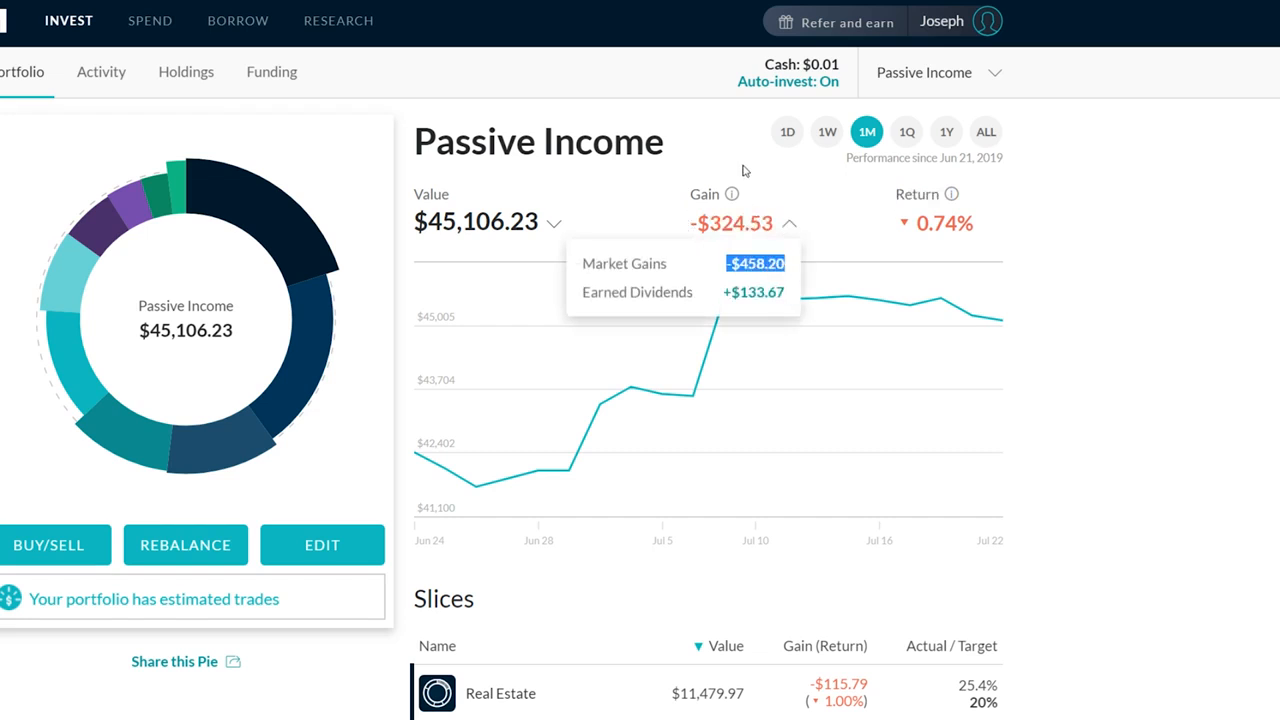
# - Compare the portfolio's performance over one week, one quarter and all time
pyautogui.click(827, 132)
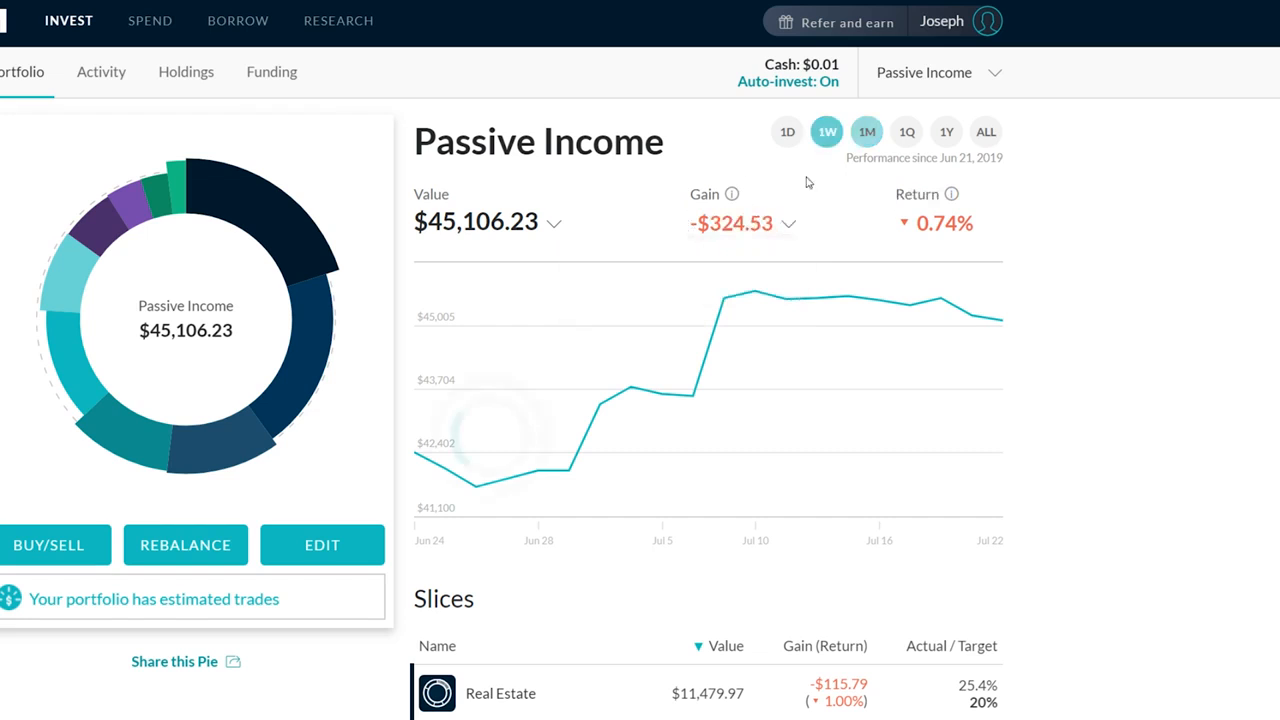
pyautogui.click(905, 133)
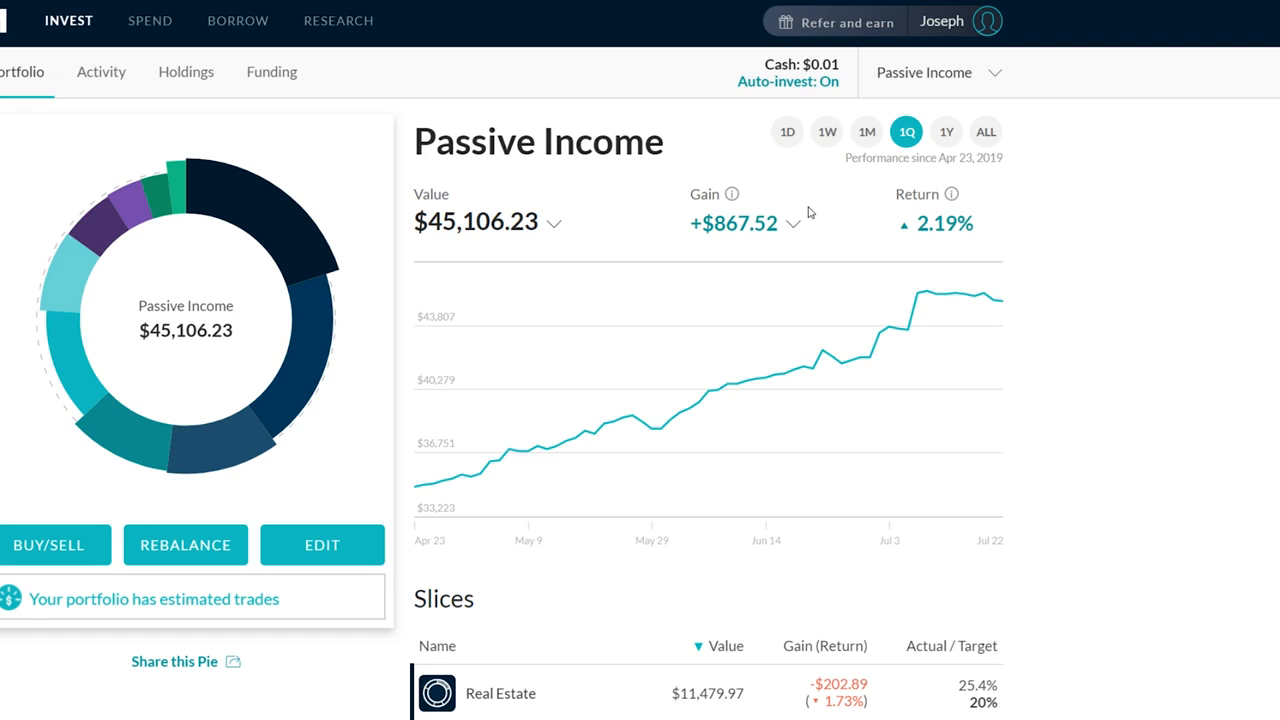
pyautogui.click(986, 133)
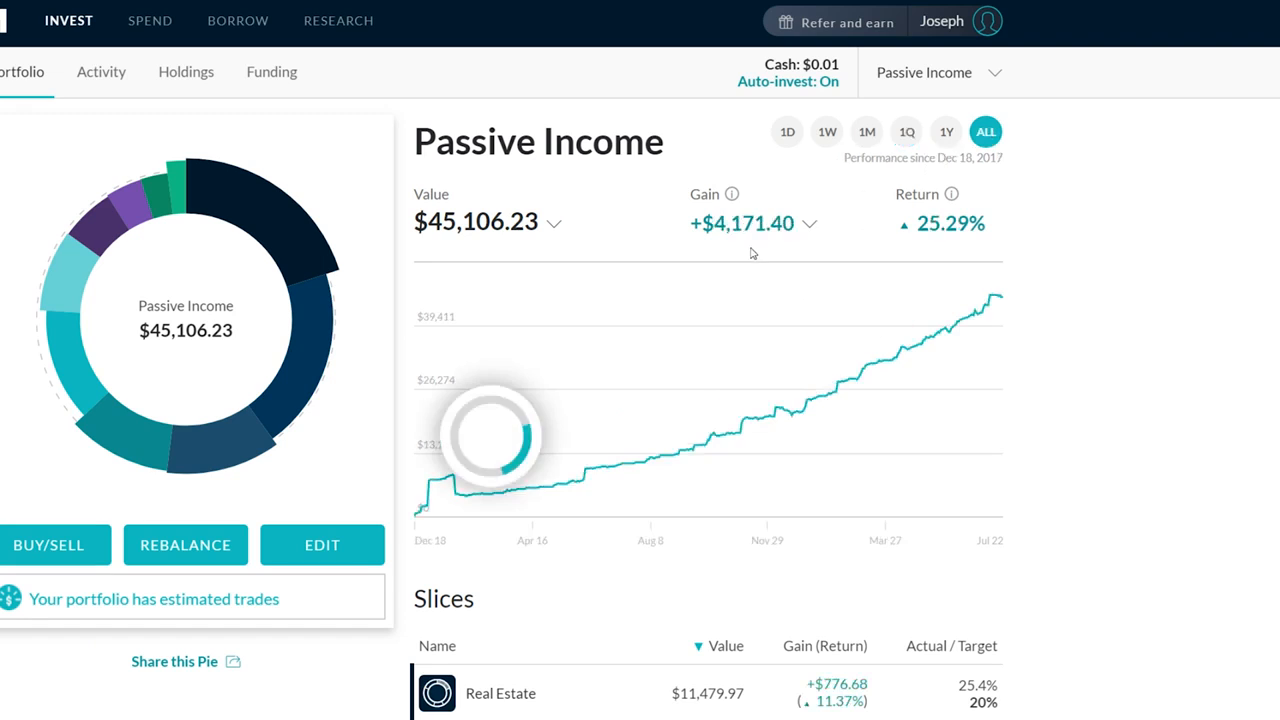
# - Inspect the all-time gain breakdown into market gains and earned dividends
pyautogui.click(809, 223)
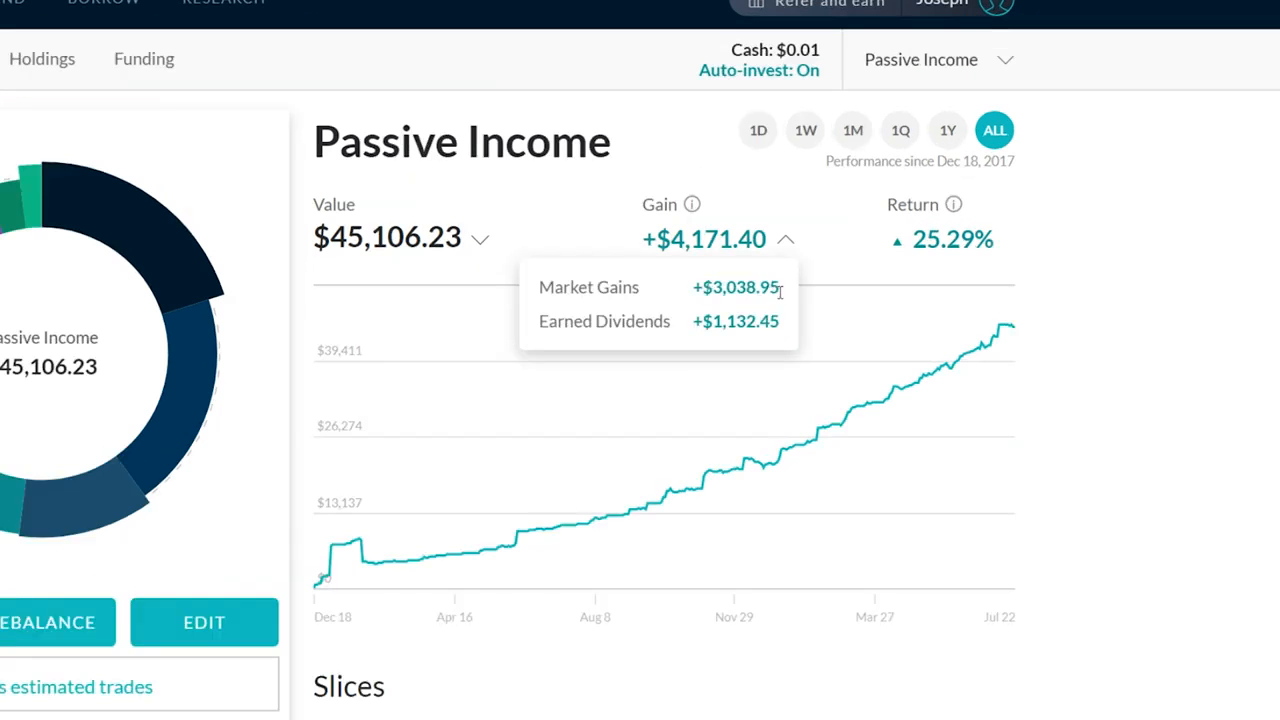
pyautogui.moveTo(779, 289); pyautogui.dragTo(544, 288)
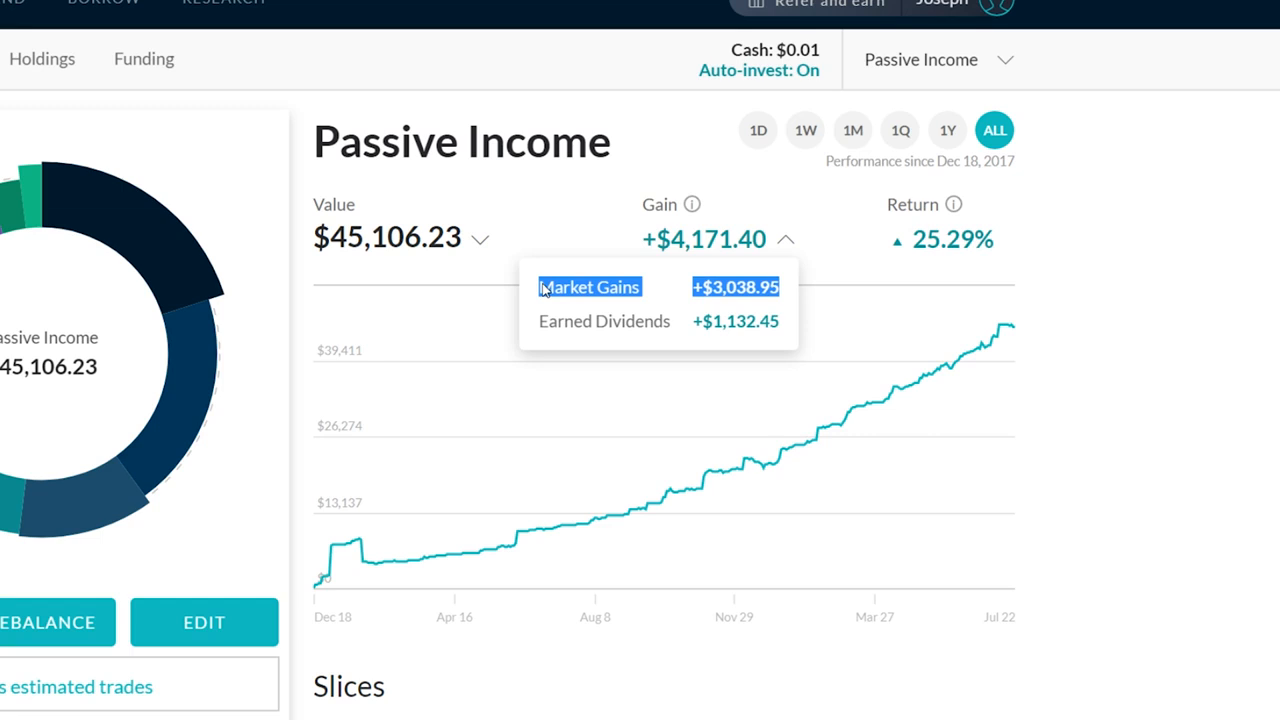
pyautogui.click(788, 241)
pyautogui.click(788, 241)
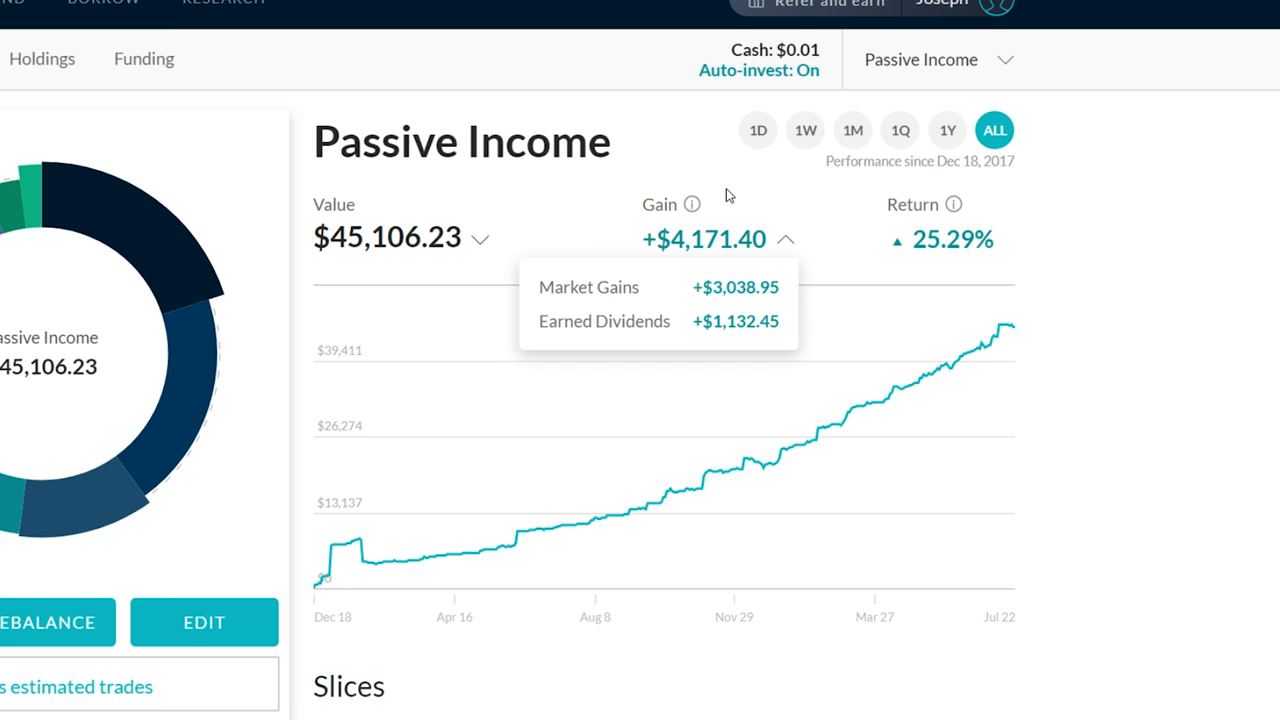
# - Review the account's activity history of trades, dividends and deposits, and return to the portfolio overview
pyautogui.click(481, 139)
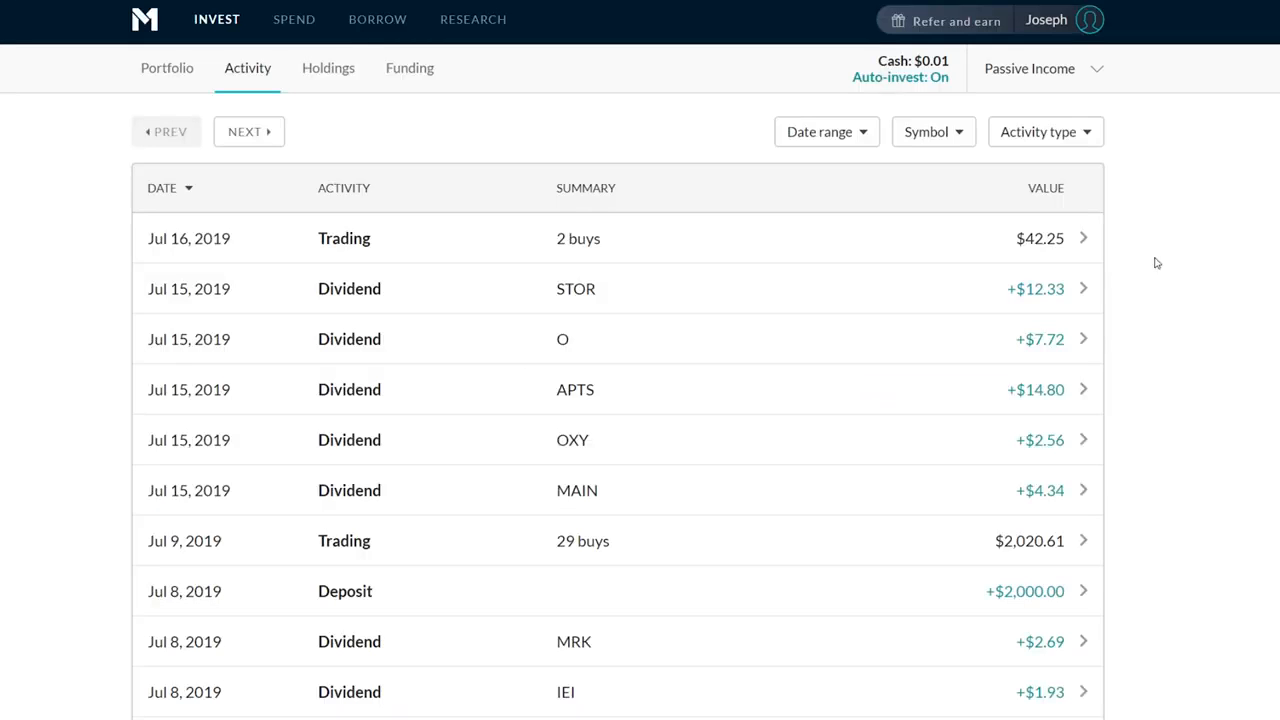
pyautogui.scroll(-5, 1180, 280)
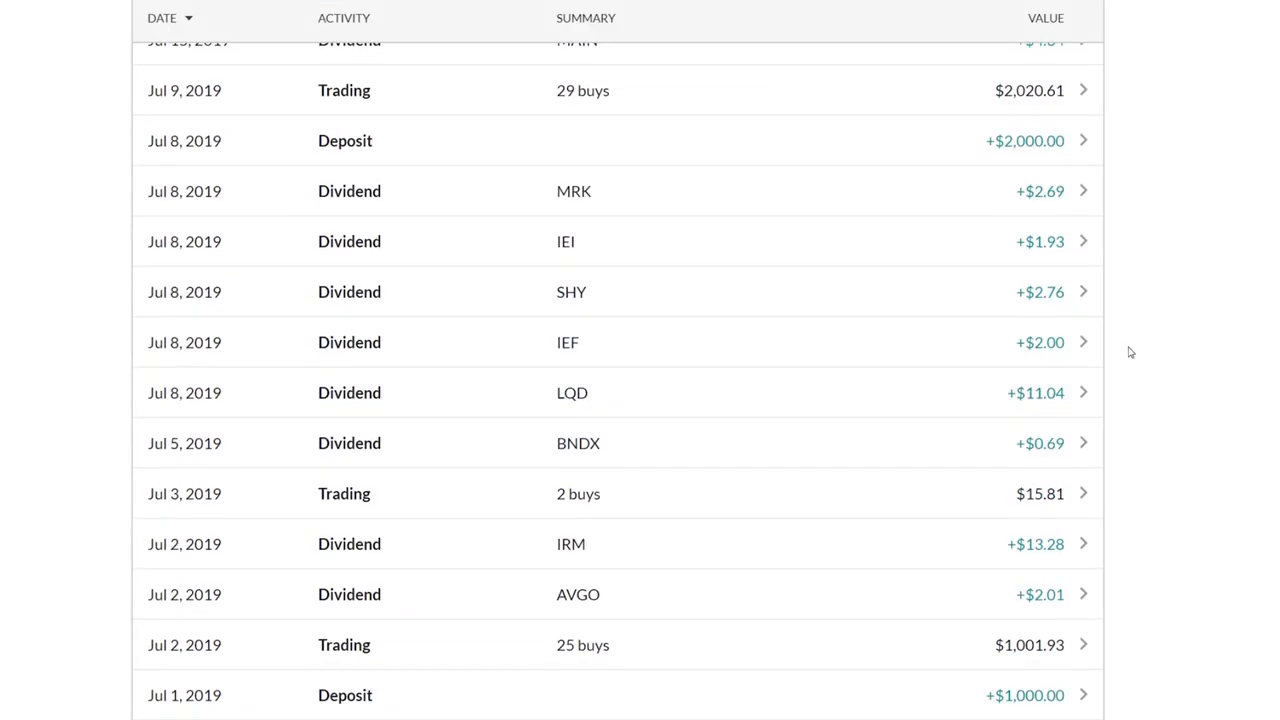
pyautogui.scroll(4, 447, 605)
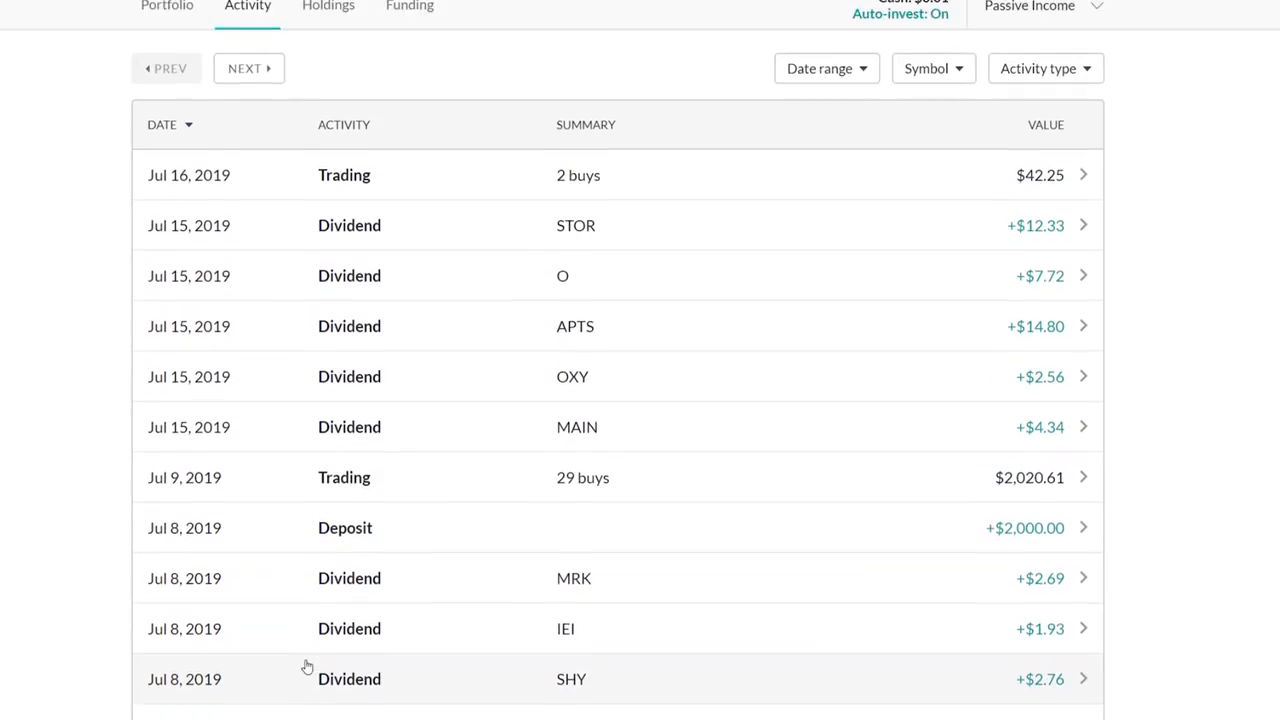
pyautogui.scroll(1, 251, 640)
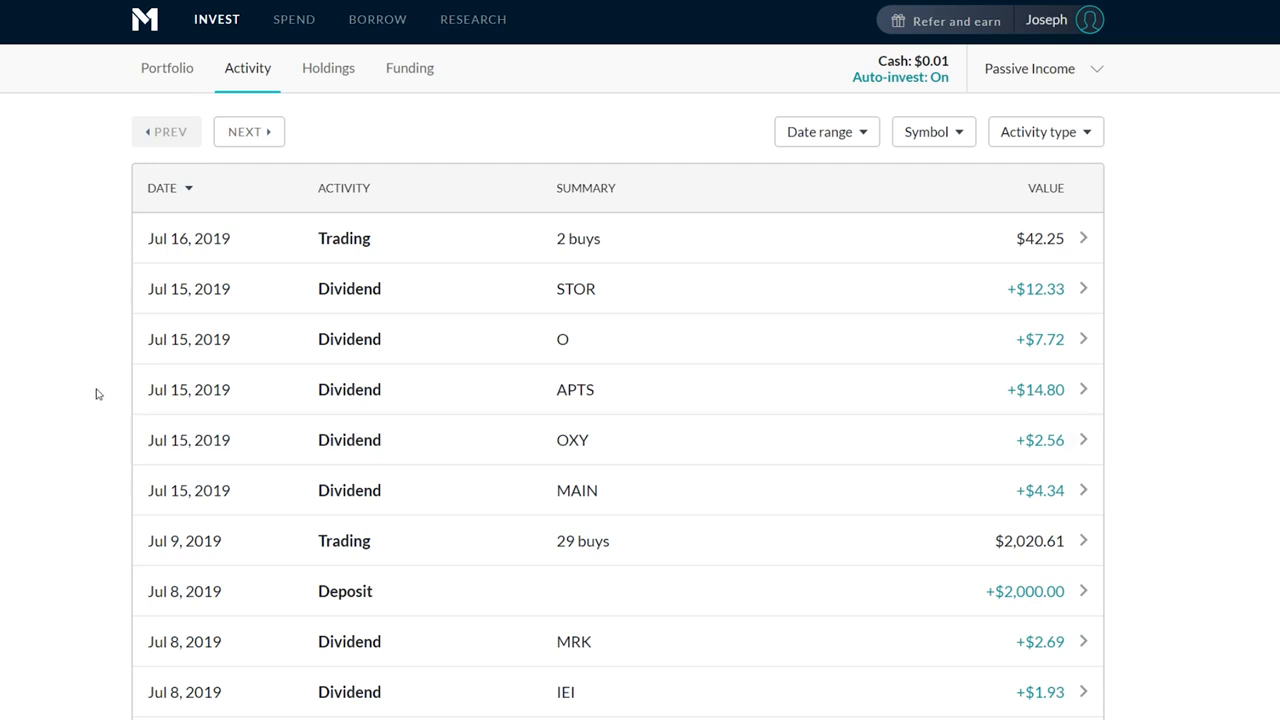
pyautogui.click(178, 74)
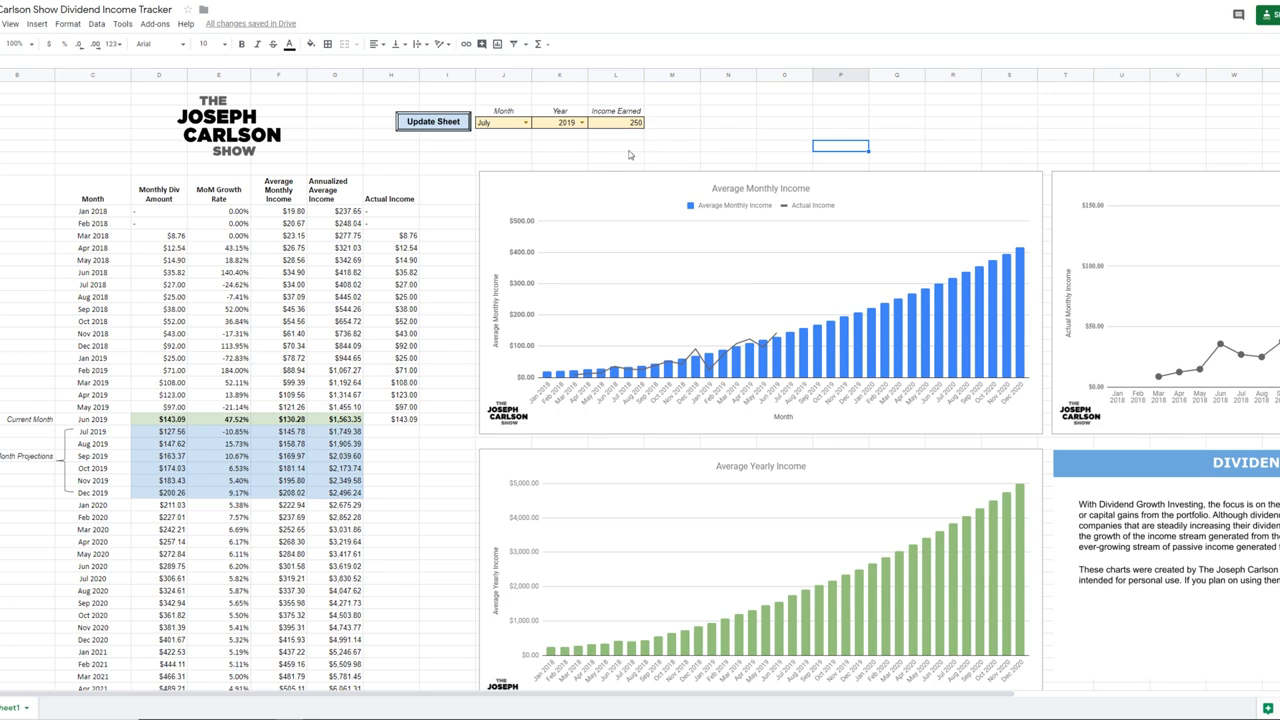
# - Switch to the YouTube video "How I View Investing" and look over its description, collapsing and re-expanding it
pyautogui.click(741, 114)
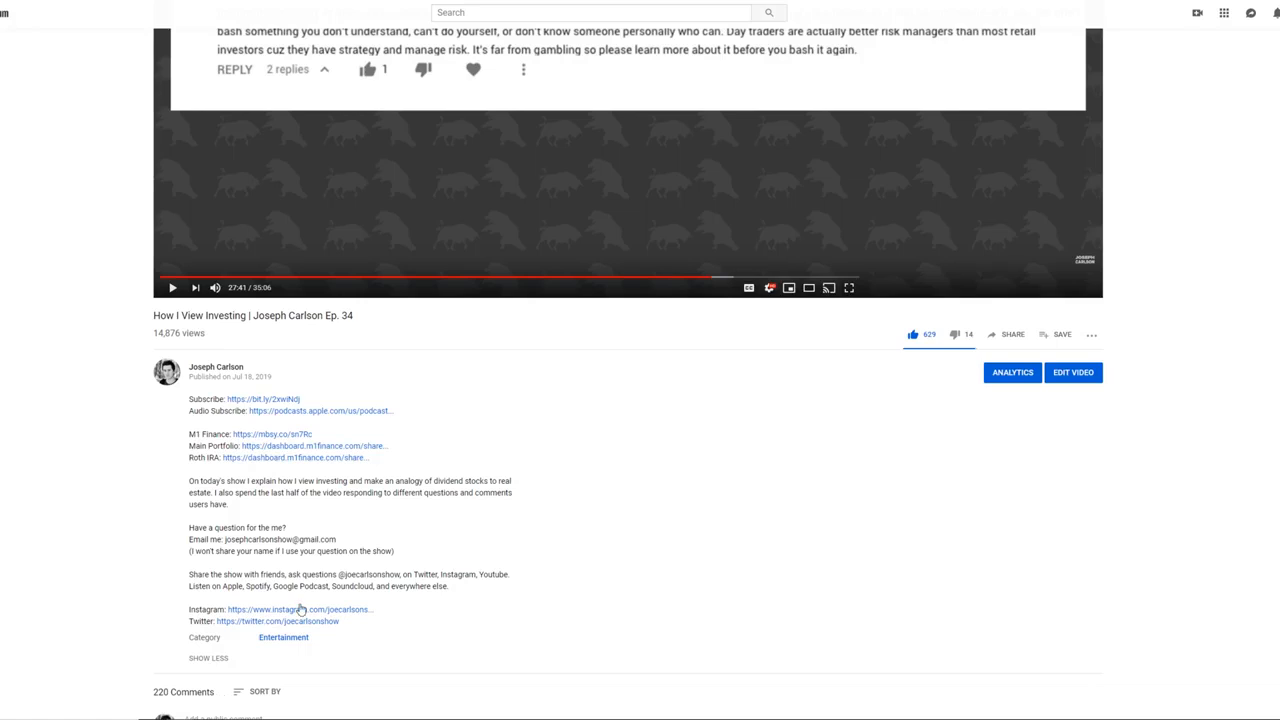
pyautogui.scroll(3, 170, 401)
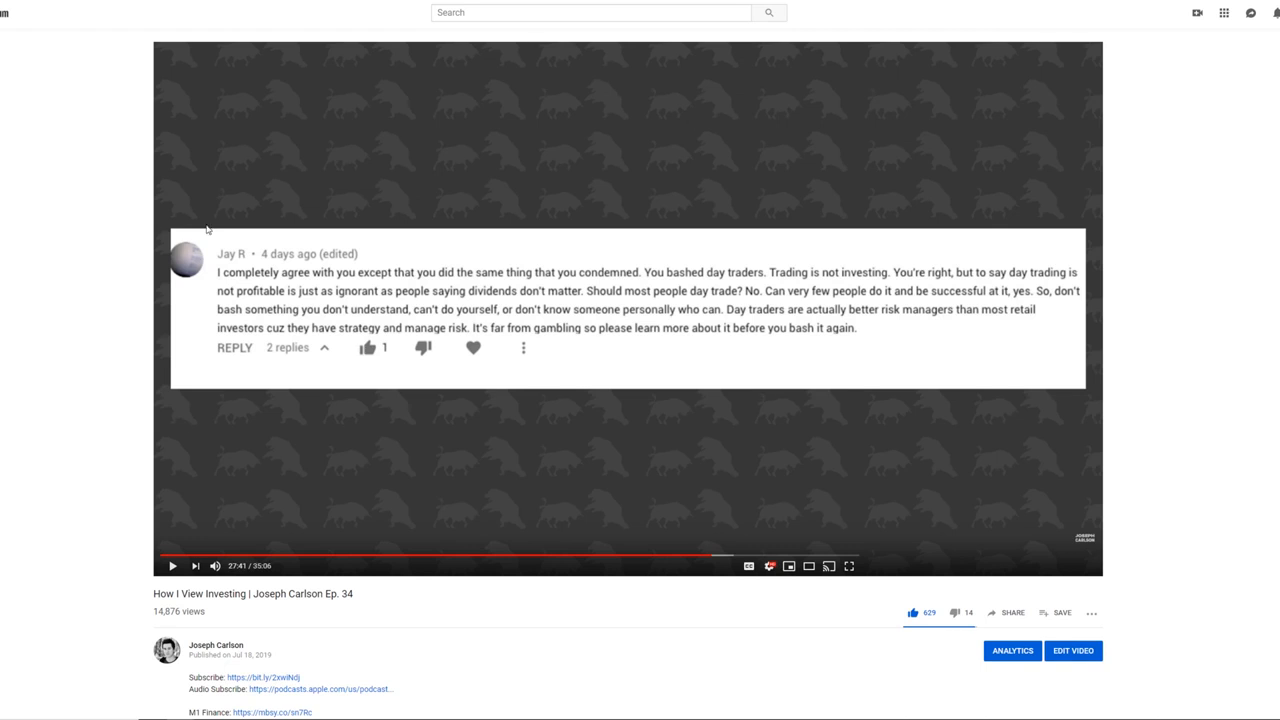
pyautogui.scroll(-3, 91, 271)
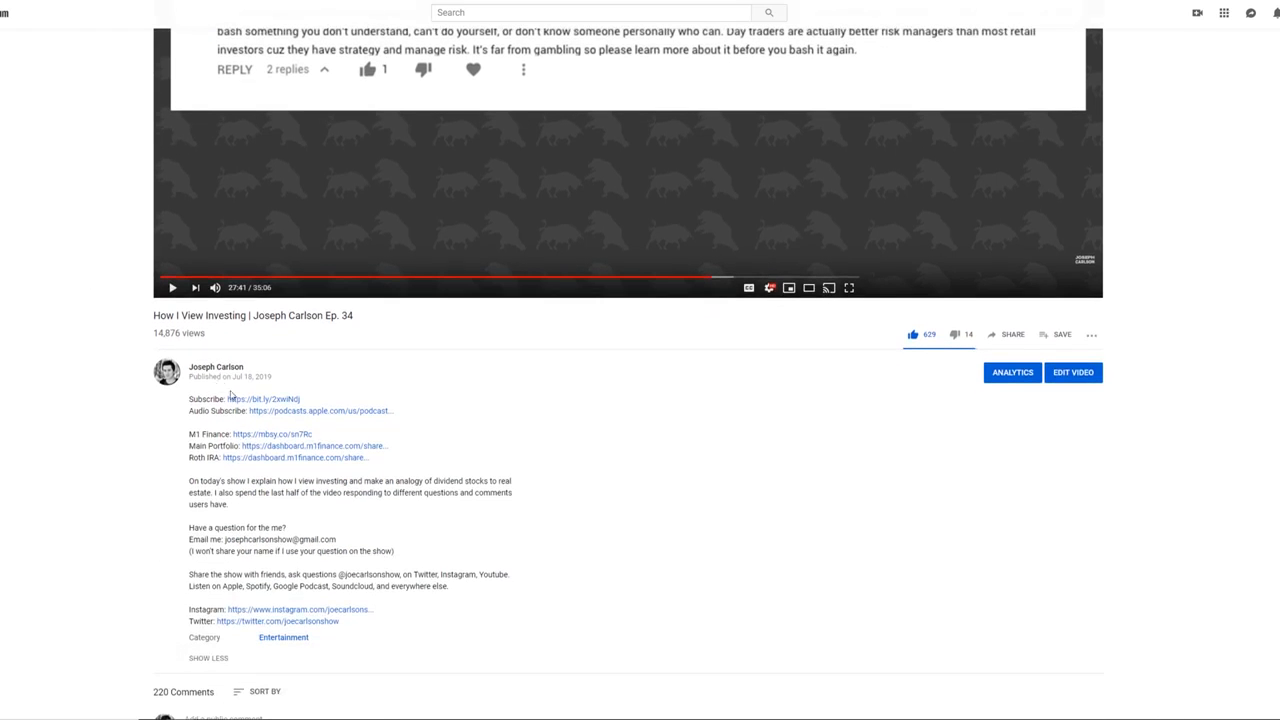
pyautogui.click(208, 658)
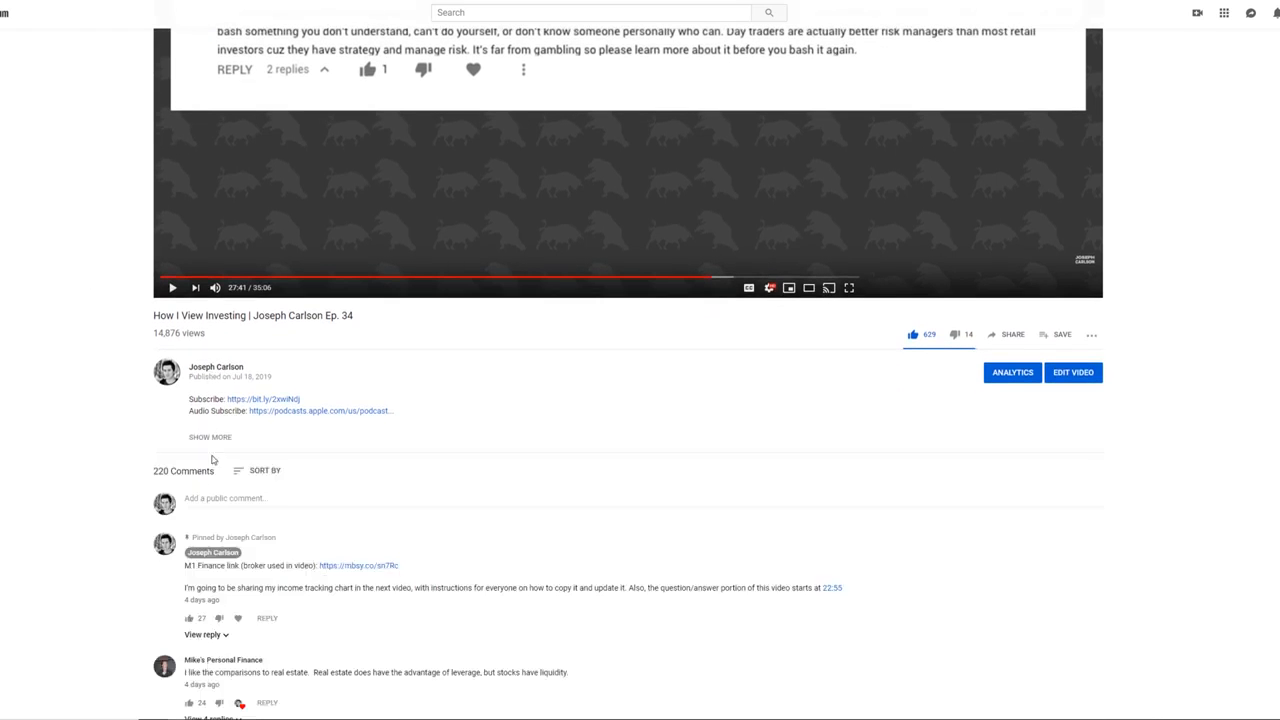
pyautogui.click(212, 437)
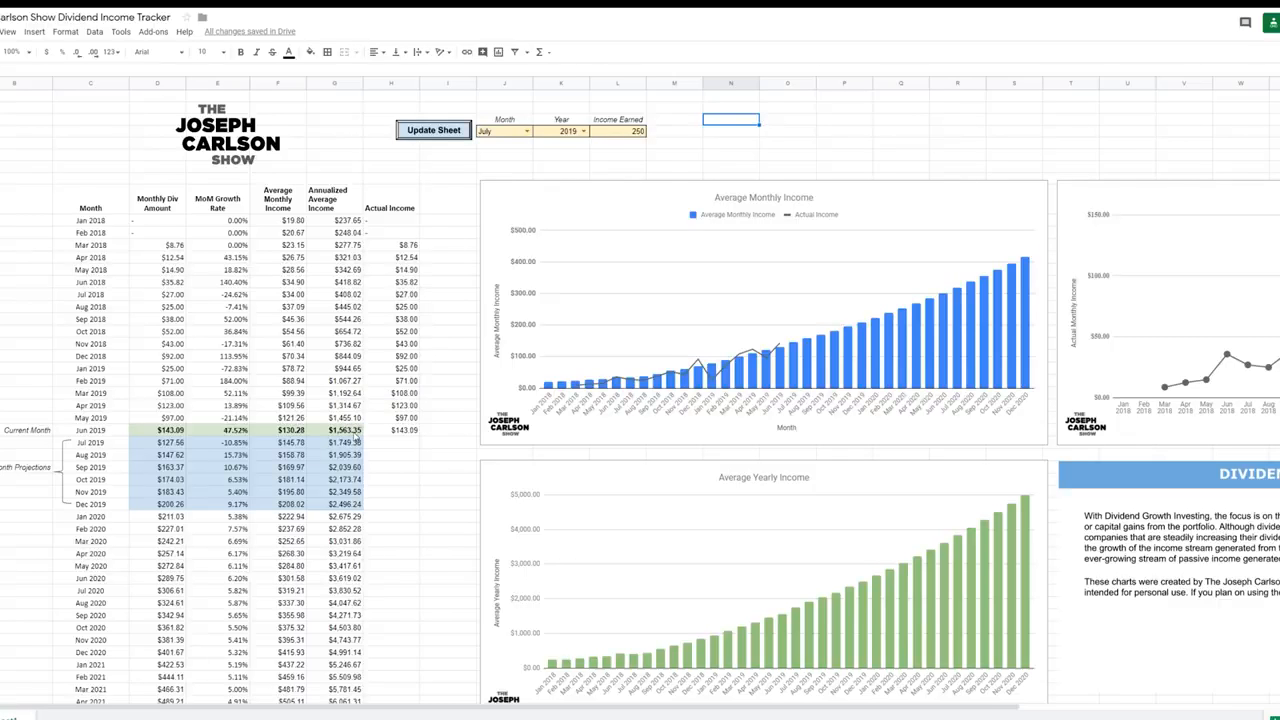
# - Make a copy of the Dividend Income Tracker spreadsheet in My Drive, keeping the suggested name
pyautogui.click(787, 157)
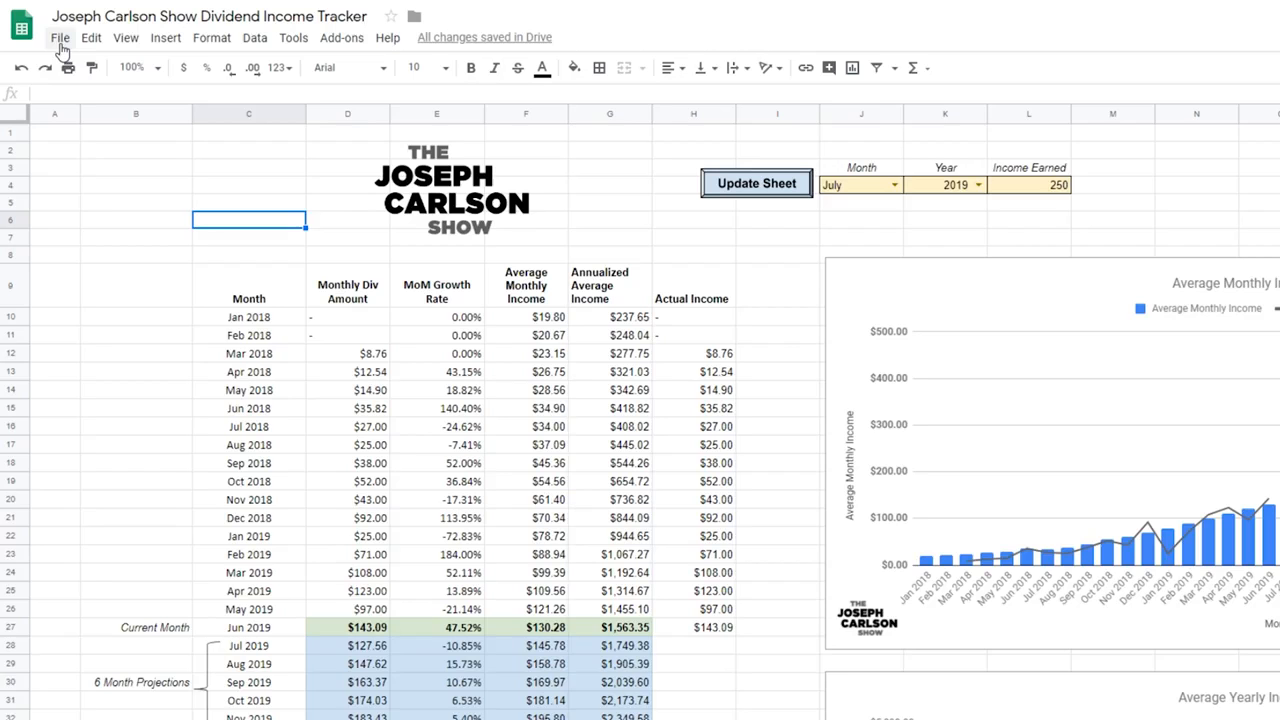
pyautogui.click(61, 45)
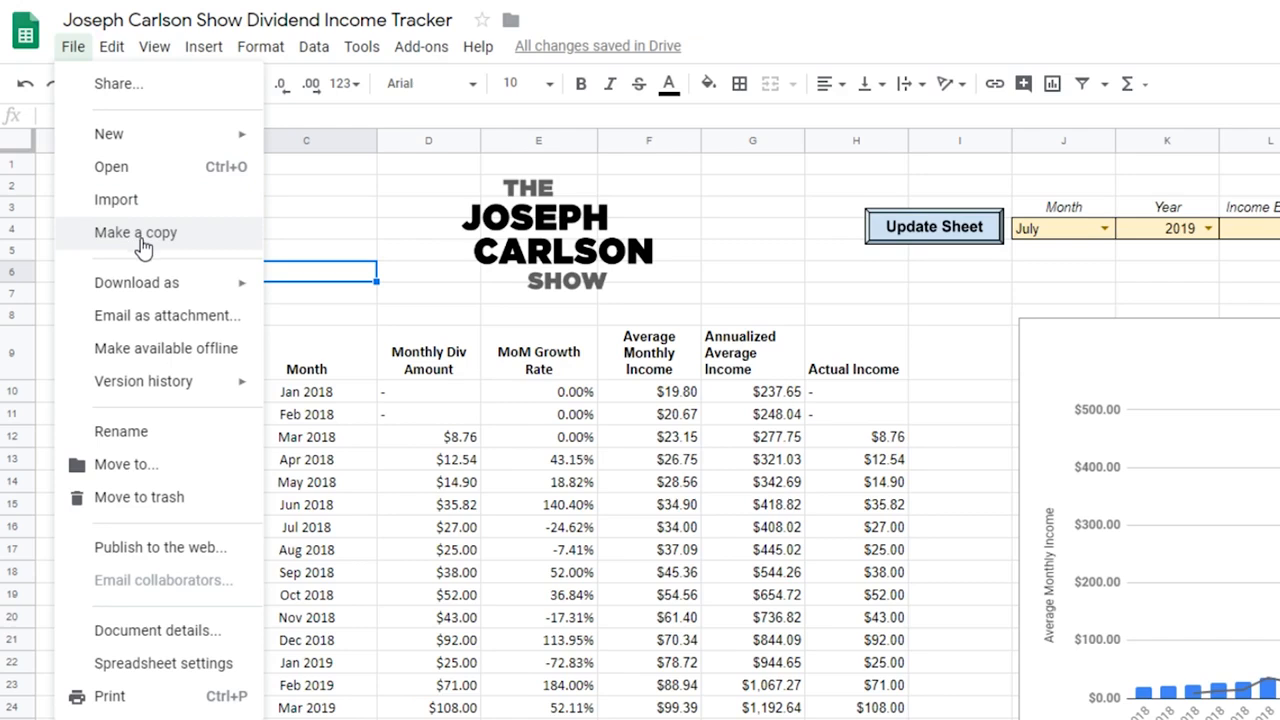
pyautogui.click(143, 246)
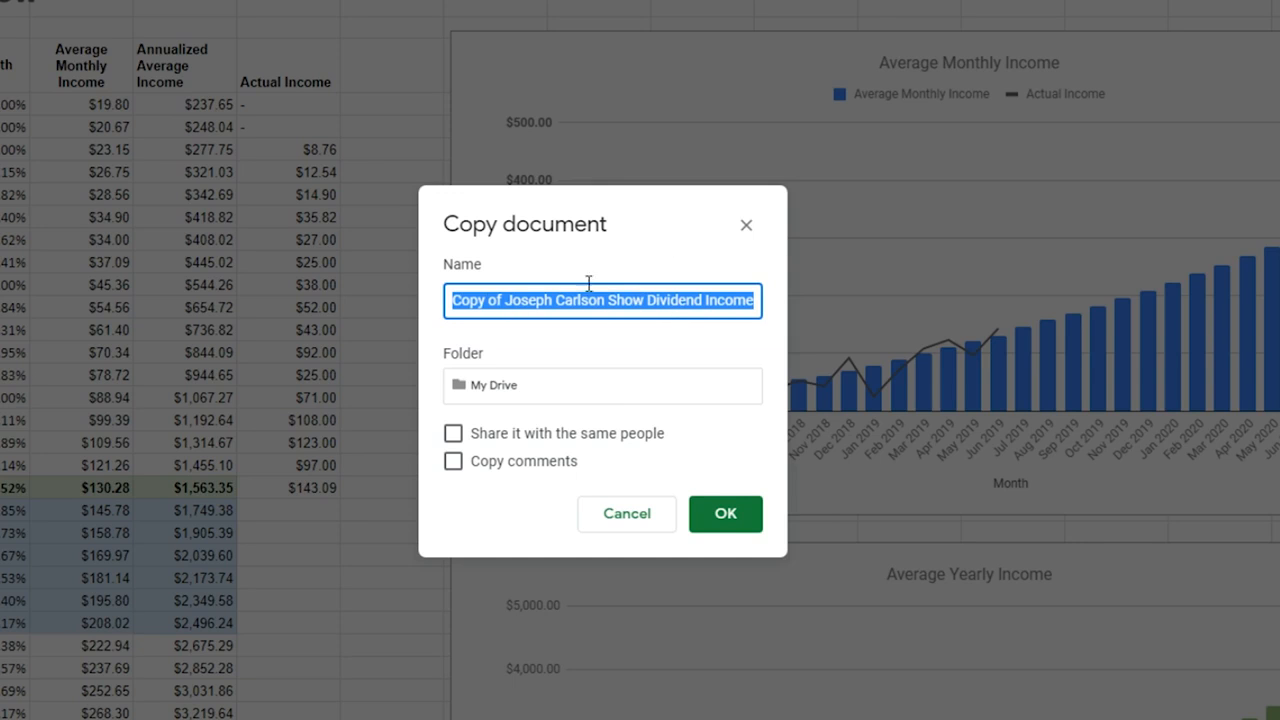
pyautogui.click(487, 301)
pyautogui.click(726, 513)
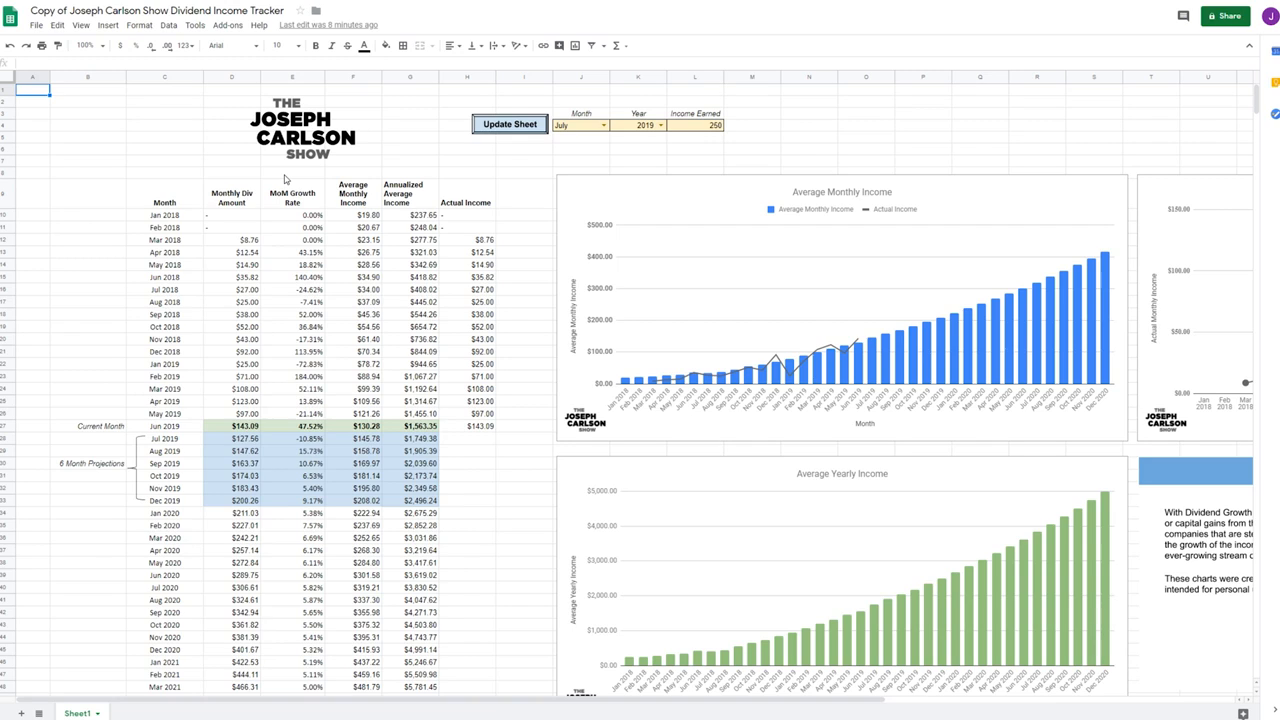
# - Examine the mid-2018 rows of the Monthly Div Amount column in the copied tracker
pyautogui.click(812, 115)
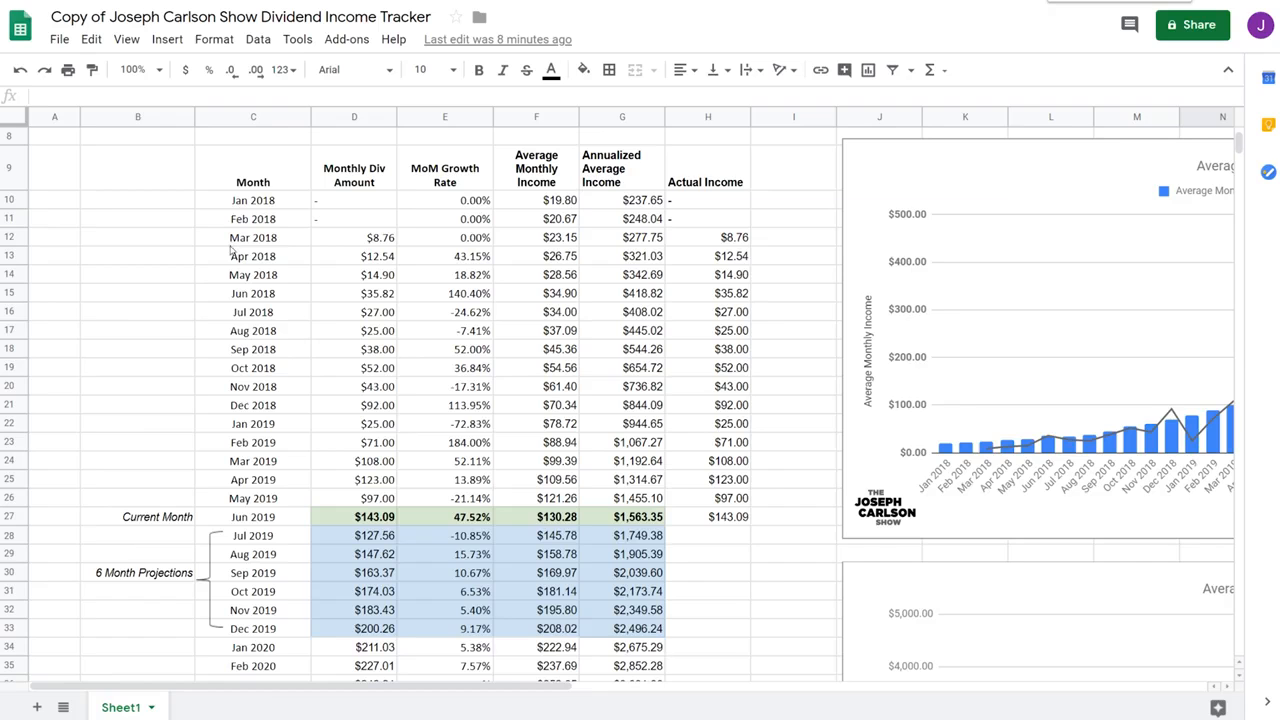
pyautogui.scroll(1, 235, 267)
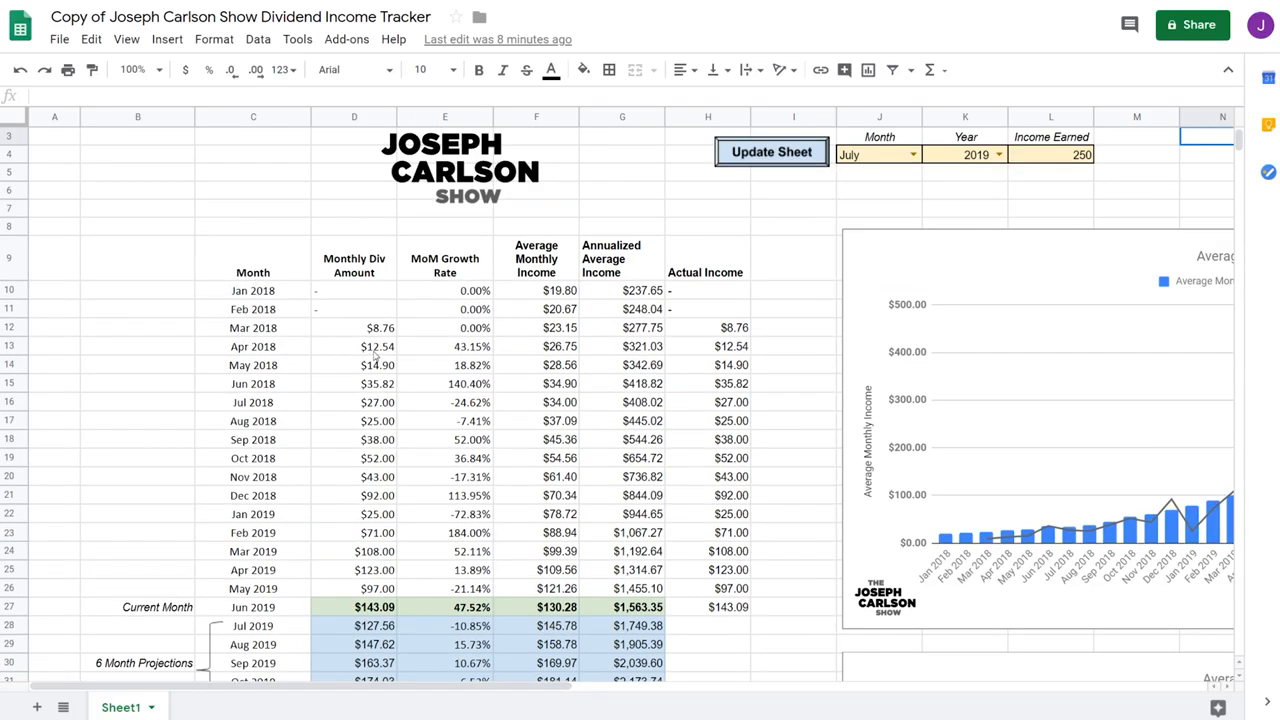
pyautogui.click(185, 387)
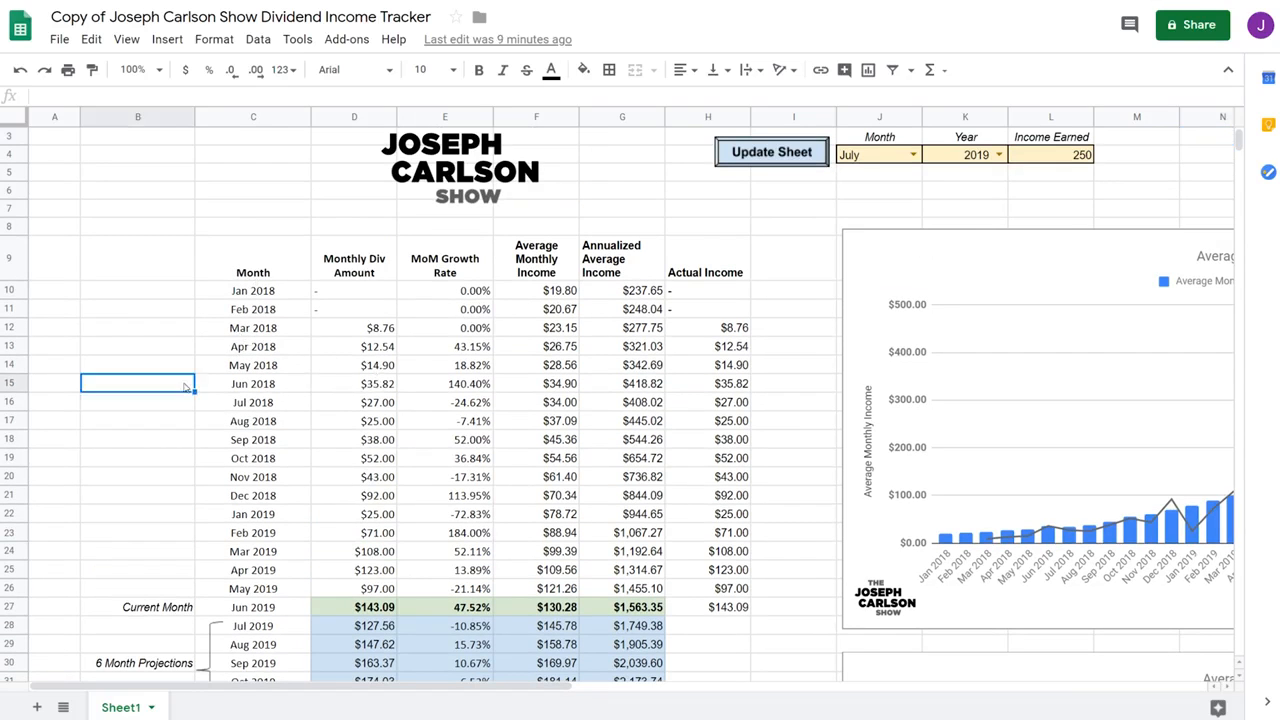
pyautogui.click(358, 391)
pyautogui.click(362, 409)
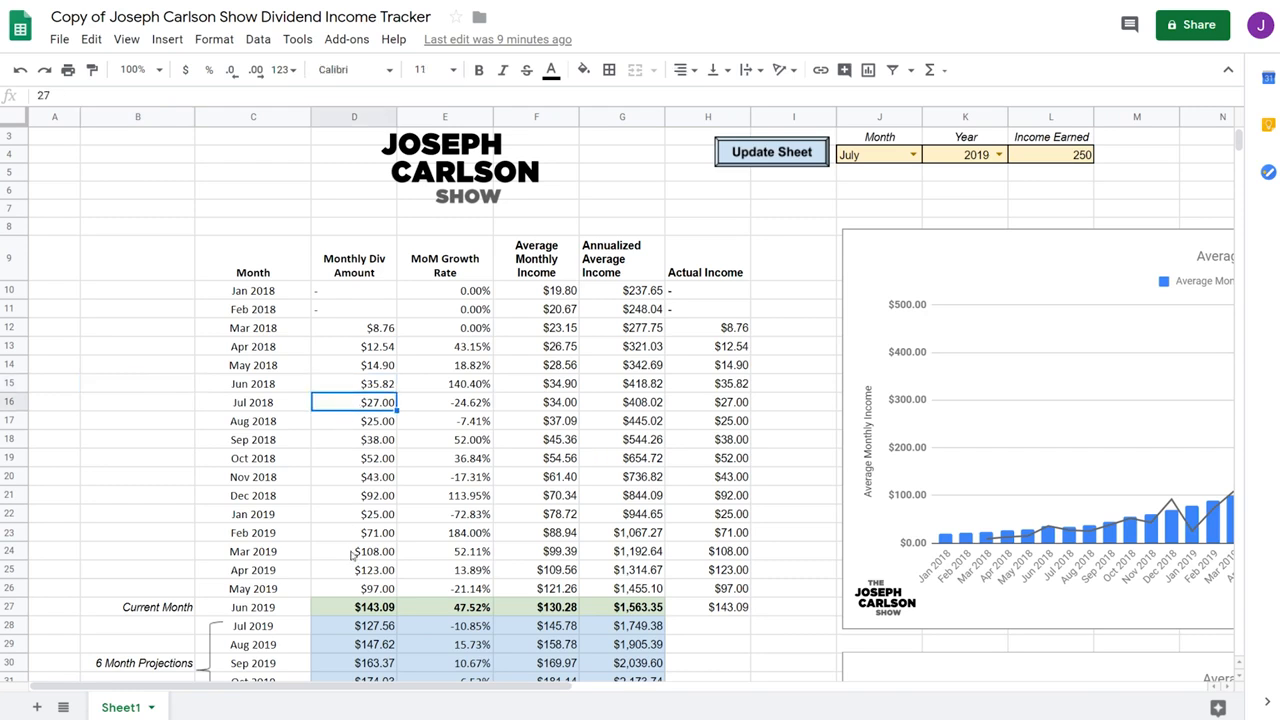
# - Look through the copied tracker's full income table, six-month projections and the charts beside it
pyautogui.scroll(-1, 352, 546)
pyautogui.scroll(2, 426, 590)
pyautogui.scroll(-1, 461, 584)
pyautogui.hscroll(5, 638, 544)
pyautogui.hscroll(-5, 638, 544)
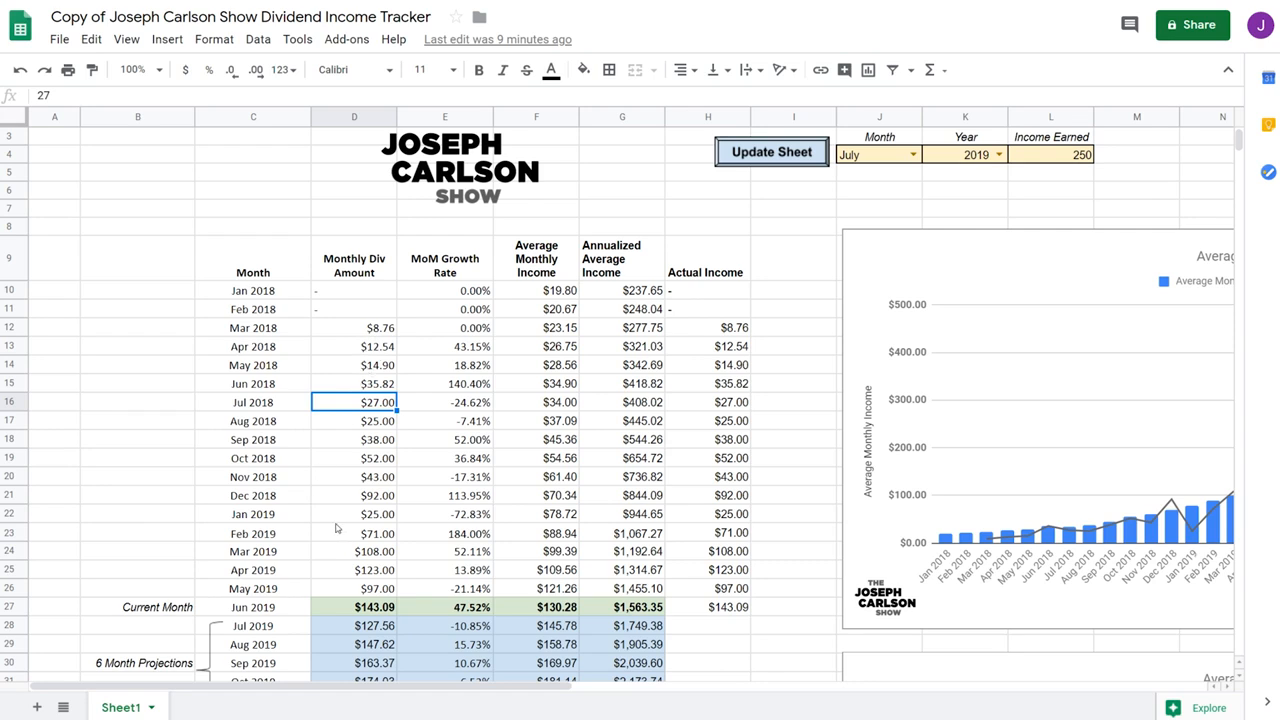
pyautogui.scroll(-3, 617, 500)
pyautogui.scroll(2, 614, 496)
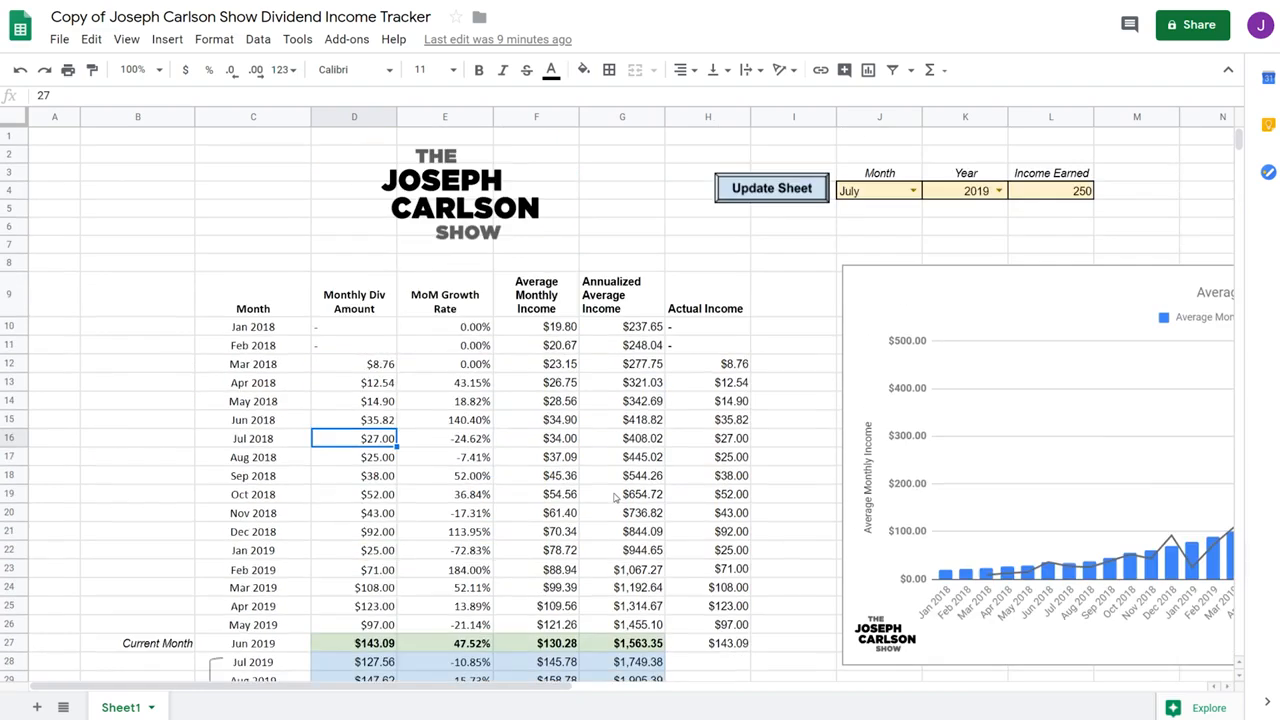
pyautogui.scroll(3, 614, 496)
pyautogui.hscroll(10, 614, 496)
pyautogui.hscroll(-10, 614, 496)
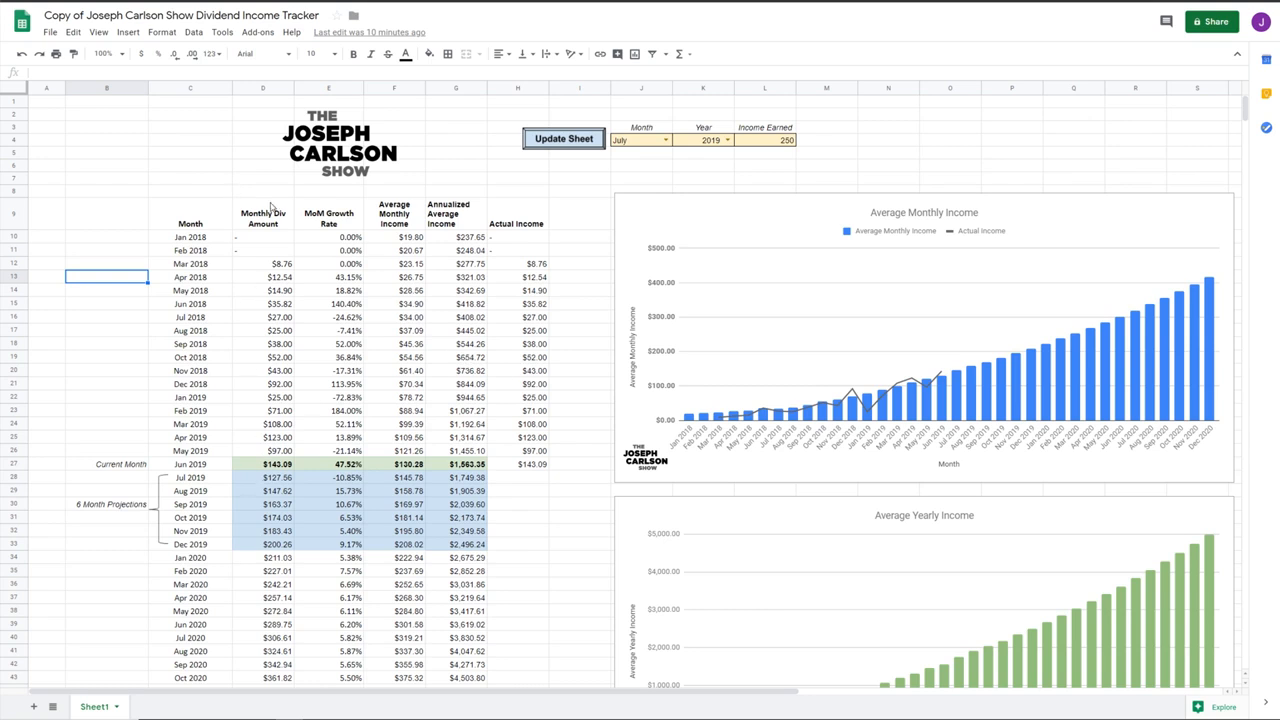
# - Examine the income table's layout and move upward through the Month column from Oct 2018
pyautogui.click(156, 193)
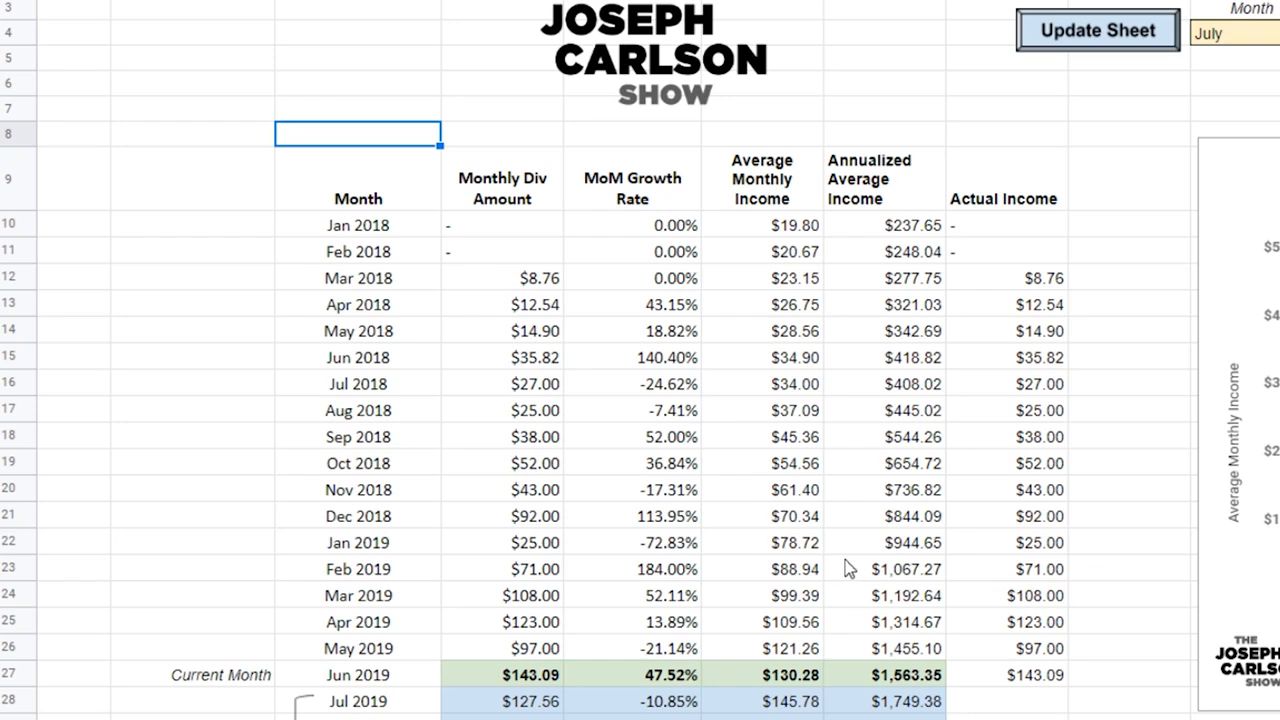
pyautogui.click(266, 410)
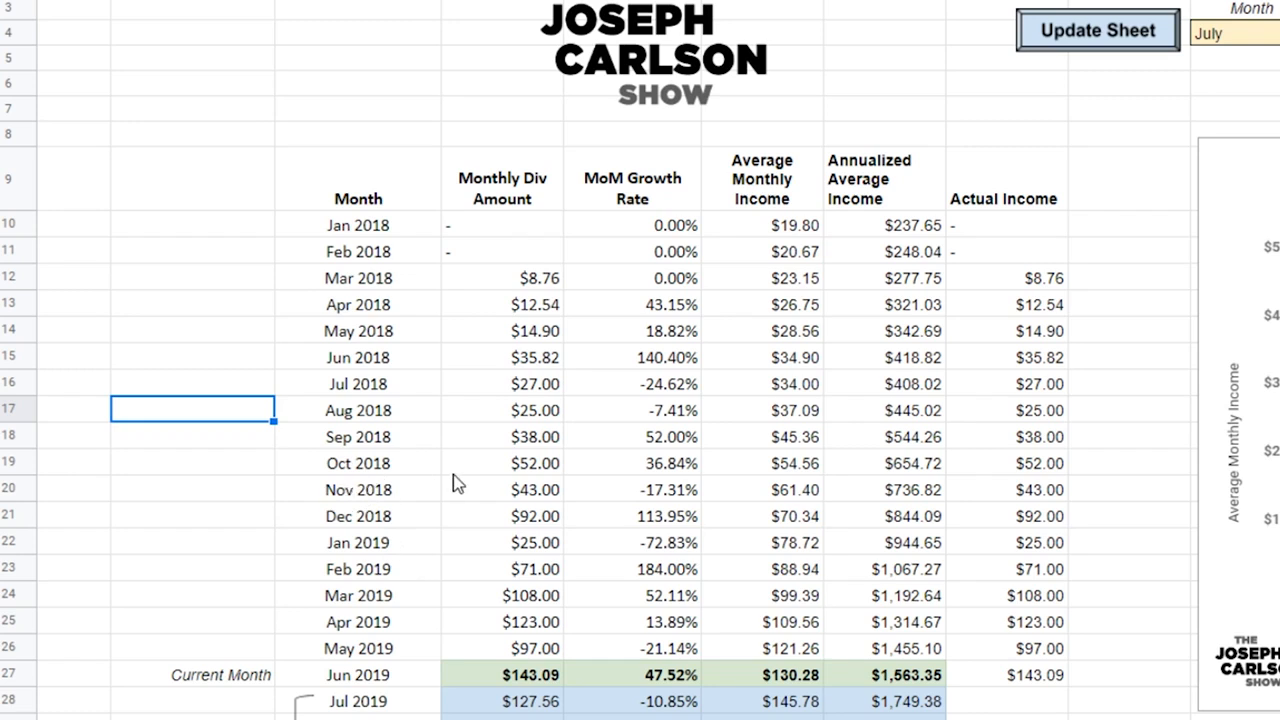
pyautogui.click(386, 473)
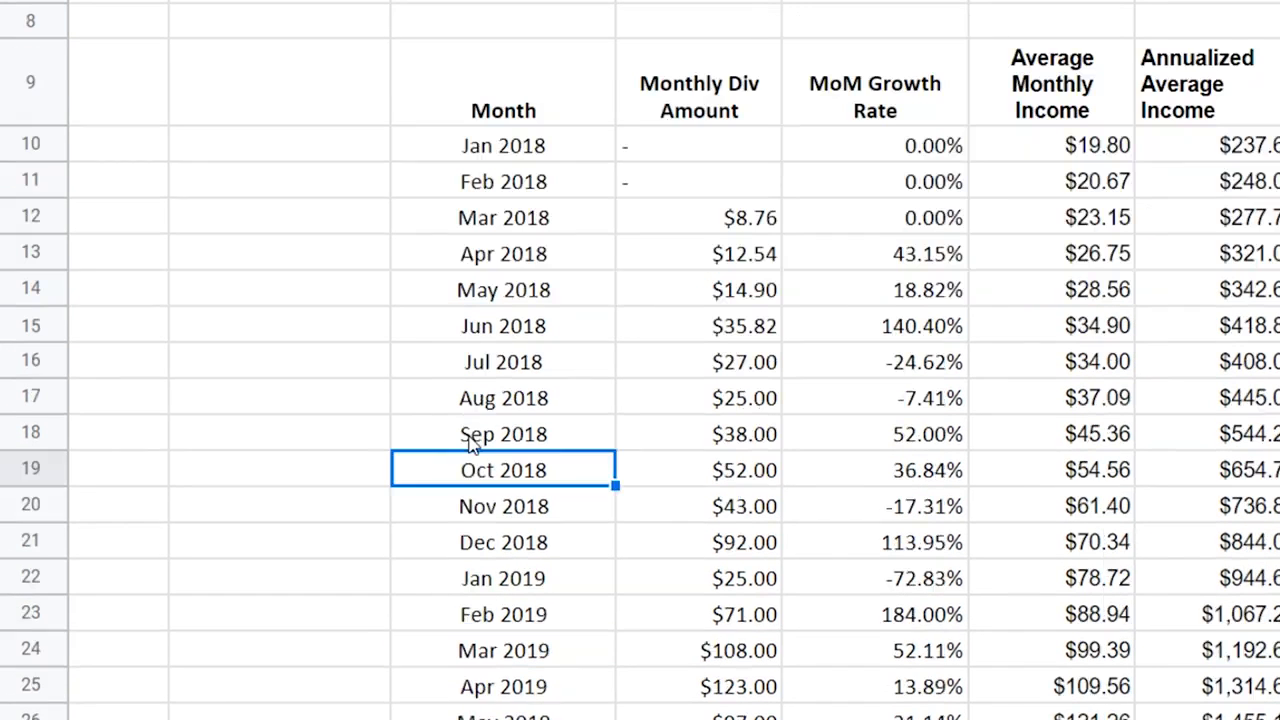
pyautogui.press('Up')
pyautogui.press('Up')
pyautogui.press('Up')
pyautogui.press('Up')
pyautogui.press('Up')
pyautogui.press('Up')
pyautogui.press('Up')
pyautogui.press('Up')
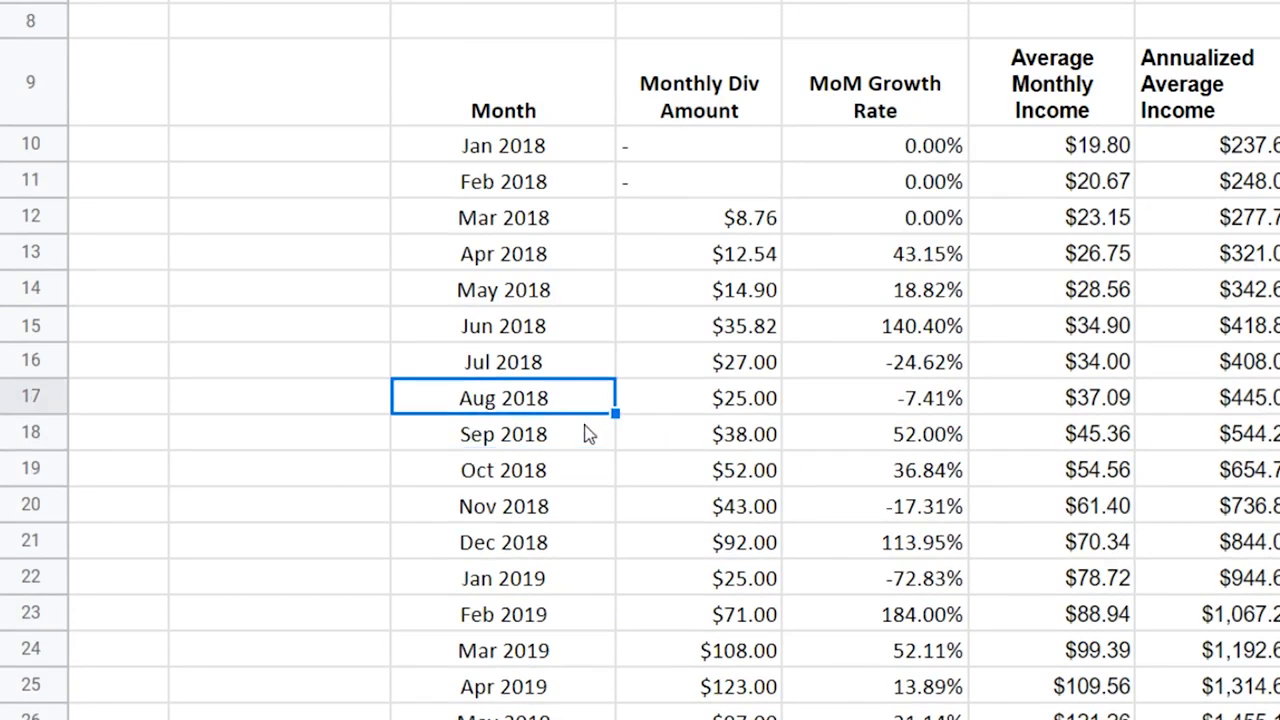
# - Examine the 2018 entries of the Month column to find which early months precede the first dividend income
pyautogui.press('Up')
pyautogui.press('Down')
pyautogui.press('Down')
pyautogui.press('Down')
pyautogui.press('Down')
pyautogui.press('Down')
pyautogui.press('Down')
pyautogui.press('Down')
pyautogui.press('Down')
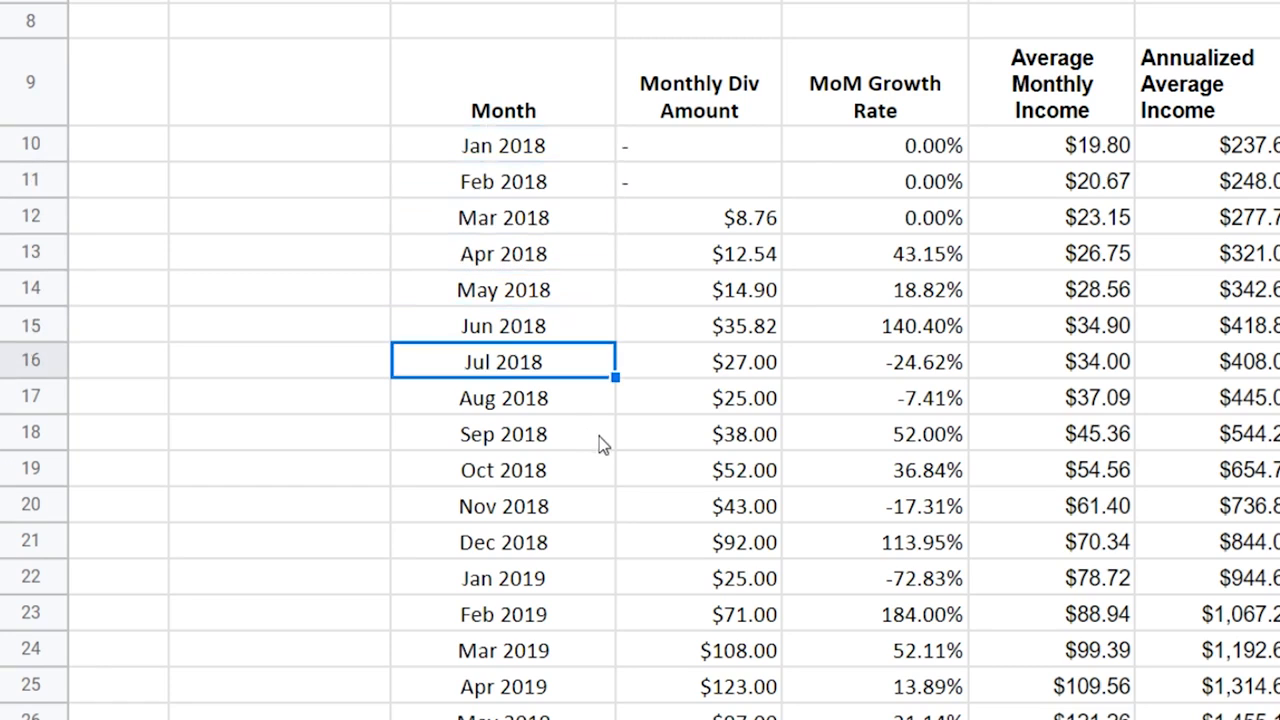
# - Delete rows 10 to 18 so the income table starts at Oct 2018
pyautogui.click(350, 157)
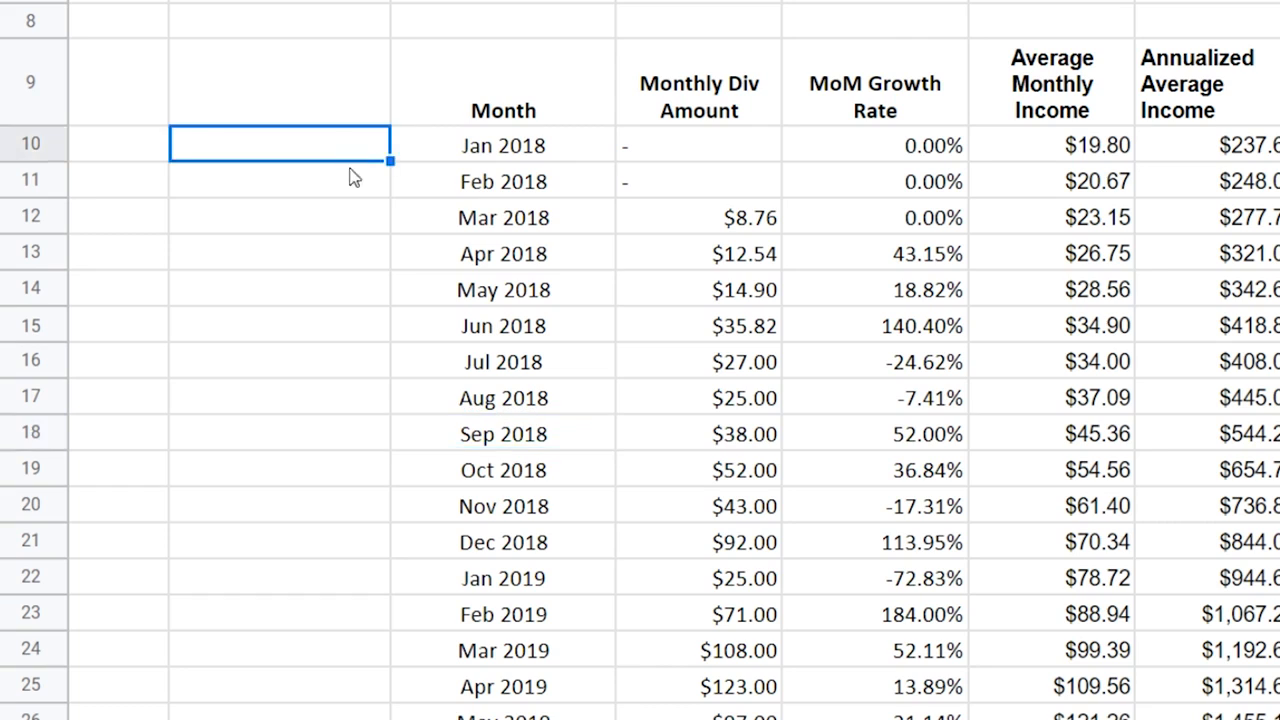
pyautogui.keyDown('shift'); pyautogui.click(529, 448); pyautogui.keyUp('shift')
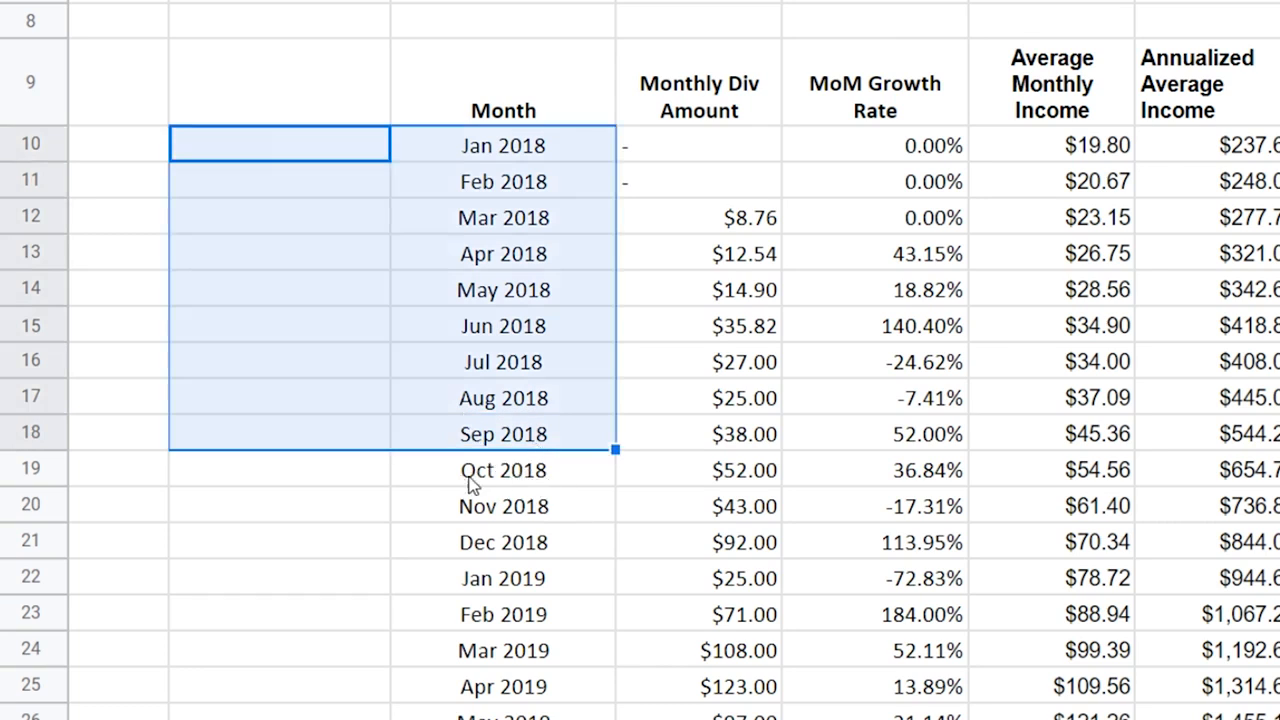
pyautogui.rightClick(445, 320)
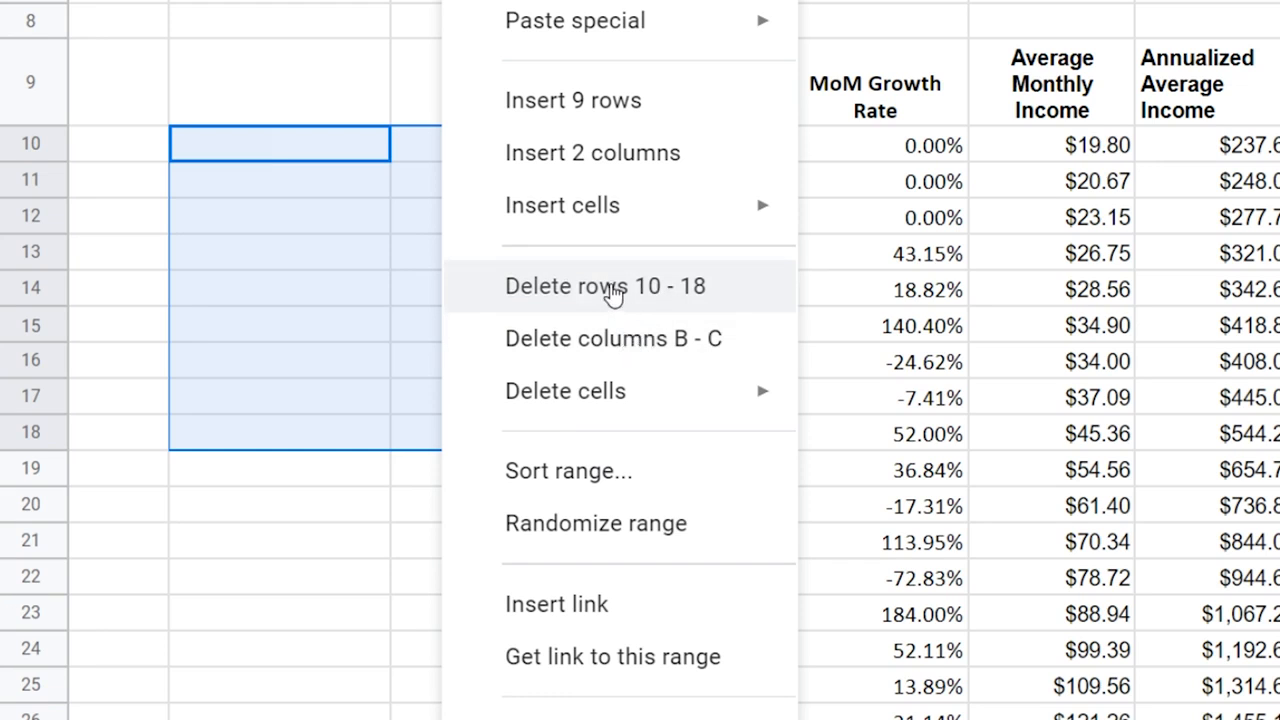
pyautogui.press('Escape')
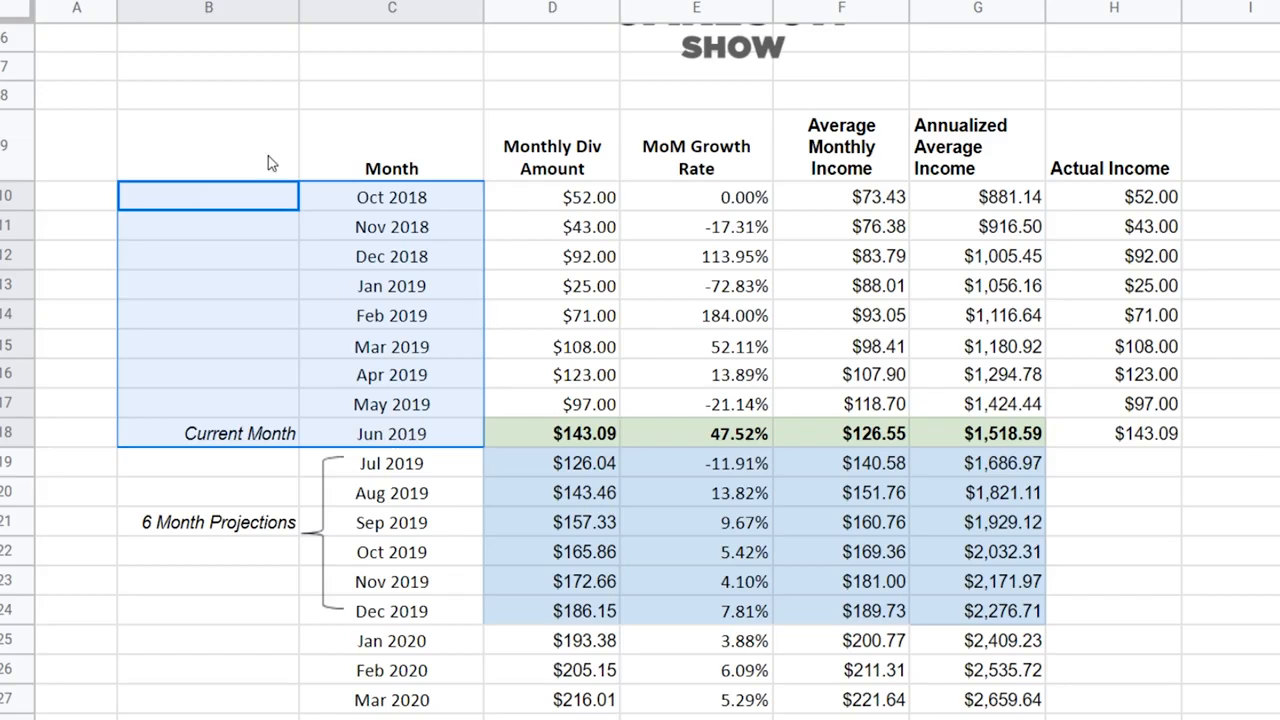
pyautogui.click(350, 20)
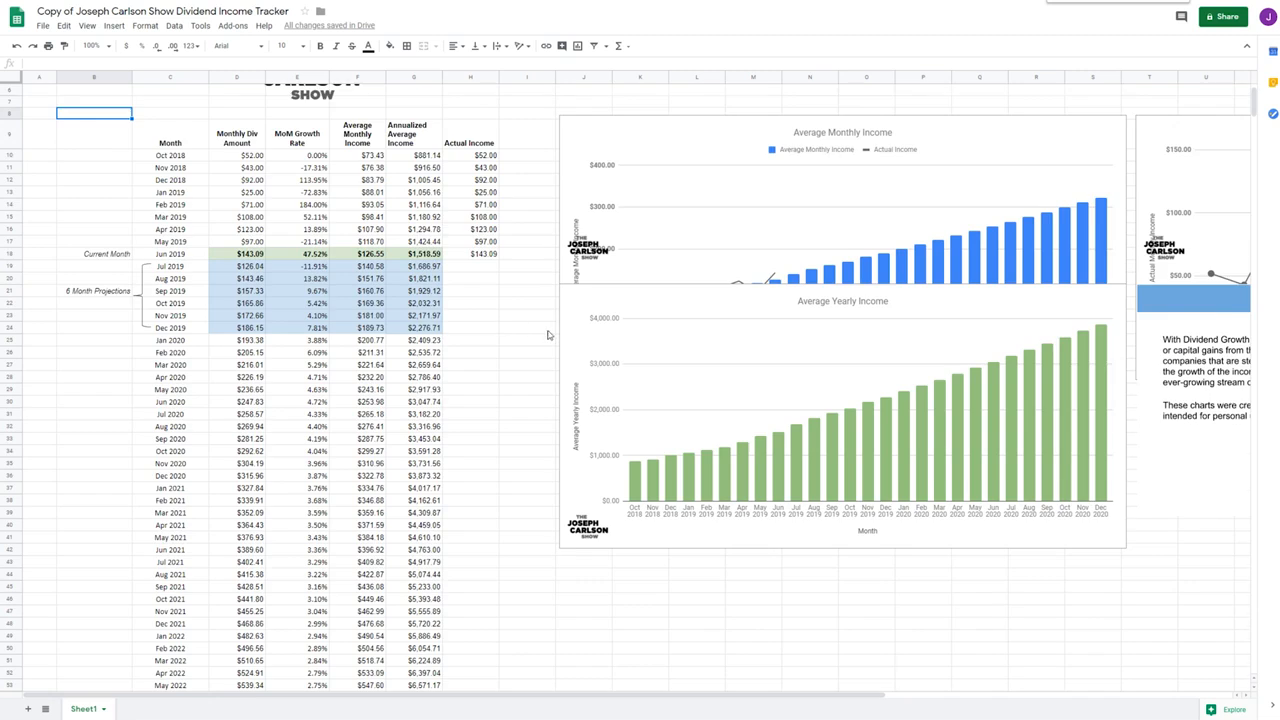
# - Move the Average Yearly Income chart together with its logo down below the Average Monthly Income chart
pyautogui.scroll(2, 545, 338)
pyautogui.hscroll(5, 541, 341)
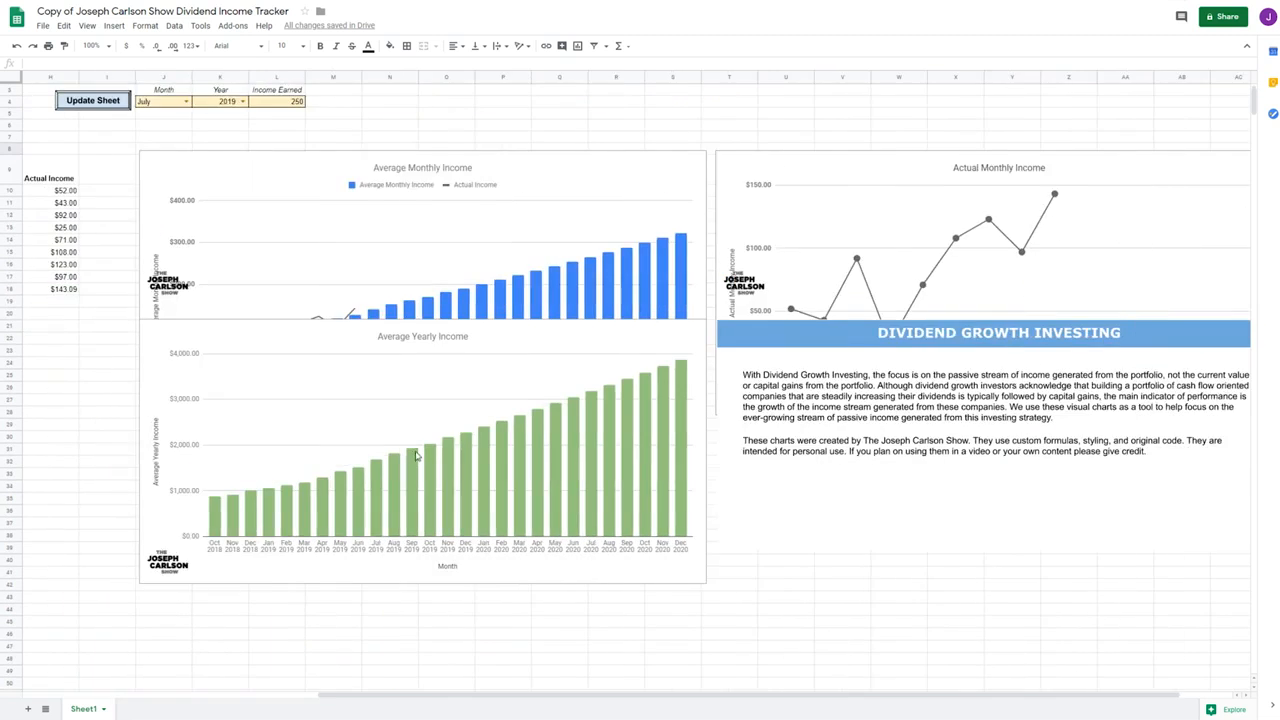
pyautogui.scroll(-2, 416, 458)
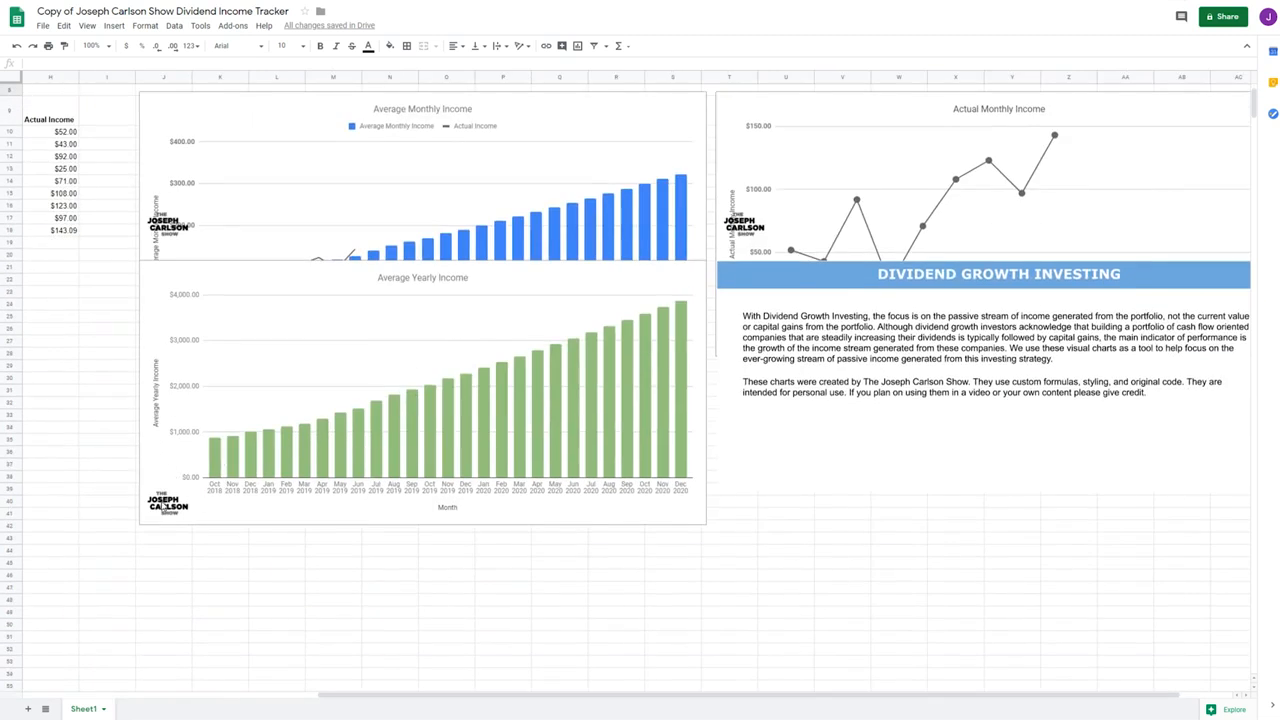
pyautogui.click(162, 507)
pyautogui.click(158, 463)
pyautogui.moveTo(183, 300); pyautogui.dragTo(162, 402)
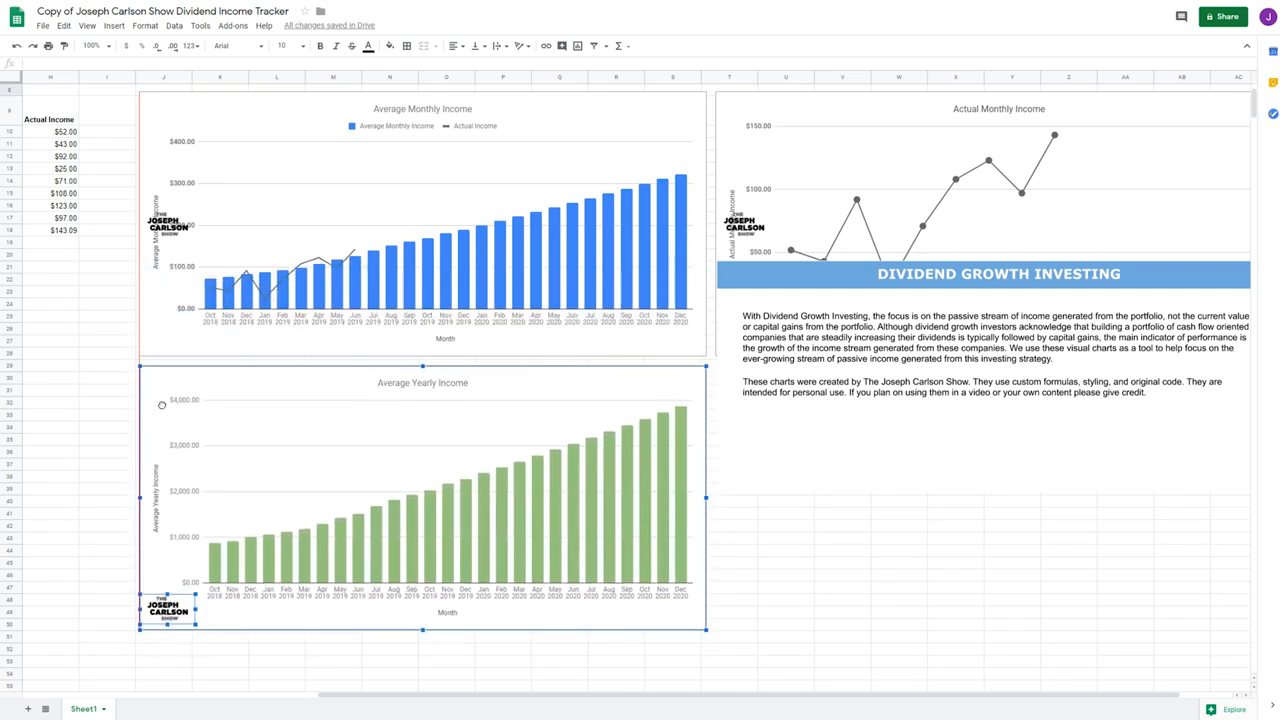
# - Move the Dividend Growth Investing text block below the Actual Monthly Income chart and return the displaced logos to the lower corners of their charts
pyautogui.moveTo(735, 270); pyautogui.dragTo(740, 381)
pyautogui.moveTo(168, 224); pyautogui.dragTo(167, 341)
pyautogui.click(123, 377)
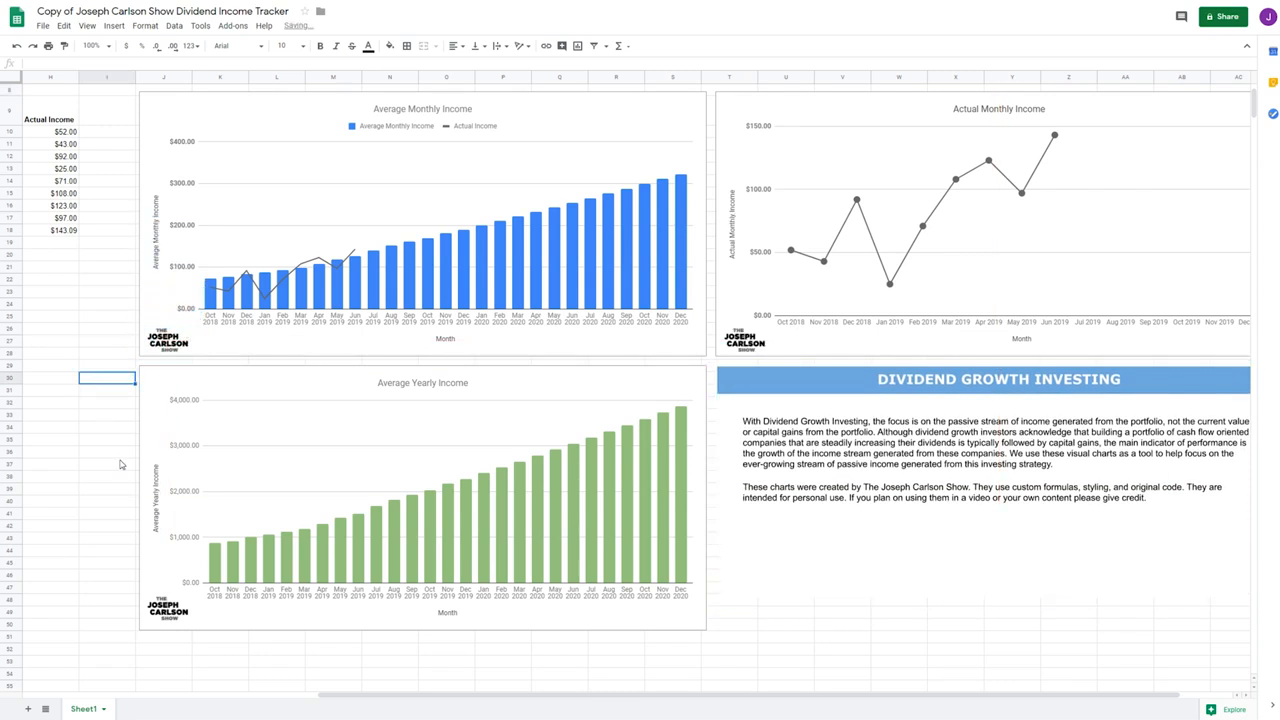
# - Set the Monthly Div Amount for Oct 2018 to 8
pyautogui.hscroll(-5, 125, 464)
pyautogui.scroll(3, 208, 370)
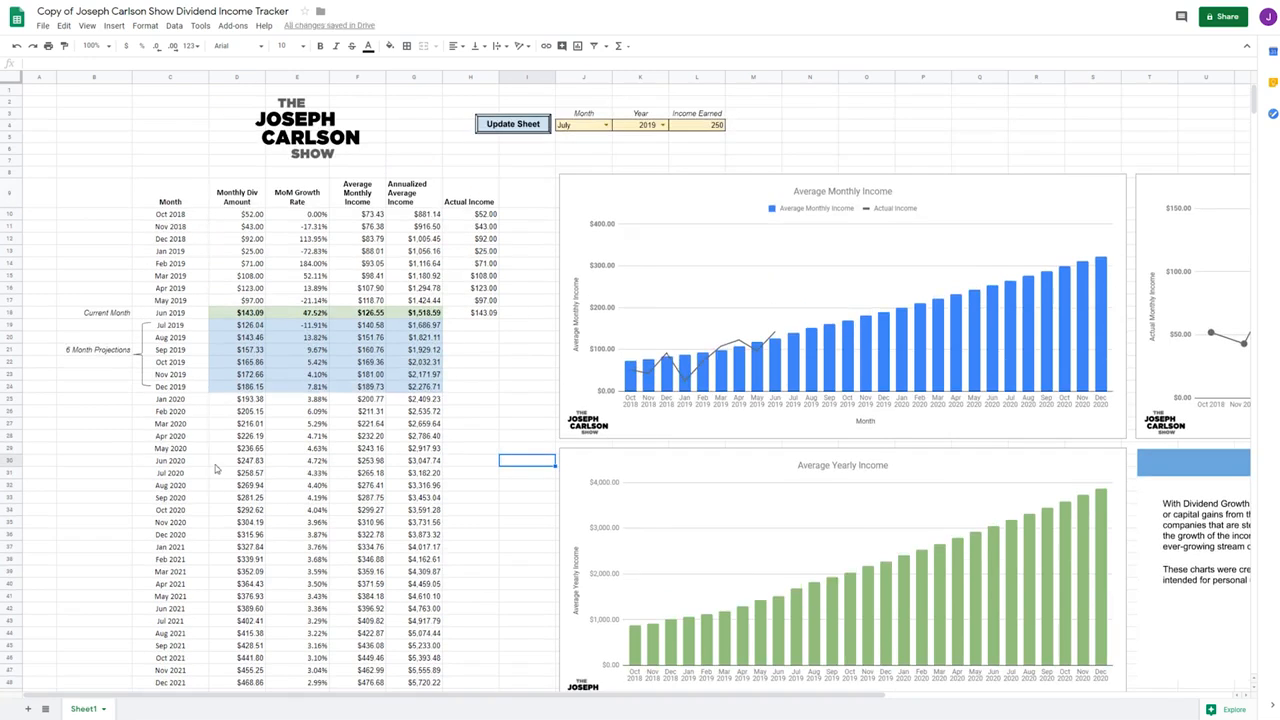
pyautogui.hscroll(5, 483, 466)
pyautogui.hscroll(-5, 483, 468)
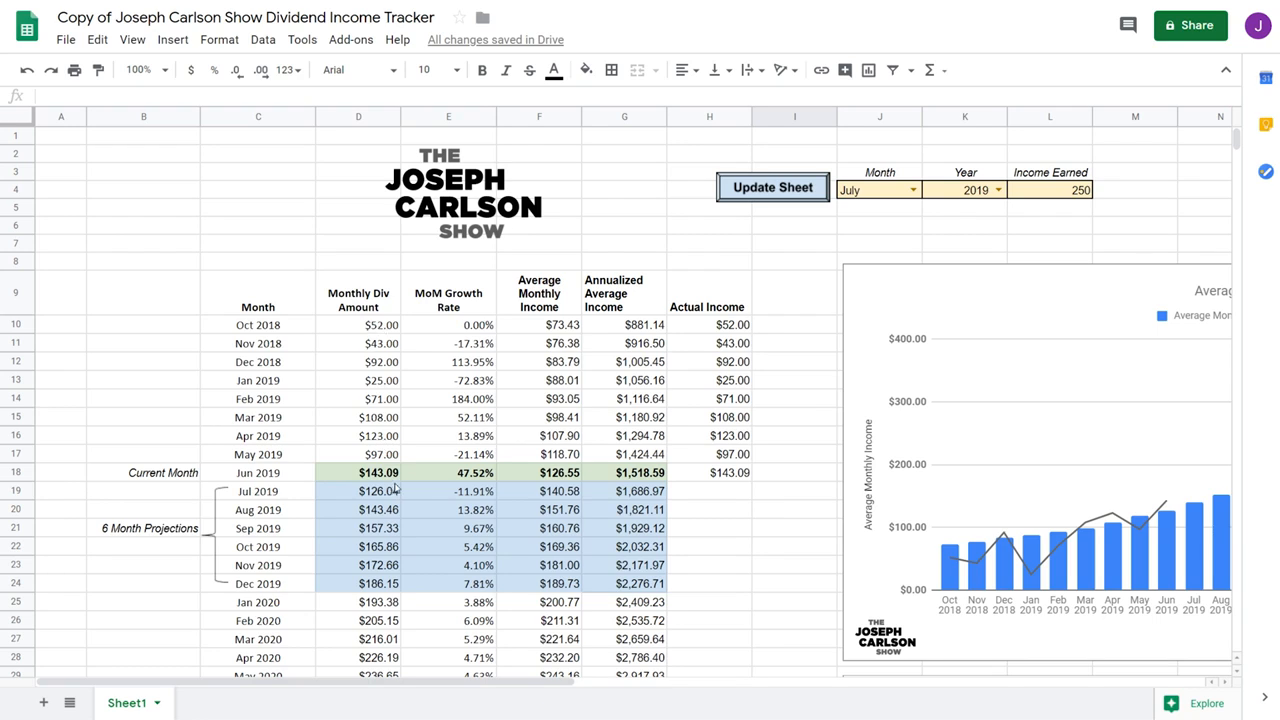
pyautogui.click(378, 328)
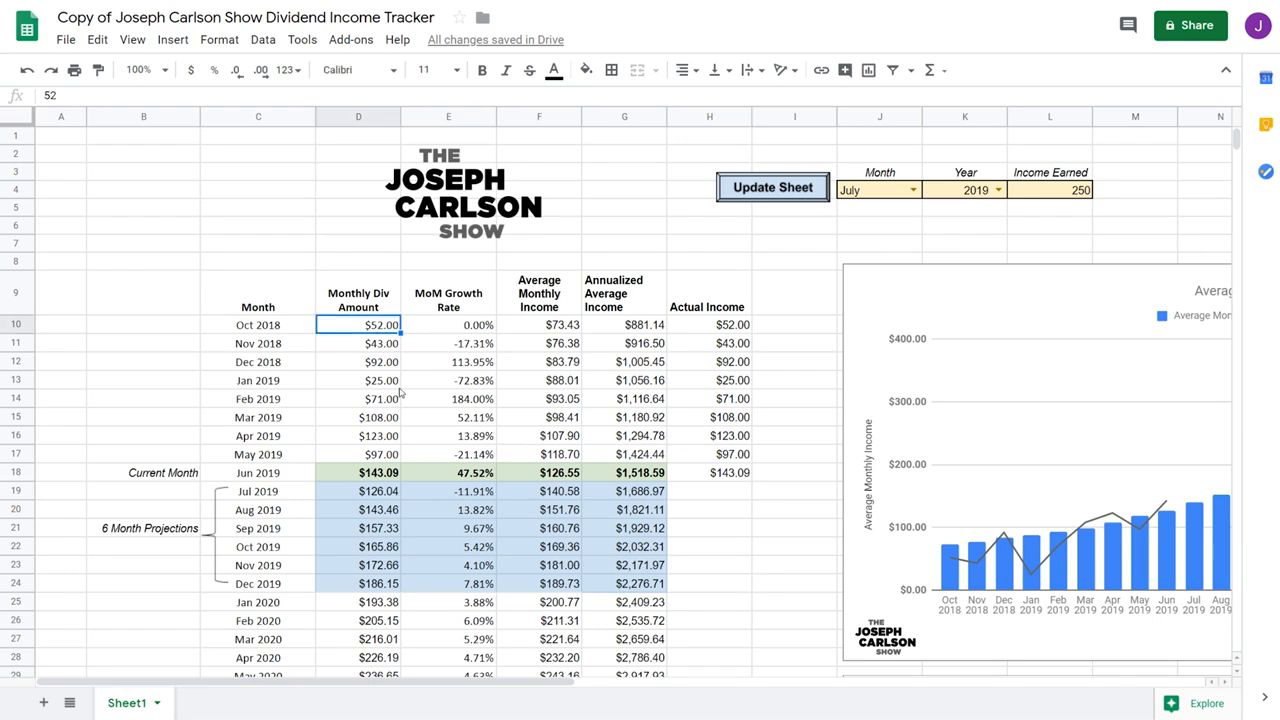
pyautogui.doubleClick(376, 332)
pyautogui.press('BackSpace')
pyautogui.press('BackSpace')
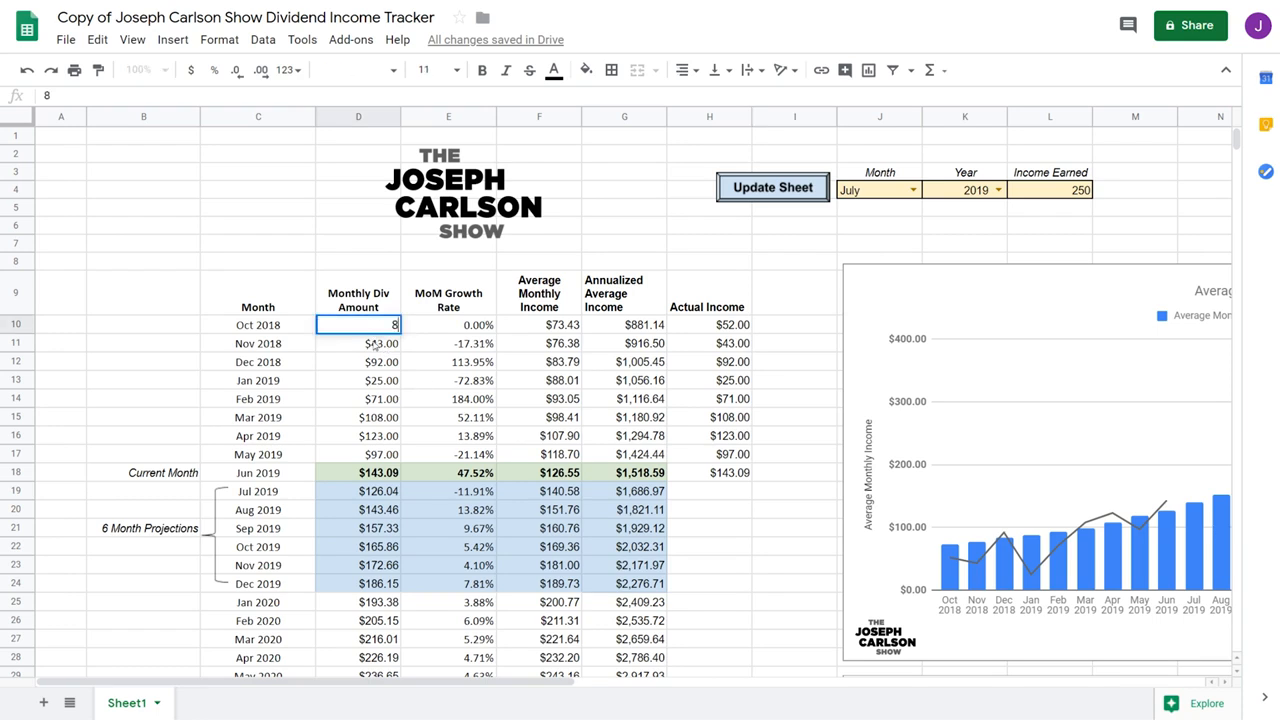
pyautogui.press('Return')
# - Set the Monthly Div Amounts from Nov 2018 to Jun 2019 to 7, 10, 15, 24, 20, 32, 28 and 25
pyautogui.doubleClick(381, 345)
pyautogui.press('BackSpace')
pyautogui.press('BackSpace')
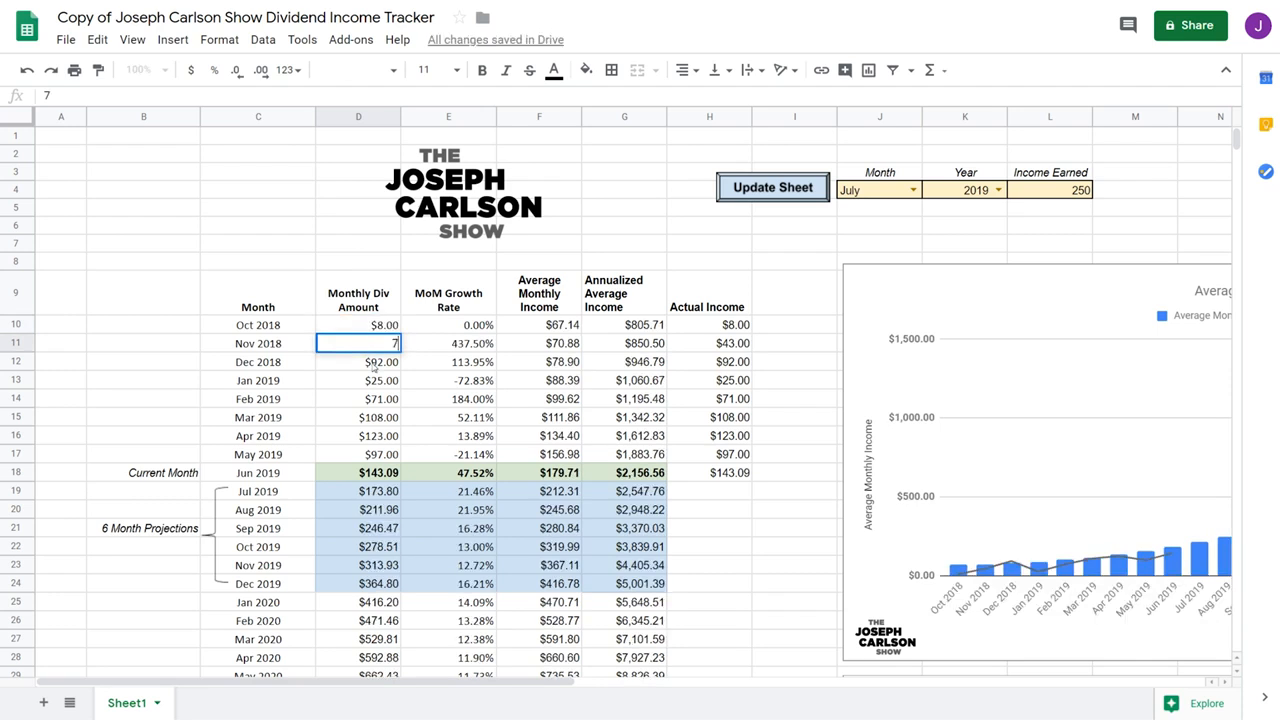
pyautogui.write('7')
pyautogui.press('Return')
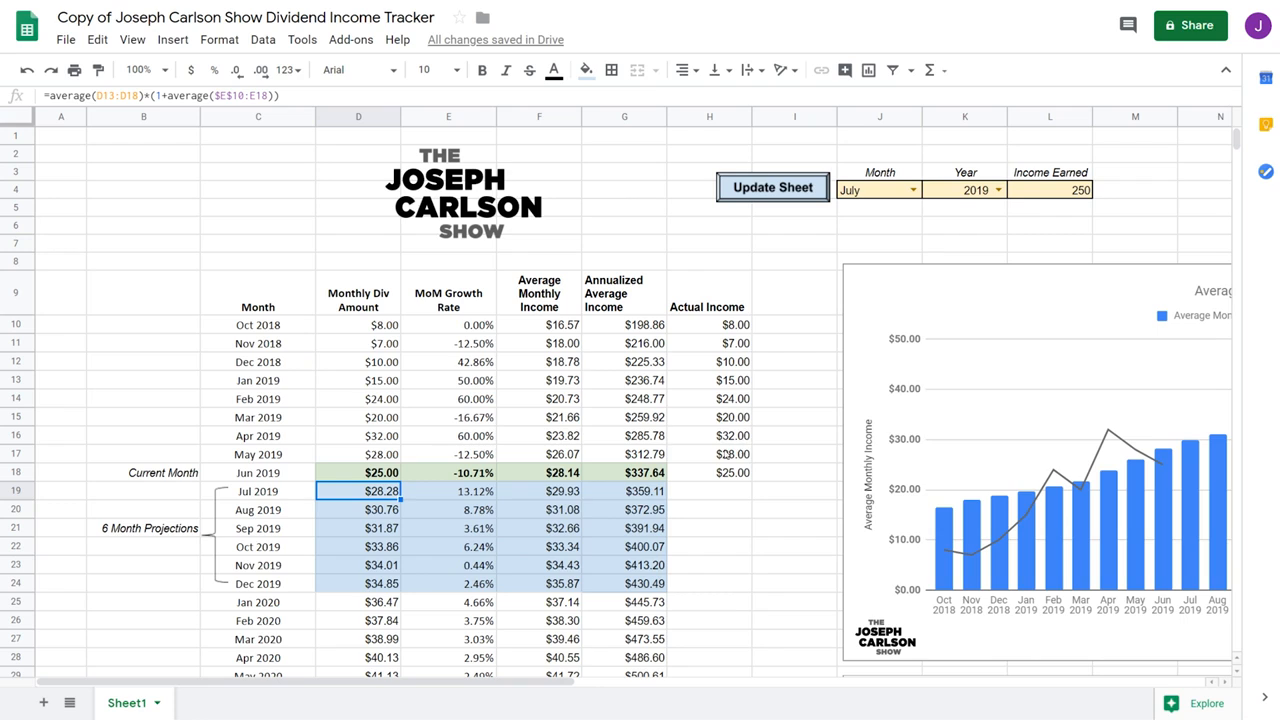
pyautogui.click(190, 261)
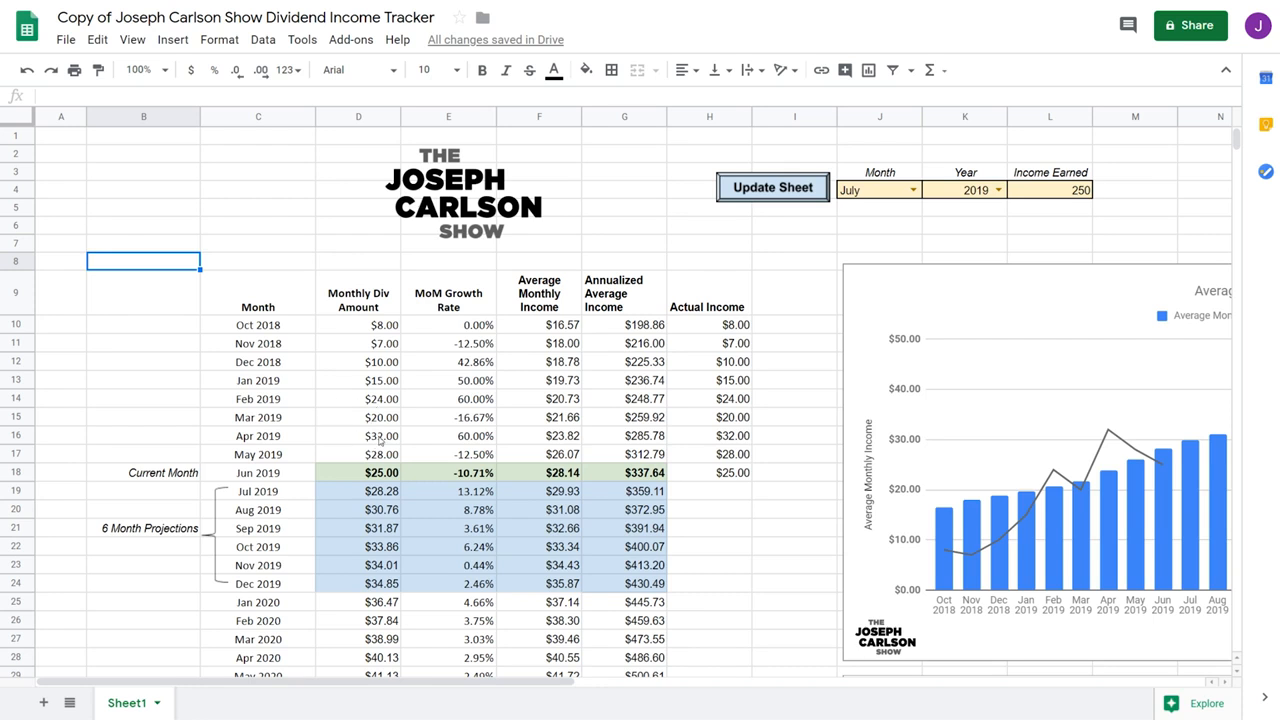
# - Compare the Average Monthly Income chart's bars and actual income line with the new monthly amounts
pyautogui.hotkey('ctrl', '-')
pyautogui.hotkey('ctrl', '-')
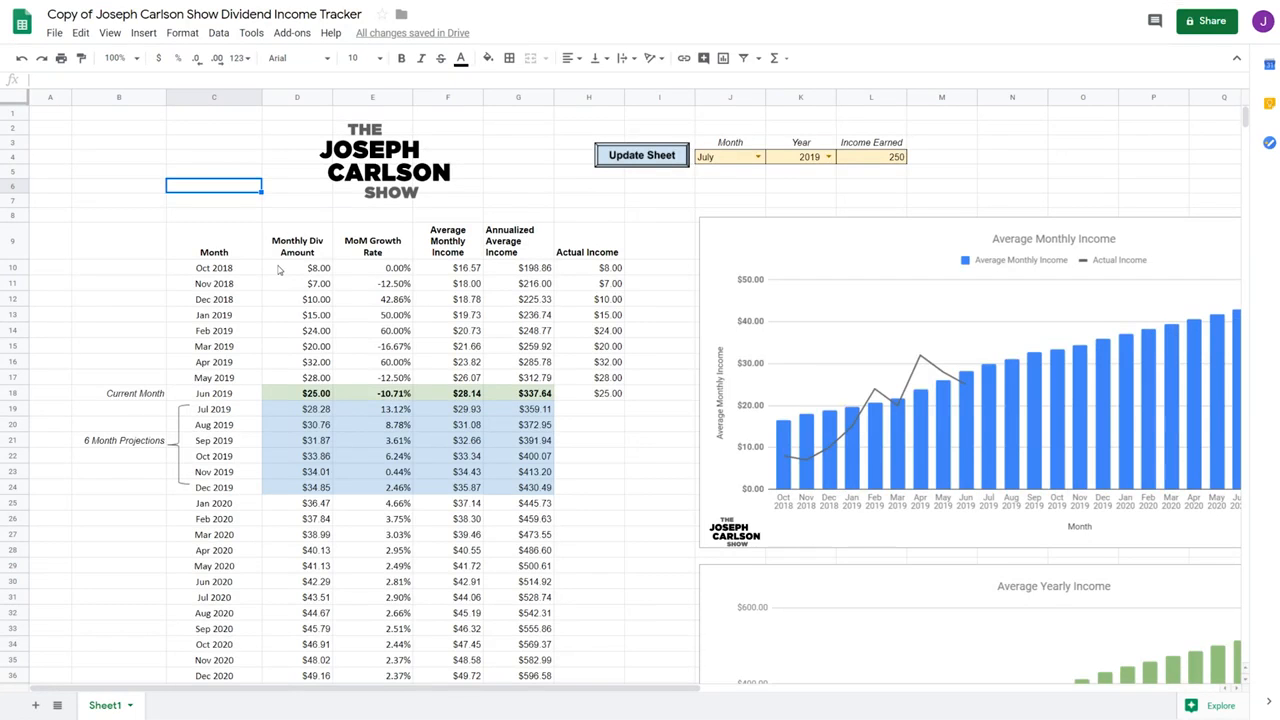
pyautogui.hotkey('ctrl', '-')
pyautogui.hscroll(5, 474, 272)
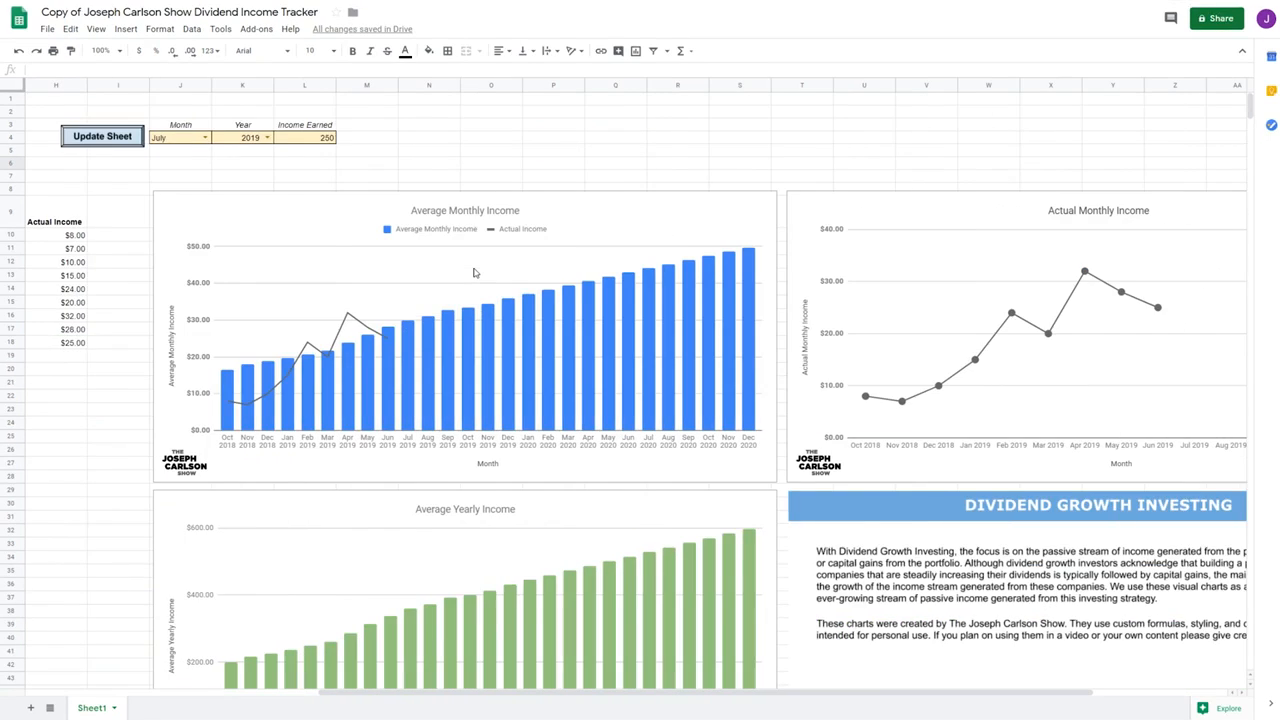
pyautogui.hscroll(-4, 474, 272)
pyautogui.hscroll(2, 474, 272)
pyautogui.hscroll(-2, 474, 272)
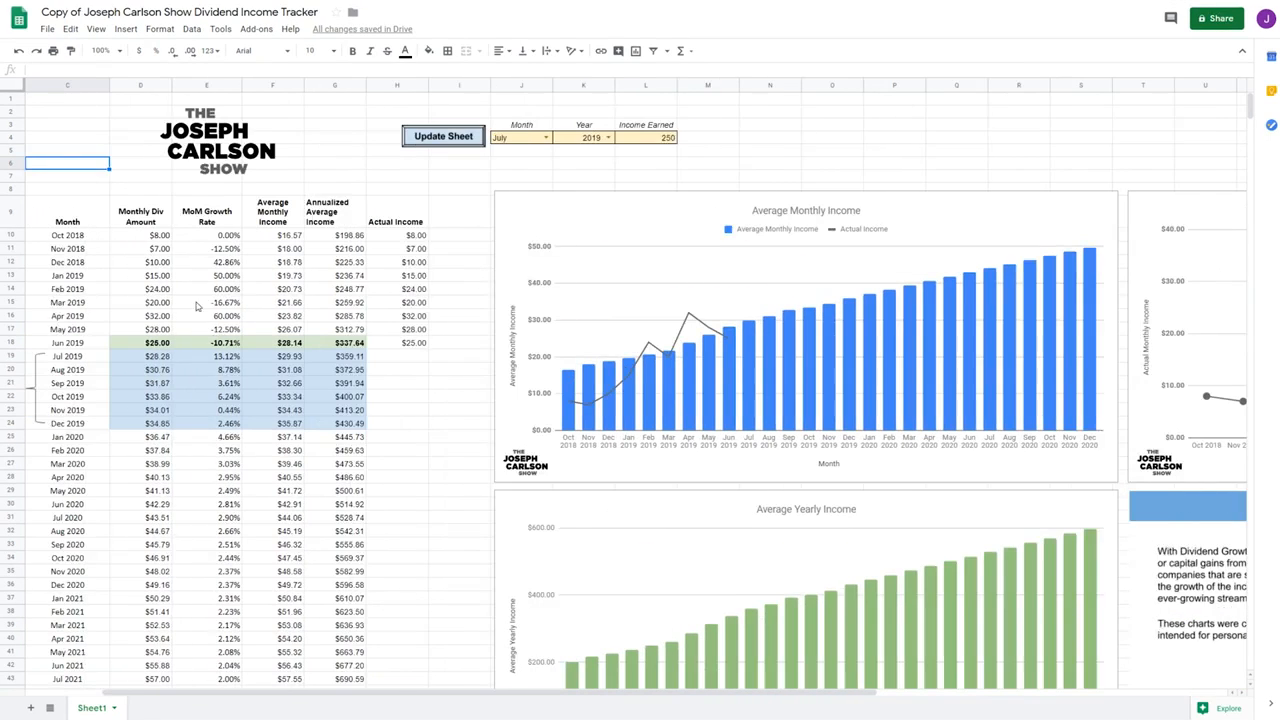
pyautogui.click(578, 408)
pyautogui.doubleClick(573, 405)
pyautogui.moveTo(732, 337)
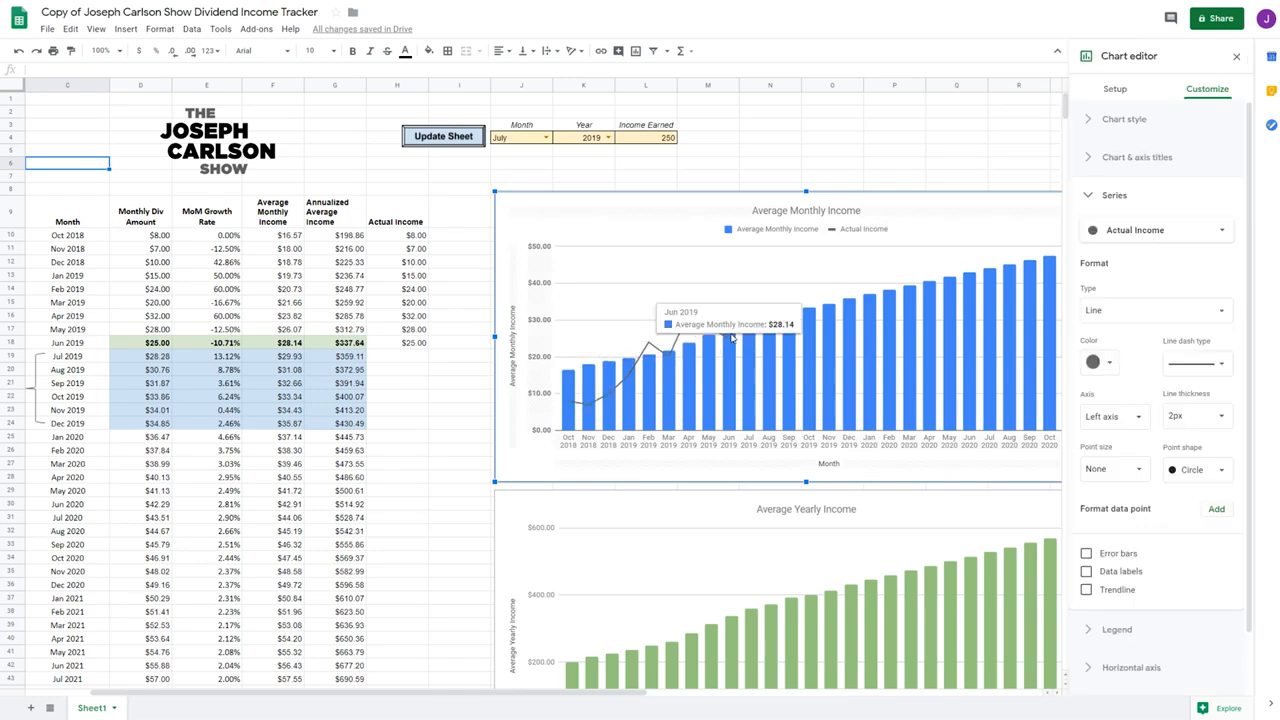
pyautogui.click(757, 154)
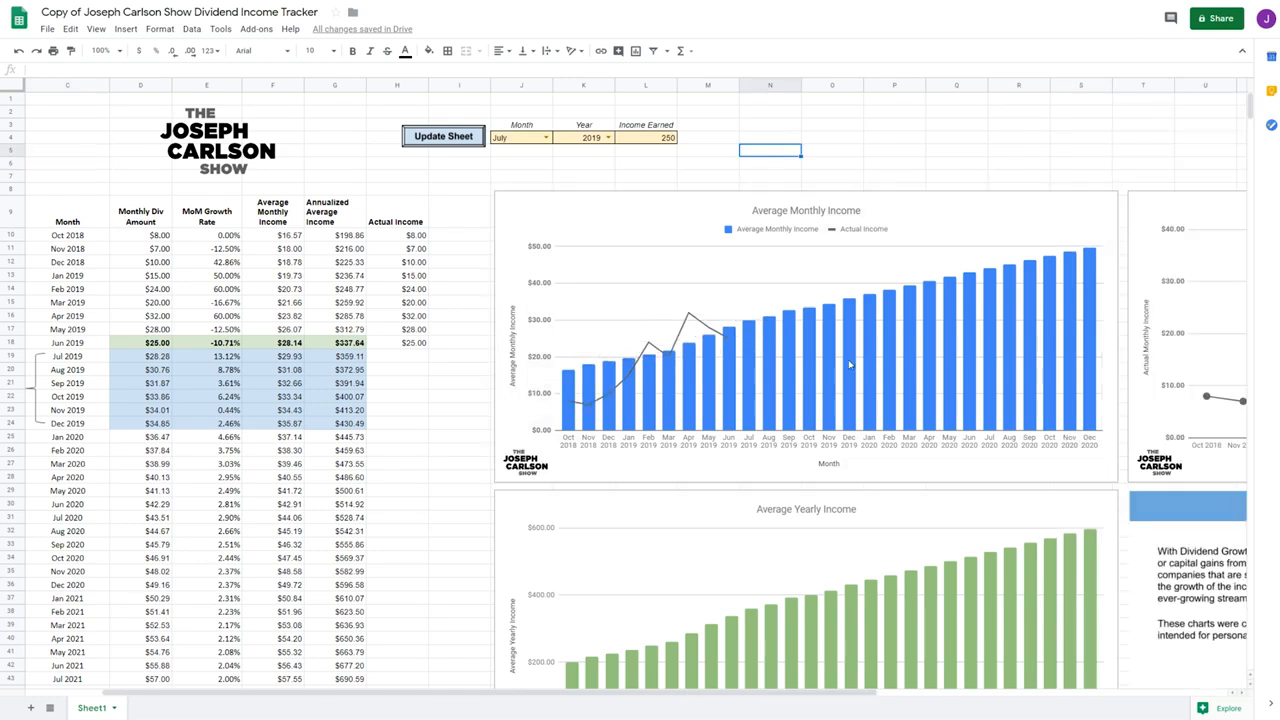
# - Examine the Actual Monthly Income chart and the six-month projections in the income table
pyautogui.hscroll(6, 850, 363)
pyautogui.click(741, 139)
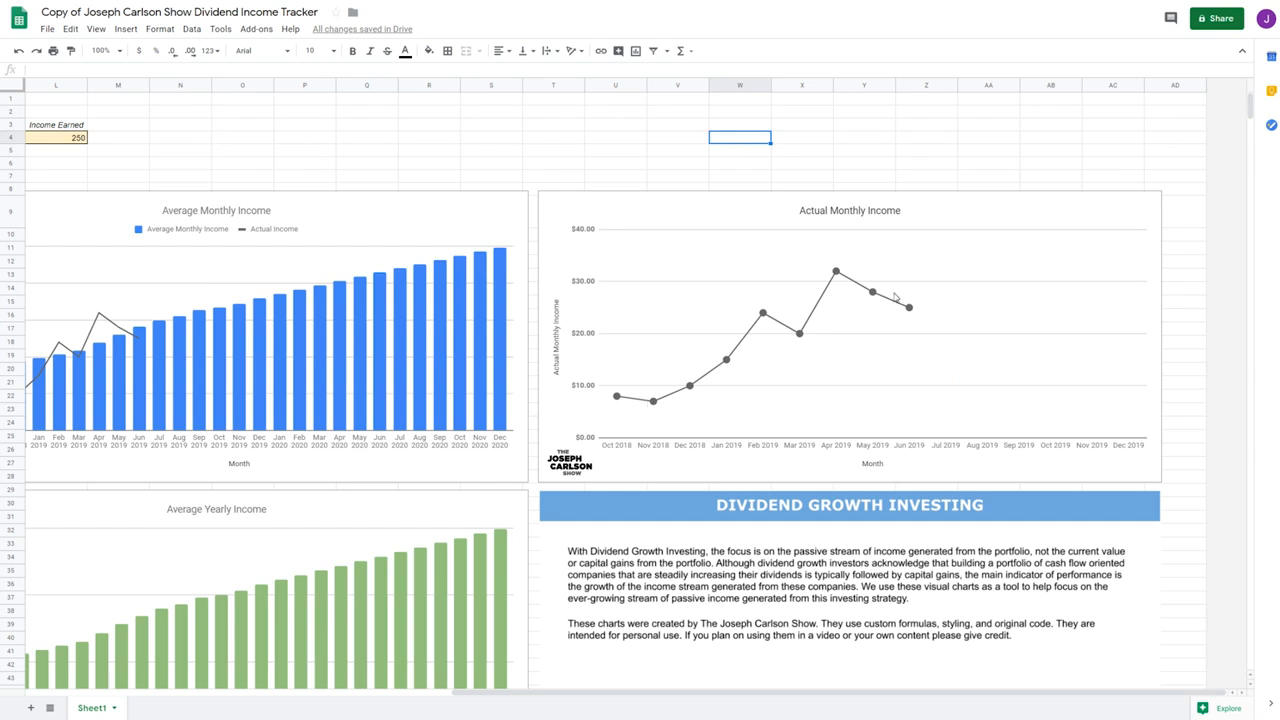
pyautogui.click(641, 165)
pyautogui.hscroll(-6, 530, 245)
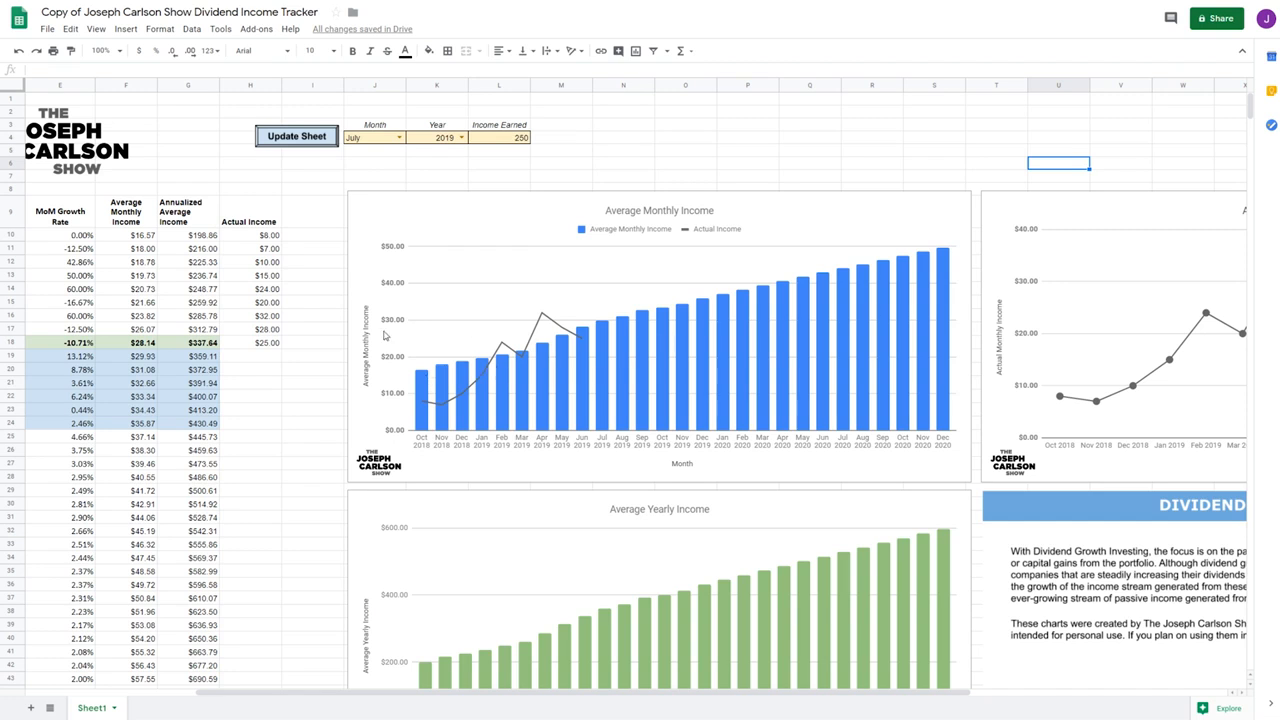
pyautogui.hscroll(-4, 306, 358)
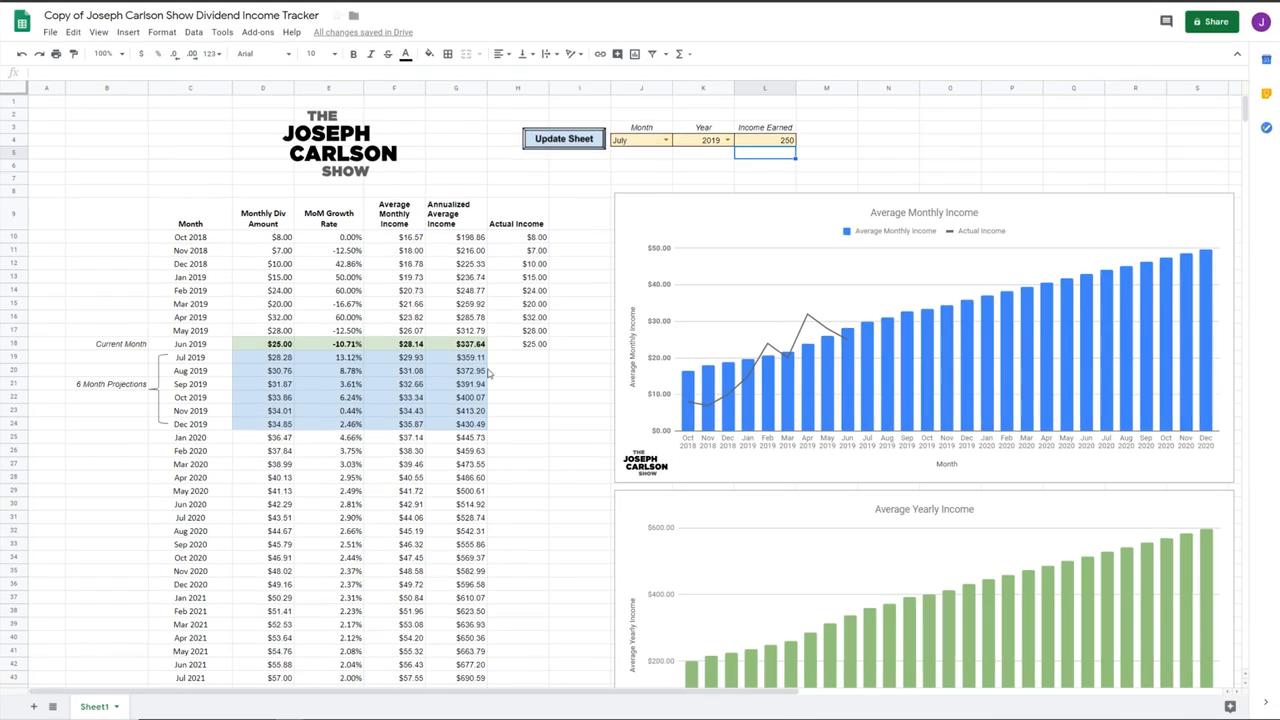
pyautogui.click(990, 167)
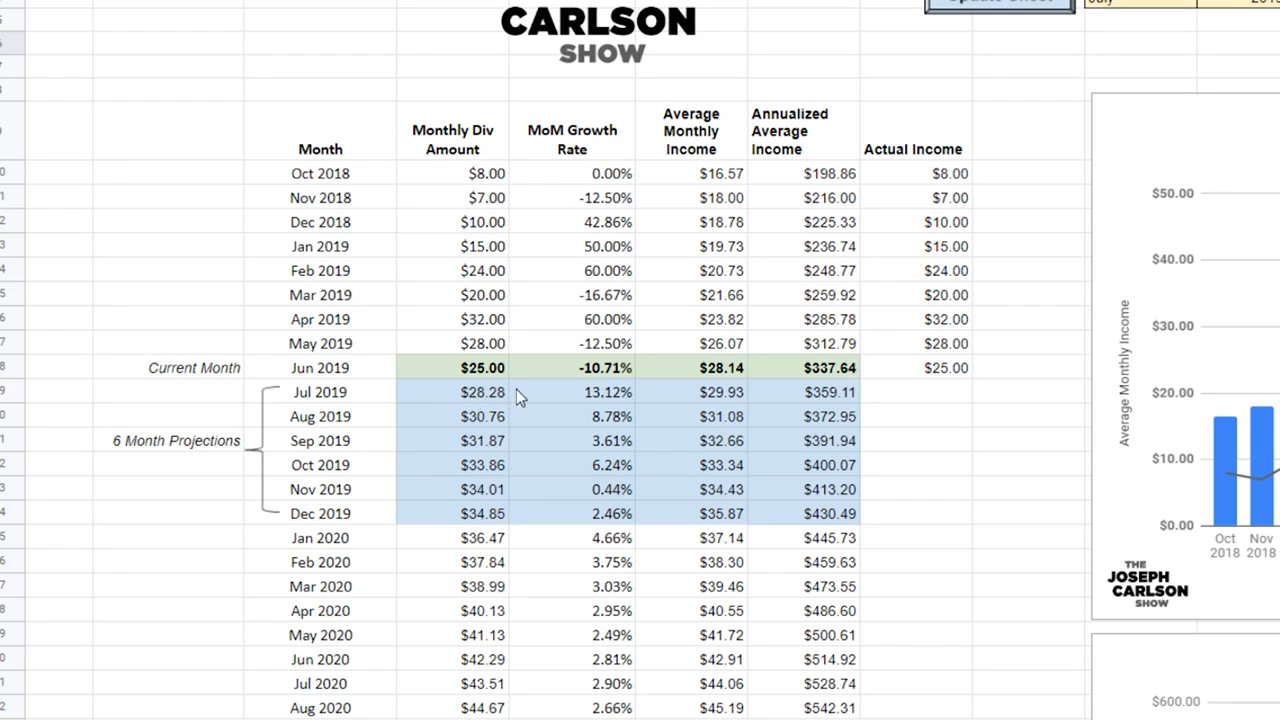
# - Set Income Earned to 35 for July 2019 in the sheet update fields
pyautogui.click(1185, 15)
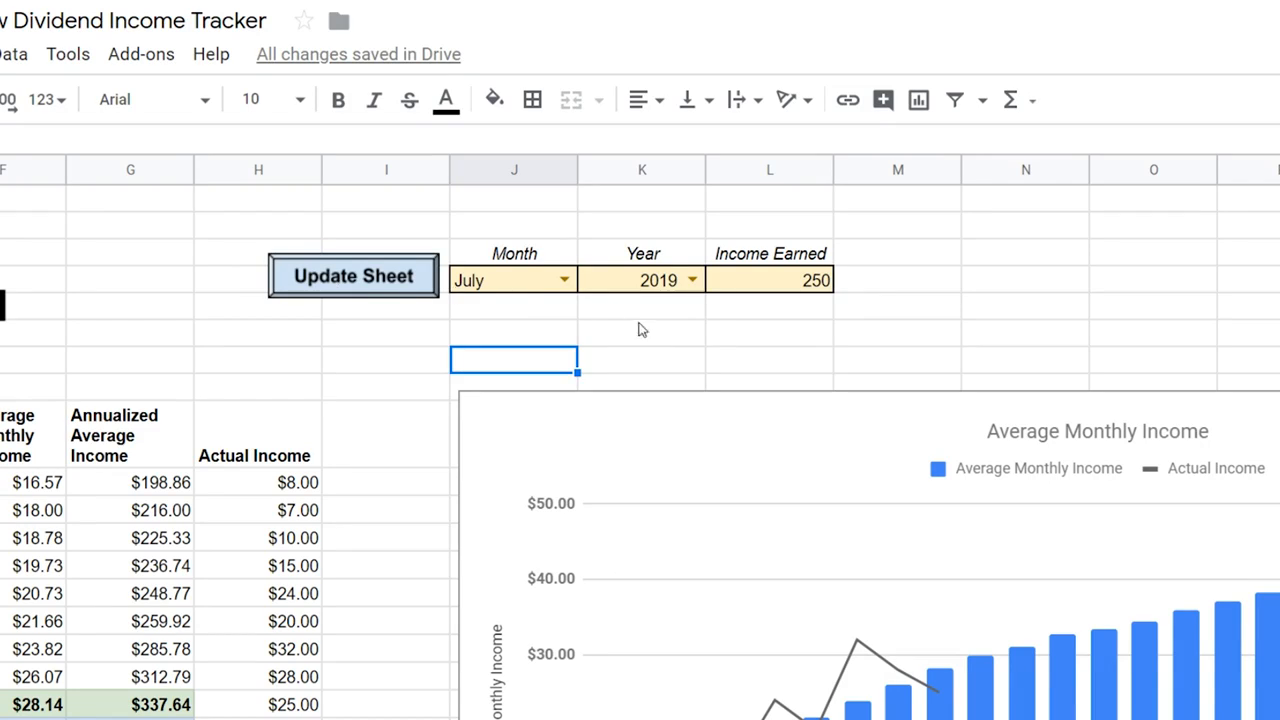
pyautogui.click(643, 331)
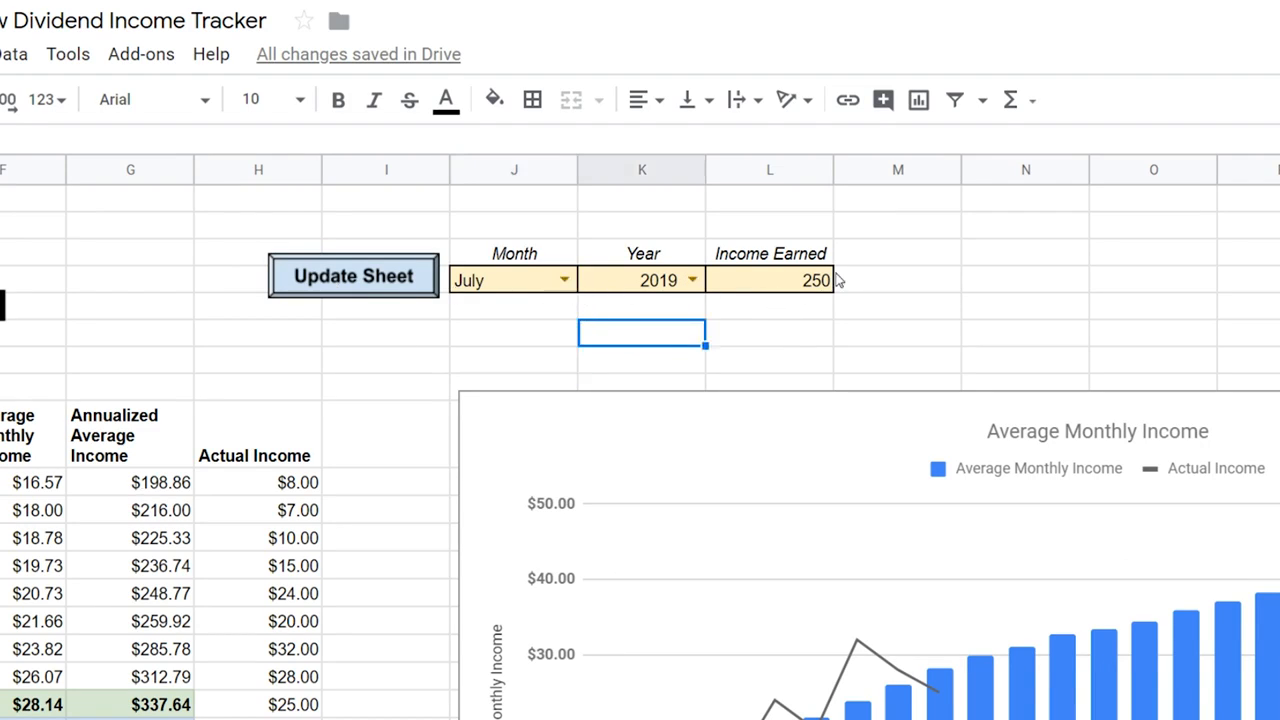
pyautogui.hscroll(-3, 540, 360)
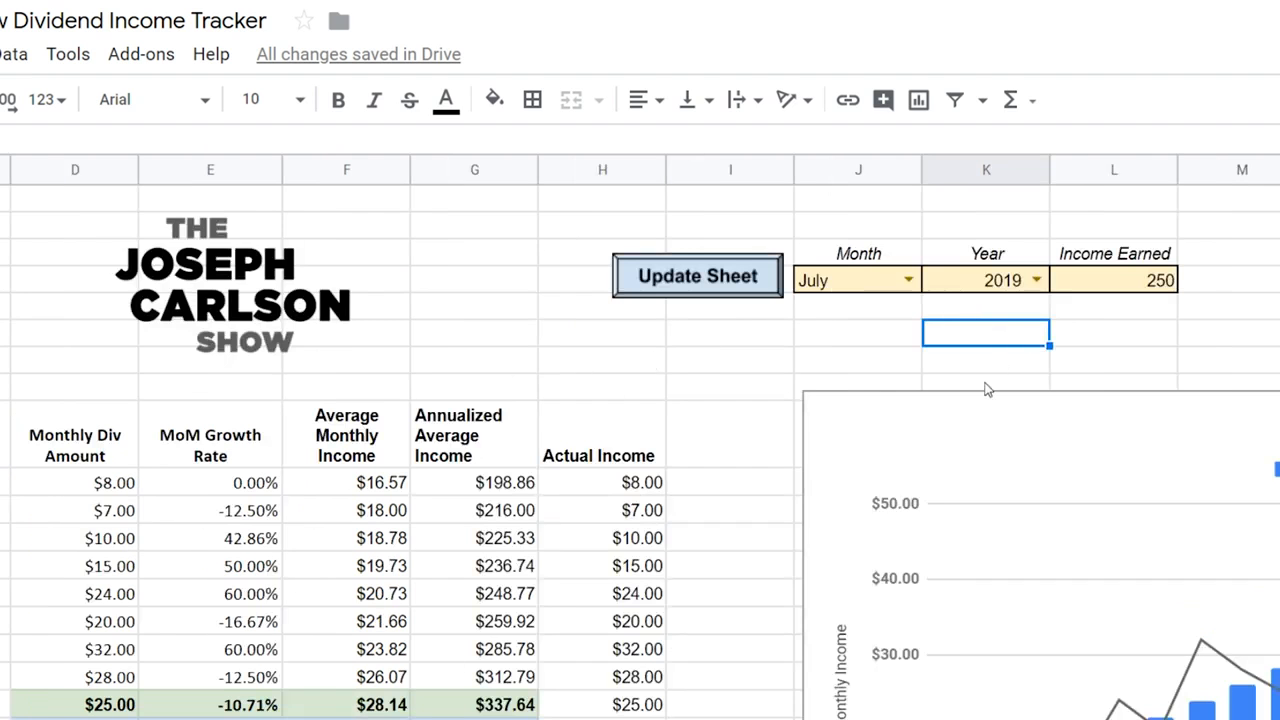
pyautogui.hscroll(3, 913, 337)
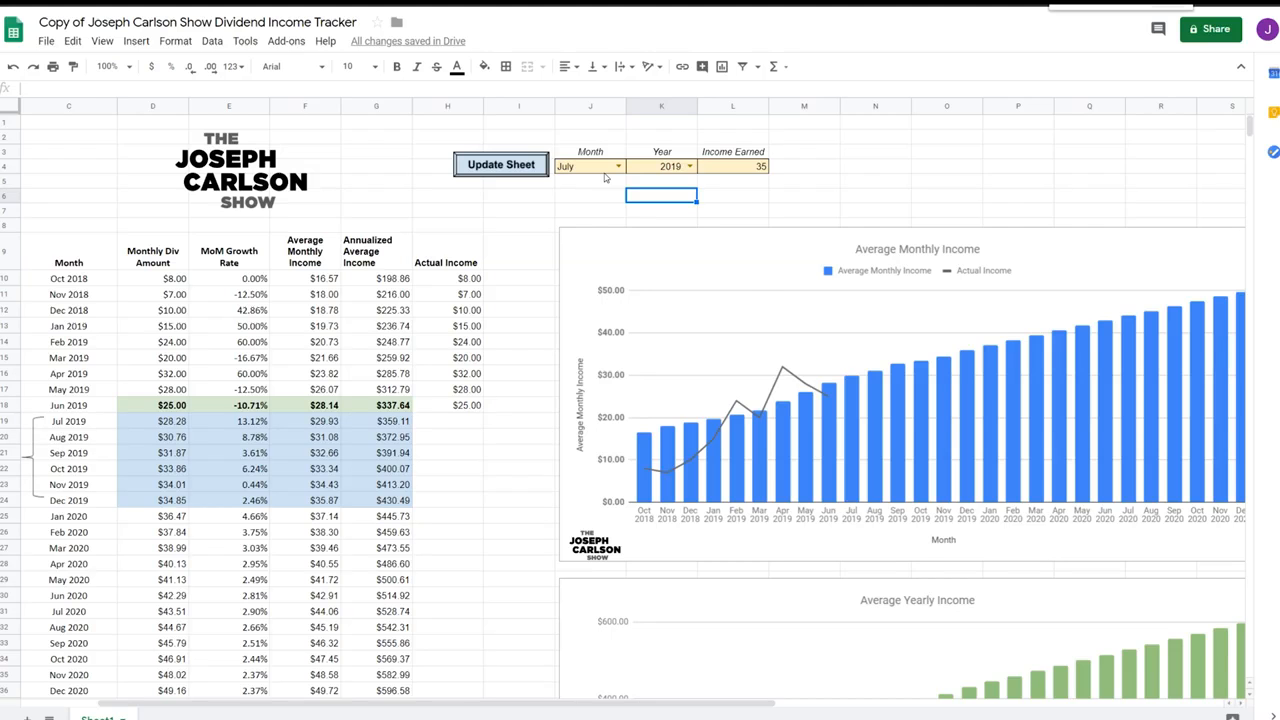
pyautogui.hscroll(-2, 643, 190)
pyautogui.click(645, 213)
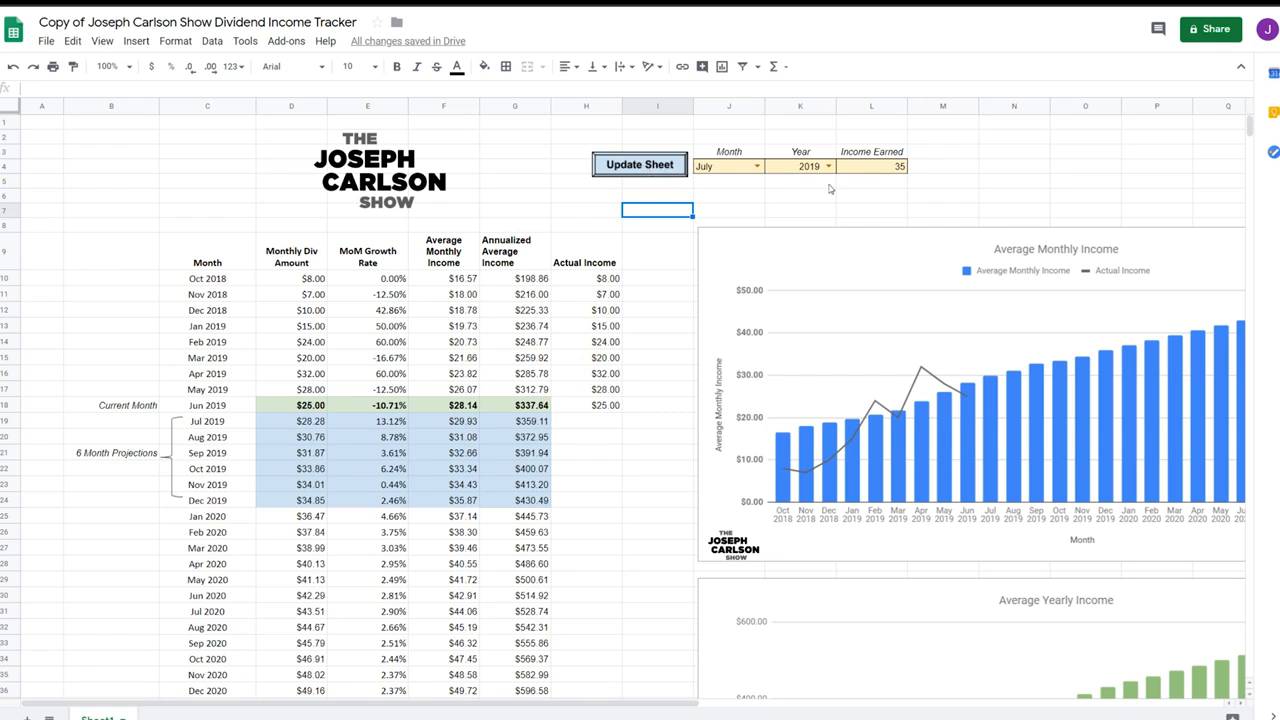
pyautogui.click(806, 210)
pyautogui.click(951, 199)
pyautogui.click(1012, 199)
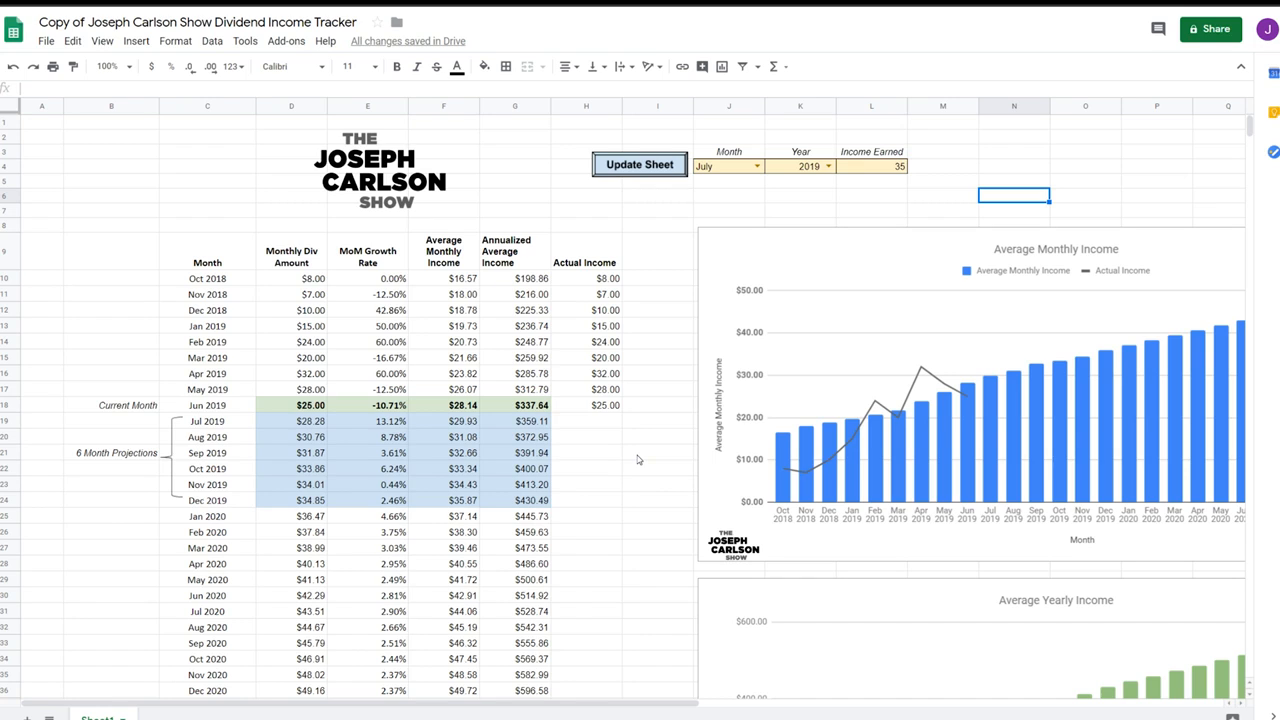
pyautogui.click(1000, 166)
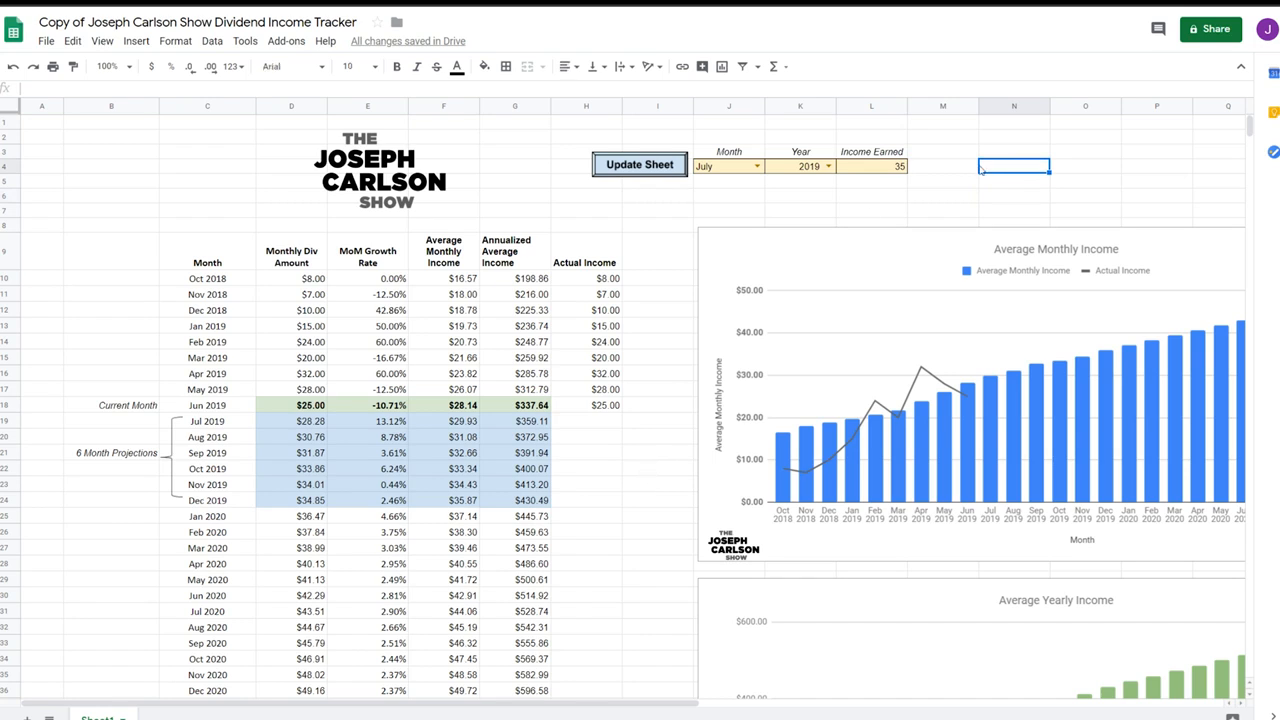
# - Run the sheet update for July 2019 and authorize the unverified Add Month script to access the Google account's spreadsheets
pyautogui.click(680, 172)
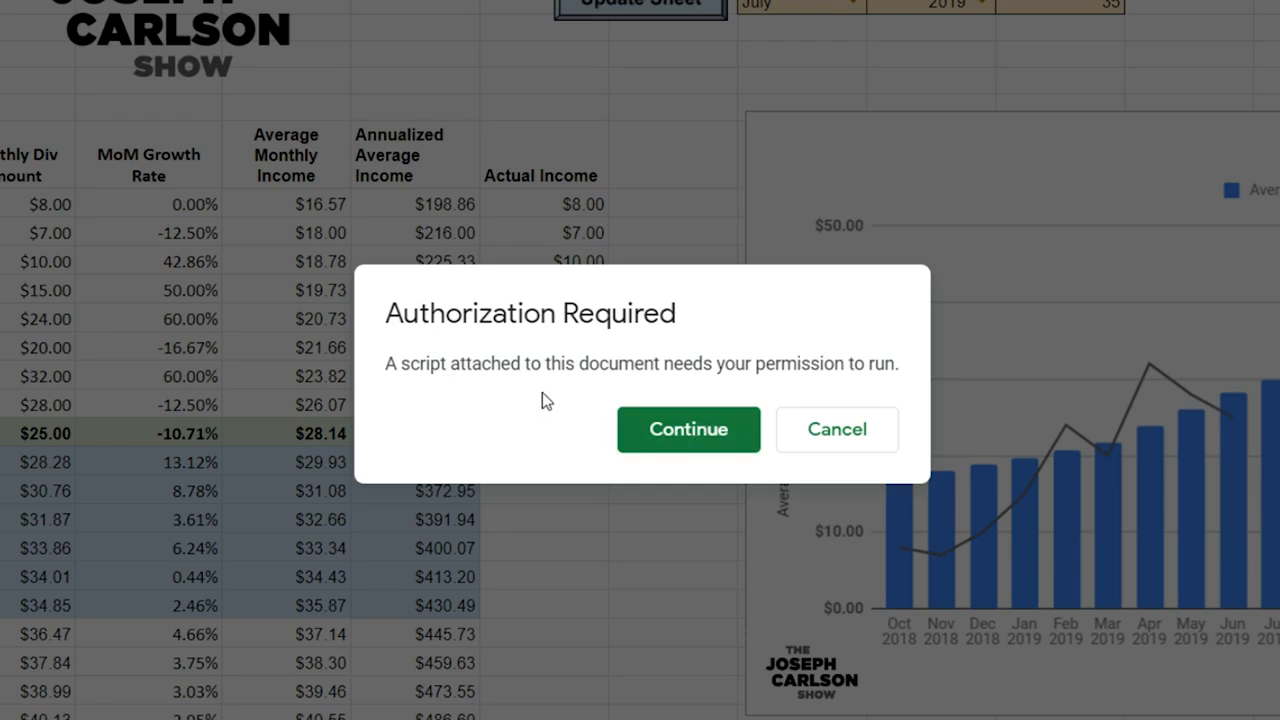
pyautogui.click(651, 430)
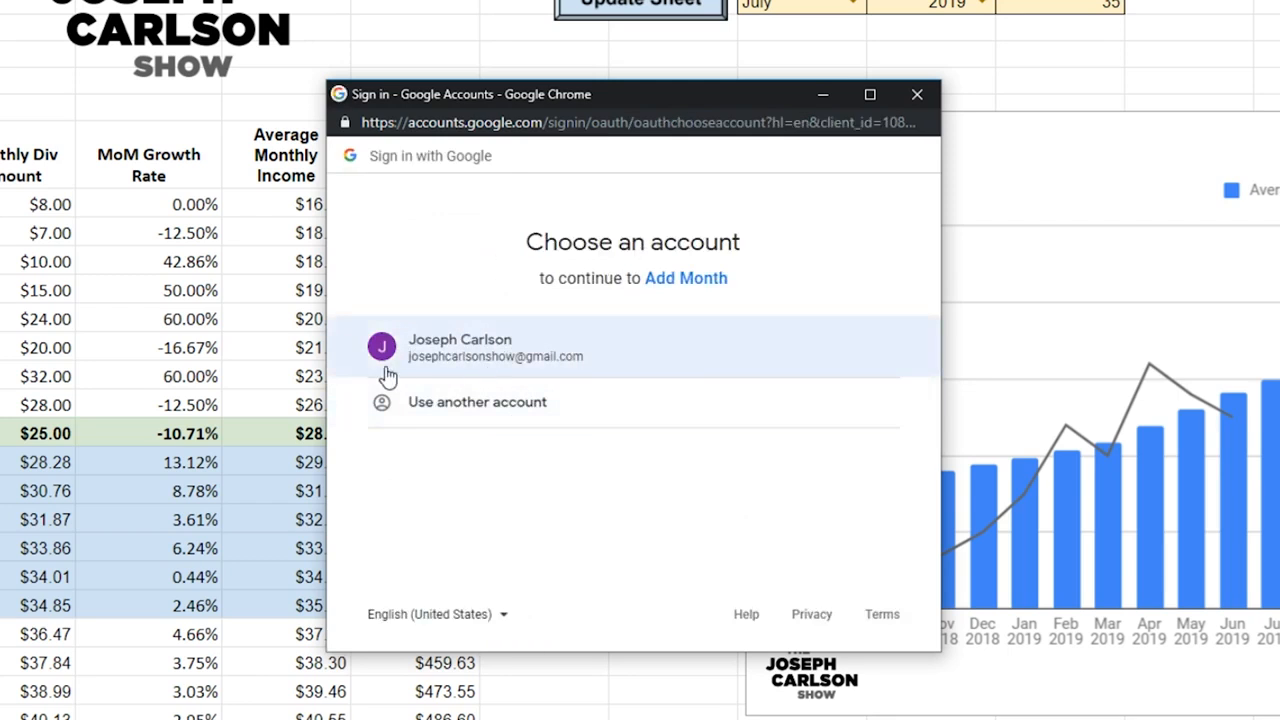
pyautogui.click(495, 370)
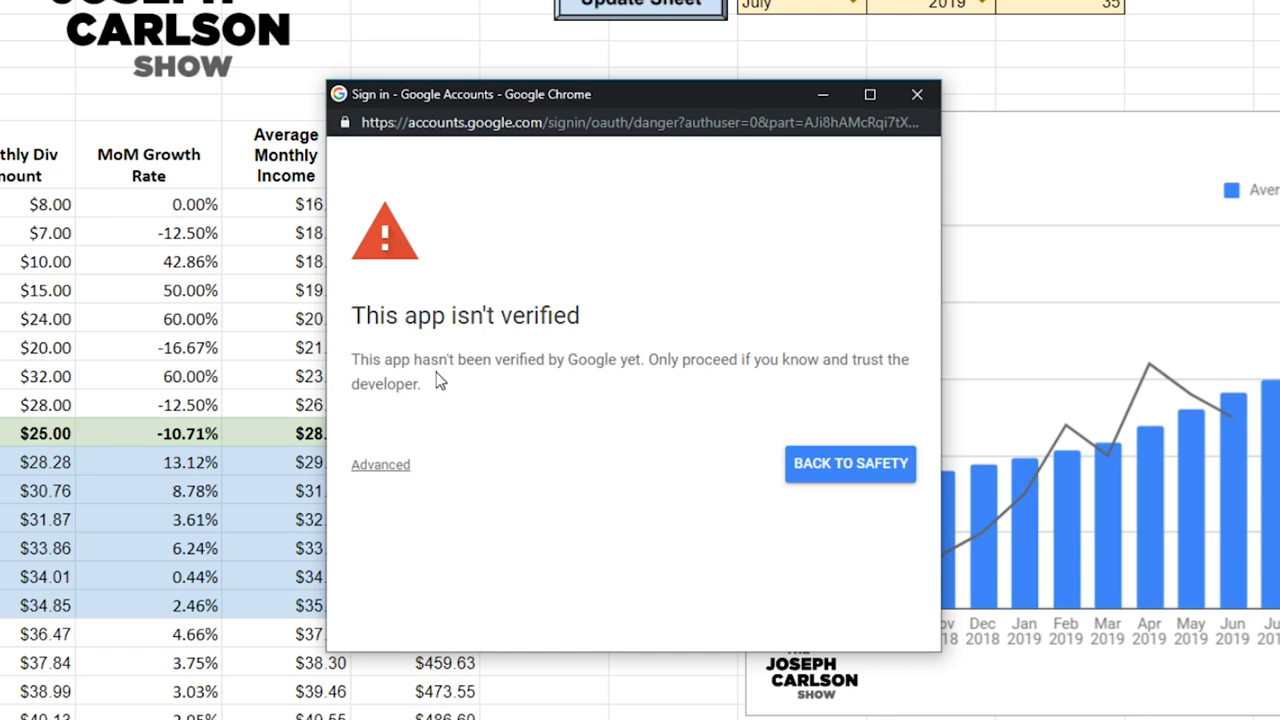
pyautogui.click(381, 465)
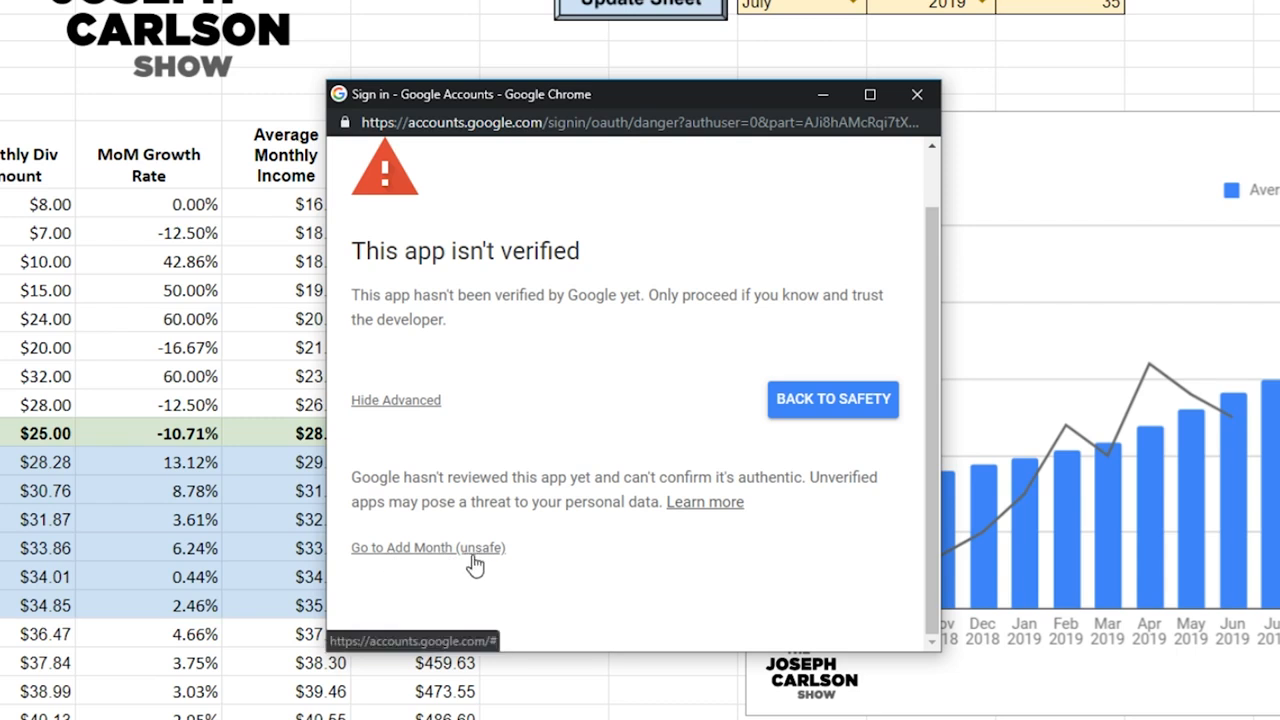
pyautogui.click(441, 566)
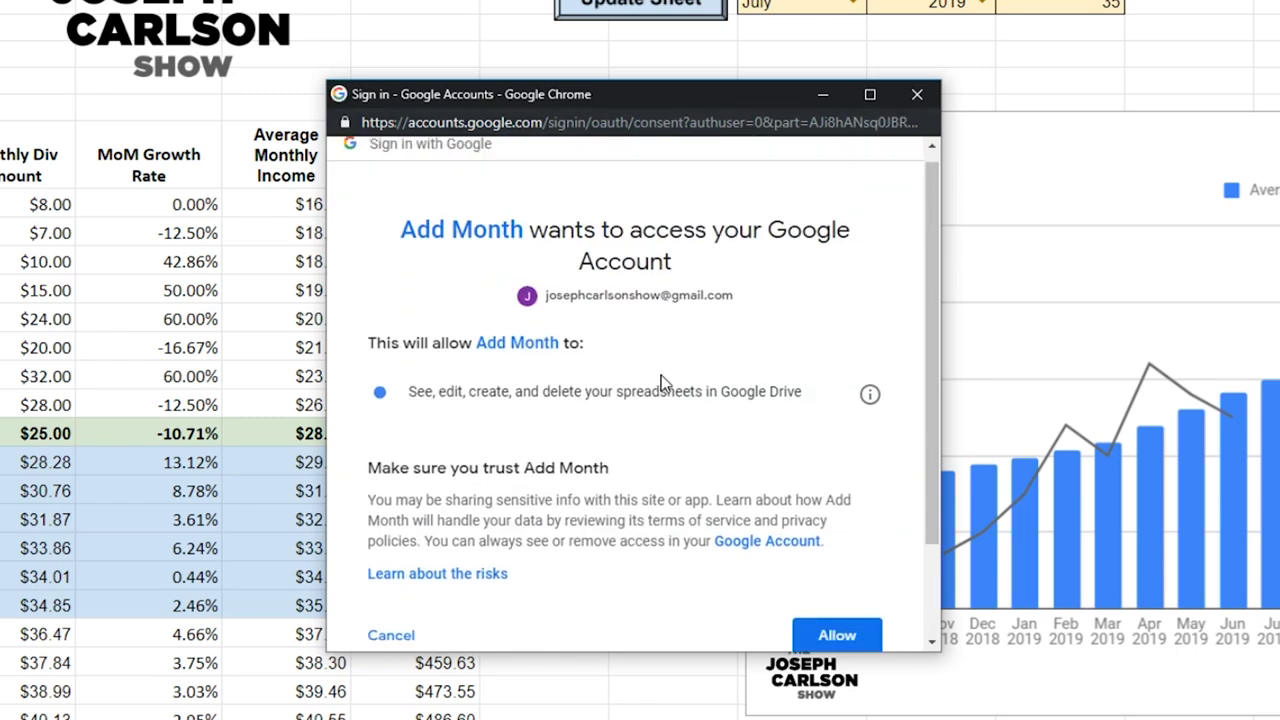
pyautogui.scroll(-3, 651, 398)
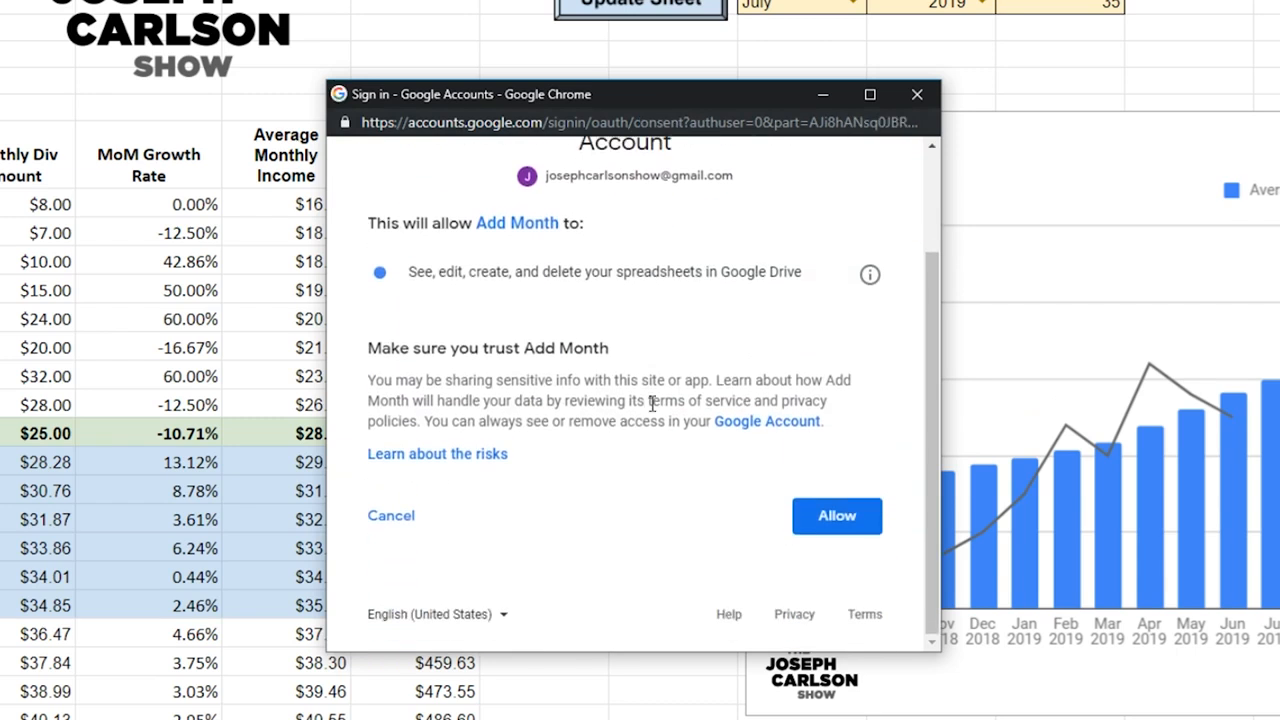
pyautogui.click(835, 520)
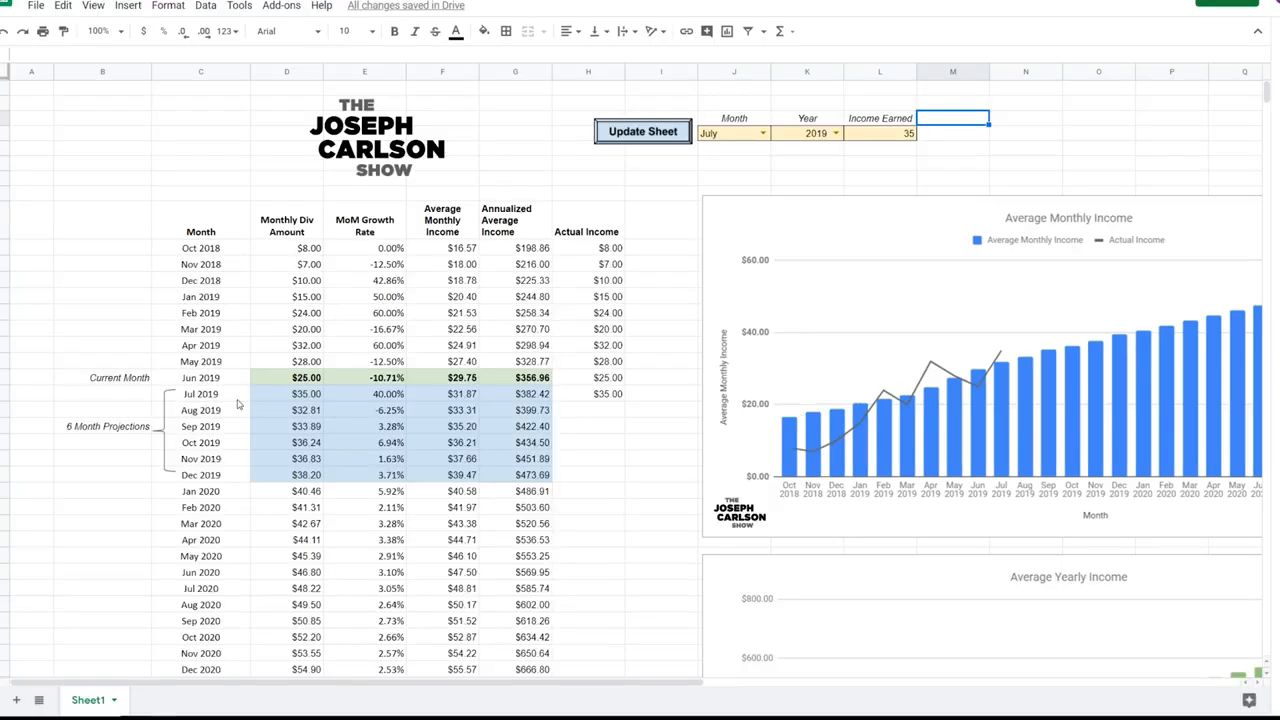
# - Check the July 2019 entry in the Monthly Div Amount column and in the Average Monthly Income chart
pyautogui.click(305, 397)
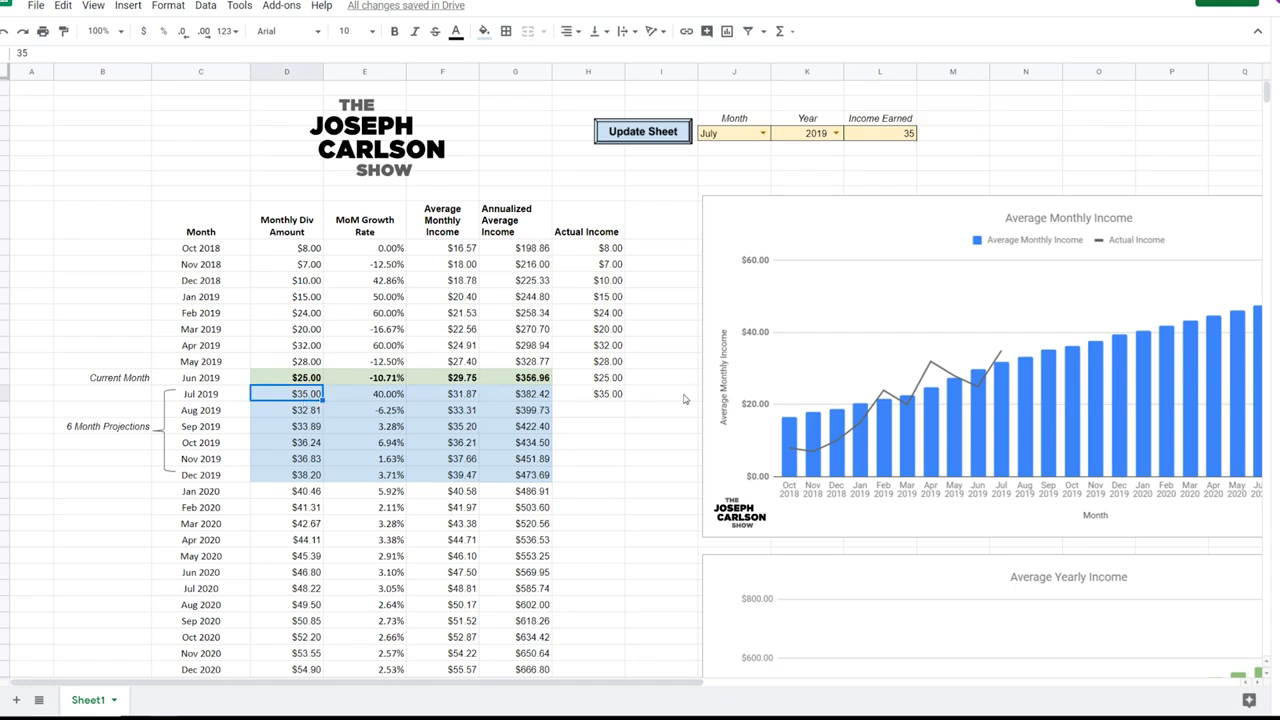
pyautogui.hotkey('ctrl', '-')
pyautogui.hotkey('ctrl', '-')
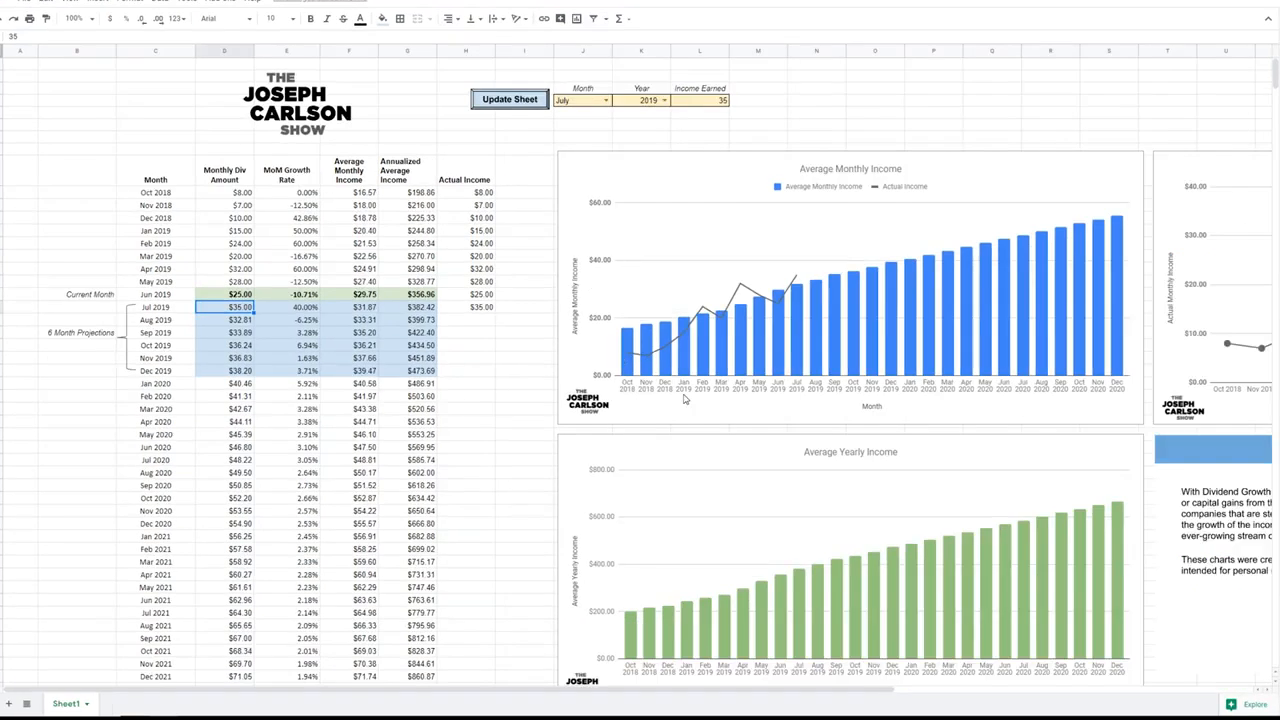
pyautogui.click(801, 294)
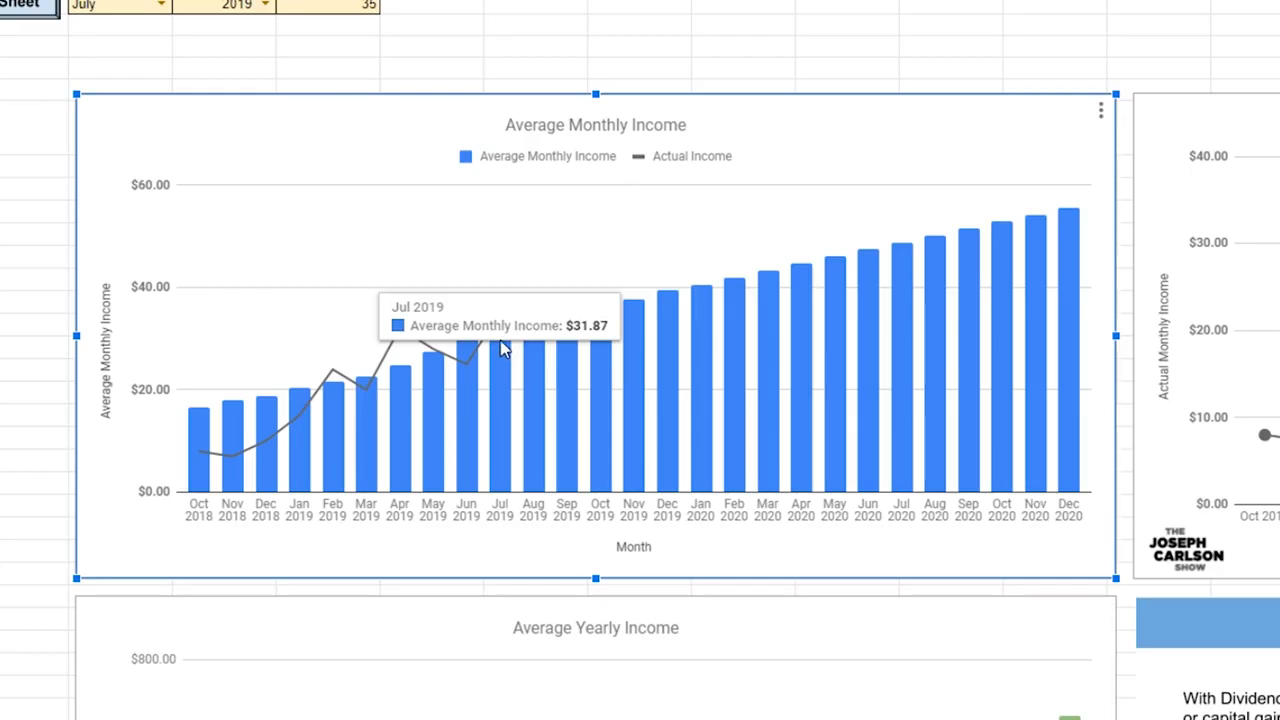
pyautogui.moveTo(500, 325)
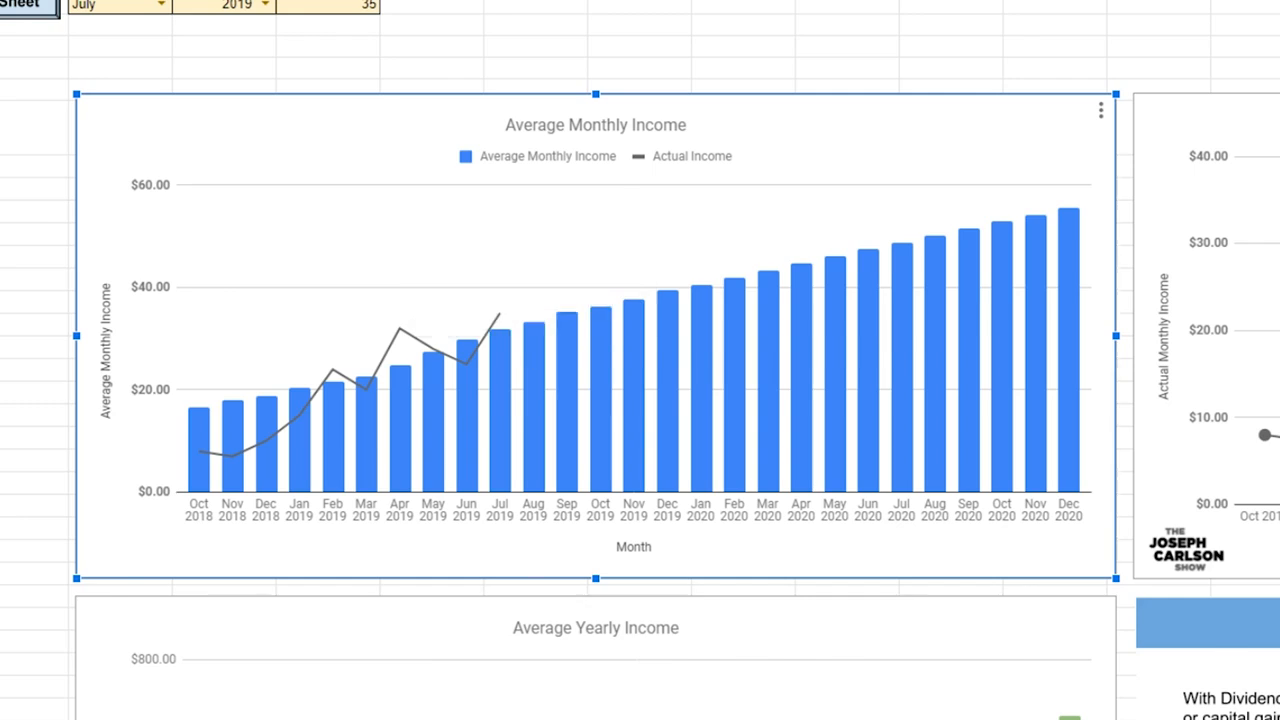
pyautogui.click(516, 12)
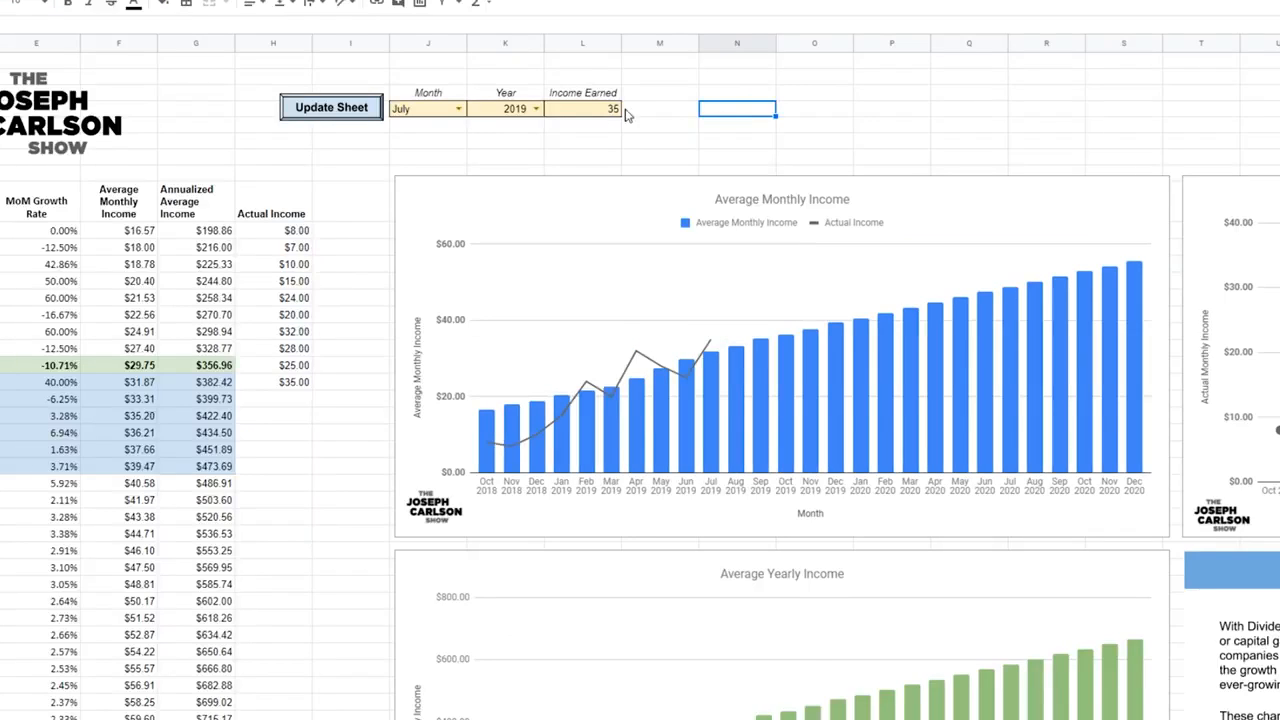
pyautogui.click(665, 94)
# - Set the update fields to August 2019 with Income Earned 42 and run the sheet update
pyautogui.click(459, 110)
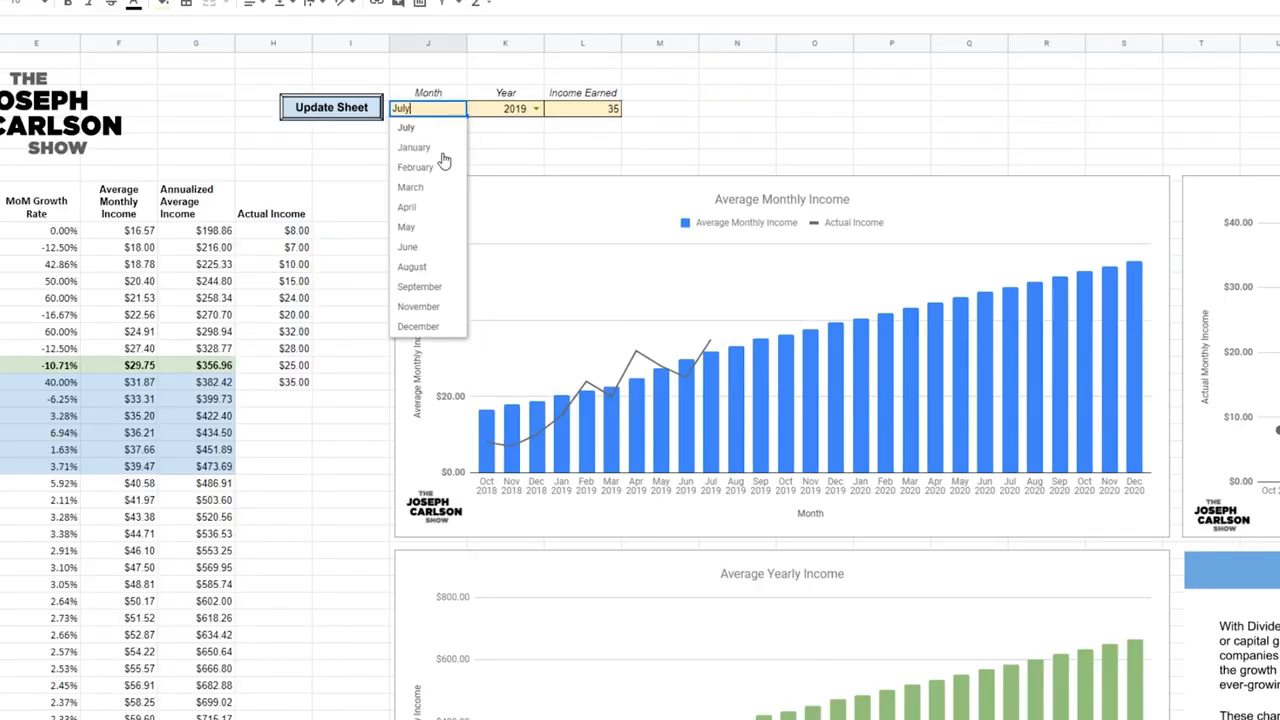
pyautogui.click(425, 267)
pyautogui.click(616, 113)
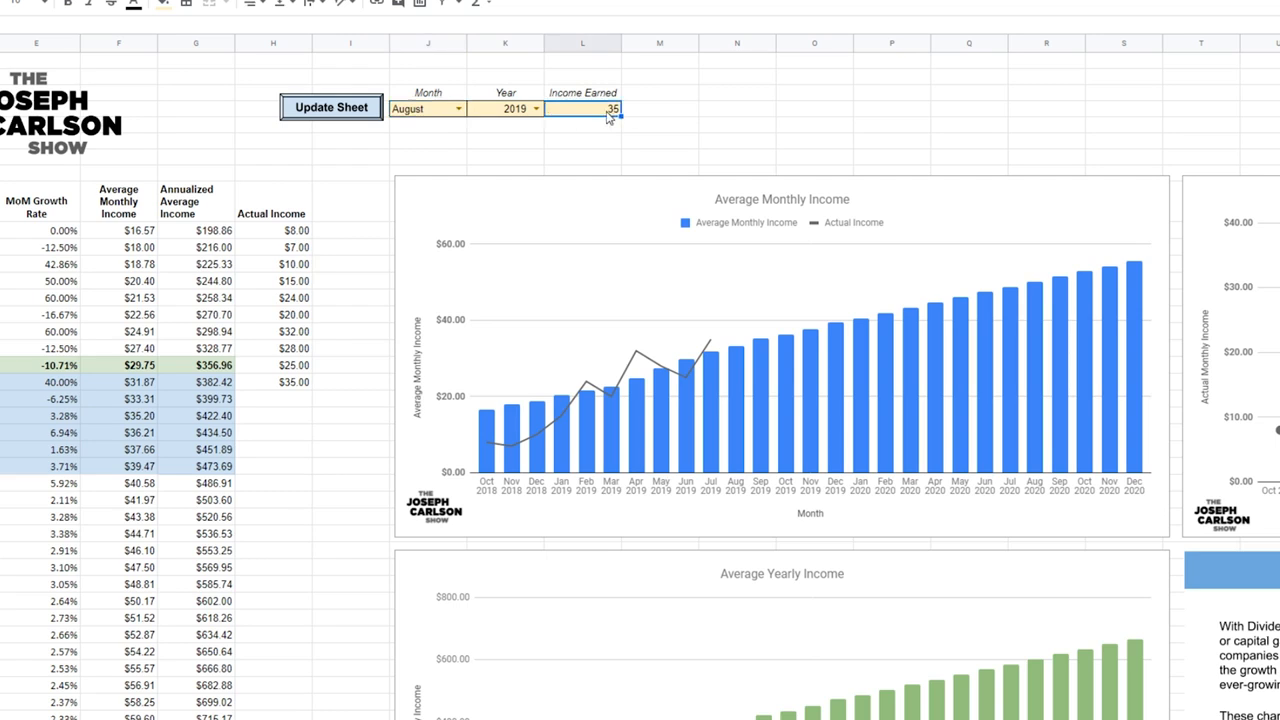
pyautogui.press('BackSpace')
pyautogui.write('42')
pyautogui.click(657, 114)
pyautogui.click(564, 79)
pyautogui.click(108, 68)
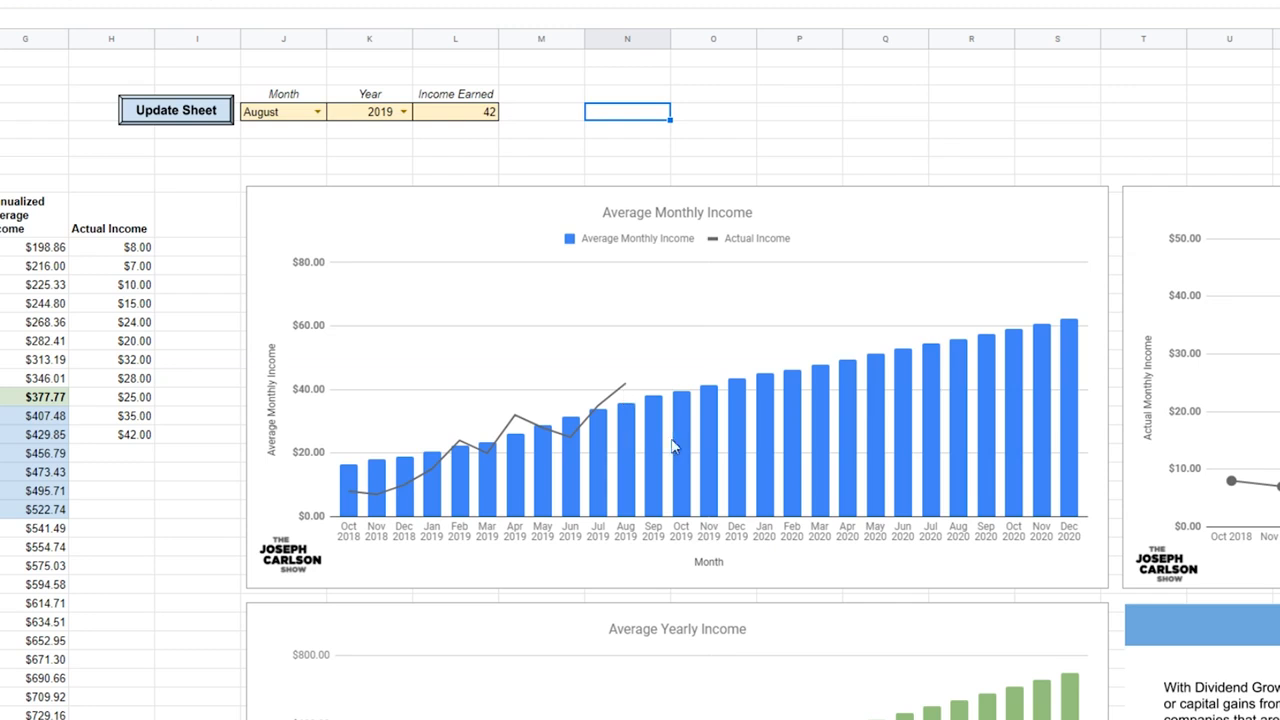
# - Examine August 2019 in the Actual Monthly Income, Average Monthly Income and Average Yearly Income charts
pyautogui.hscroll(5, 661, 361)
pyautogui.click(1100, 296)
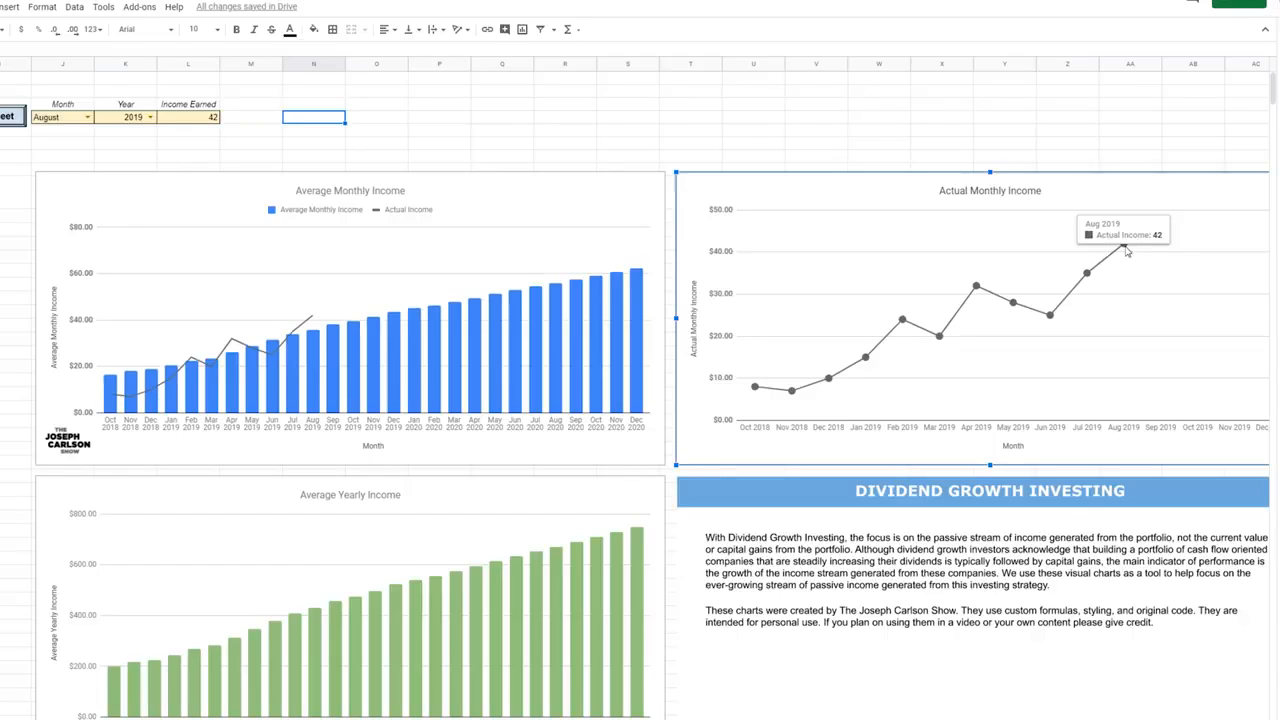
pyautogui.click(311, 347)
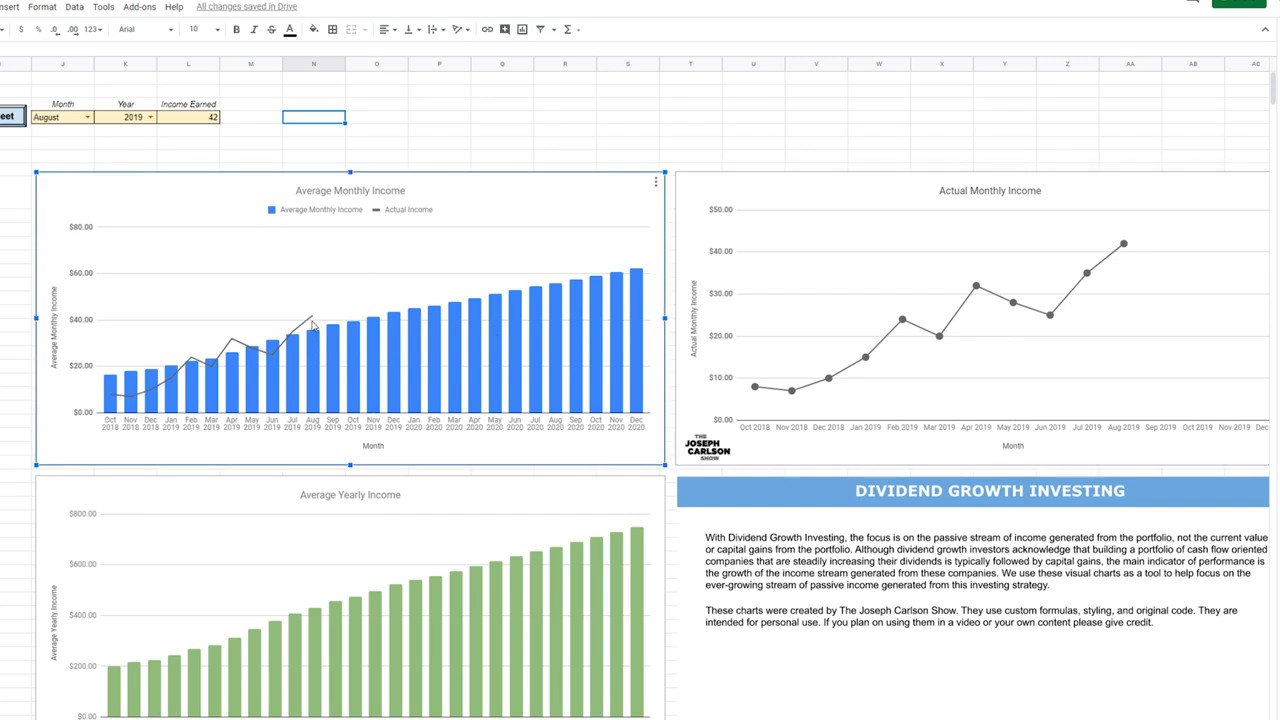
pyautogui.click(317, 636)
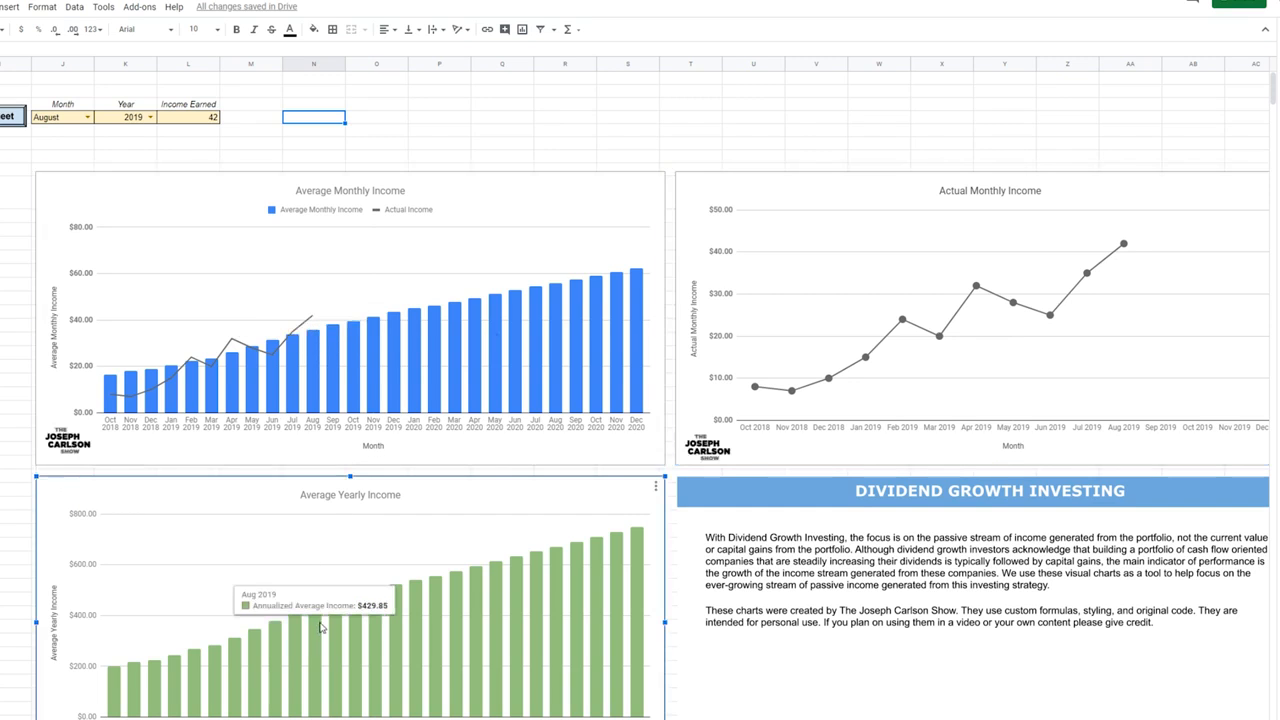
pyautogui.hscroll(-5, 884, 284)
pyautogui.click(861, 105)
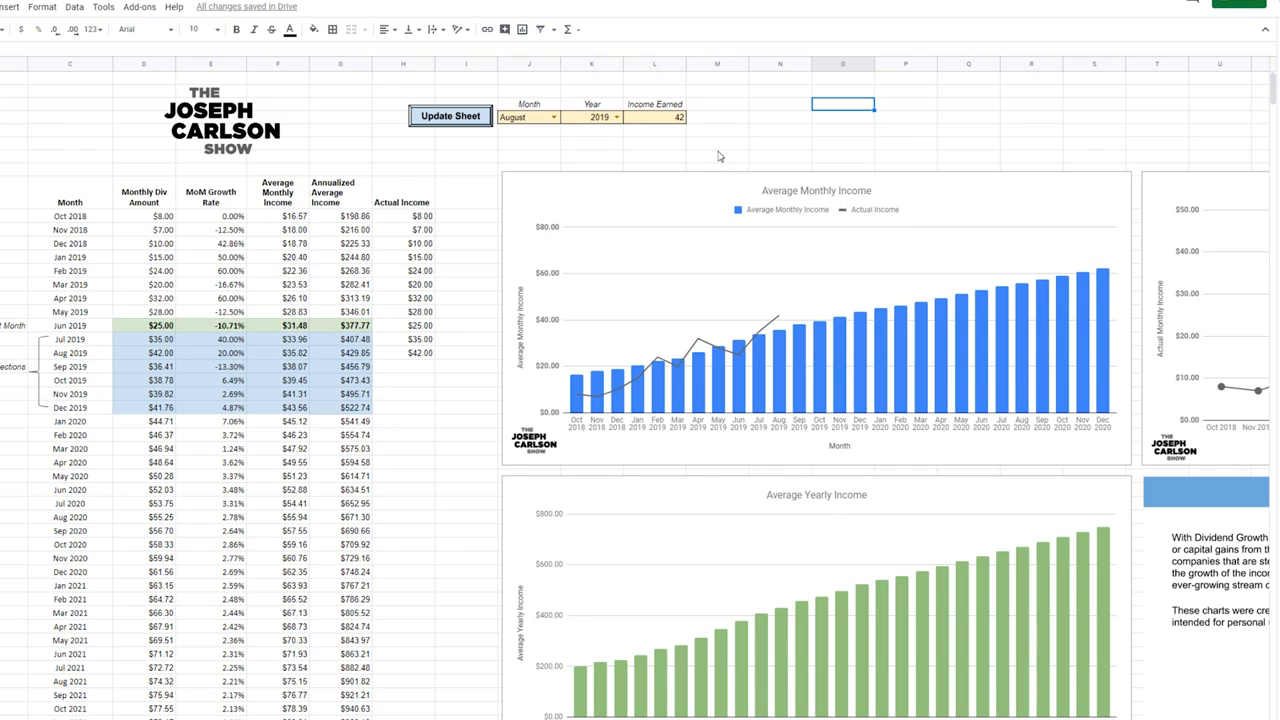
pyautogui.click(555, 118)
pyautogui.click(838, 105)
pyautogui.click(893, 122)
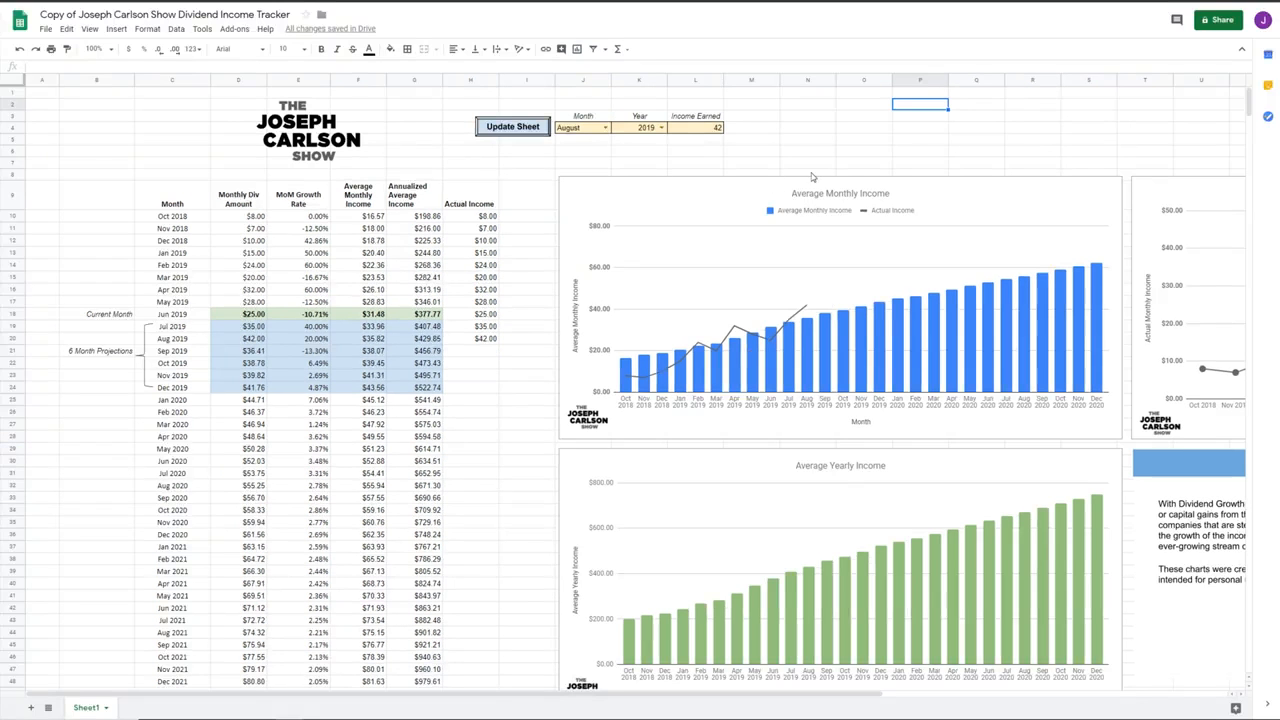
pyautogui.click(840, 117)
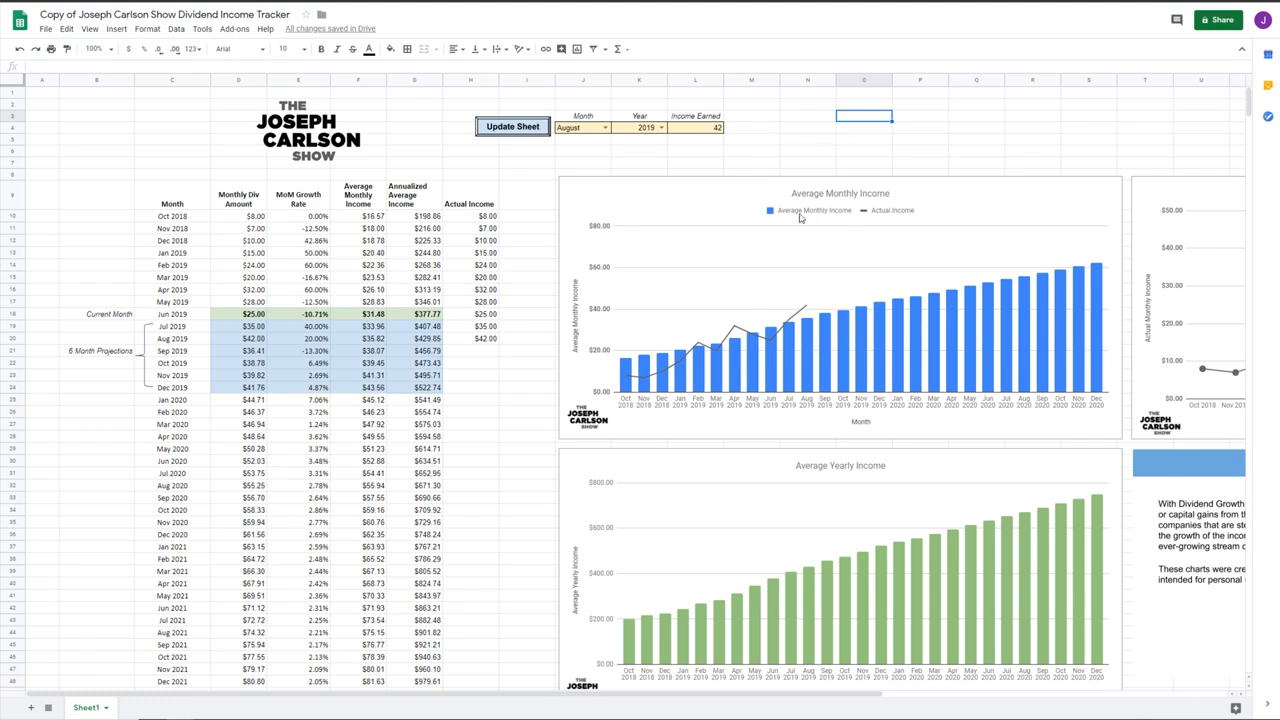
pyautogui.hscroll(5, 800, 215)
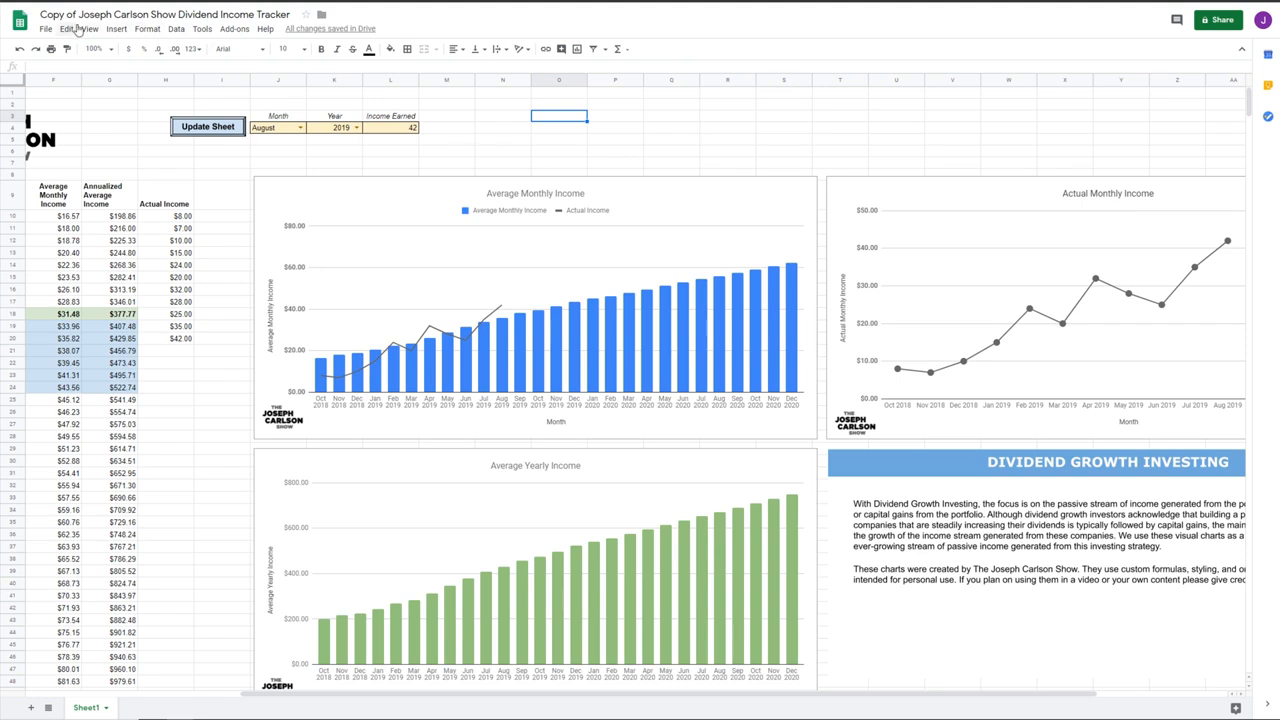
pyautogui.click(561, 140)
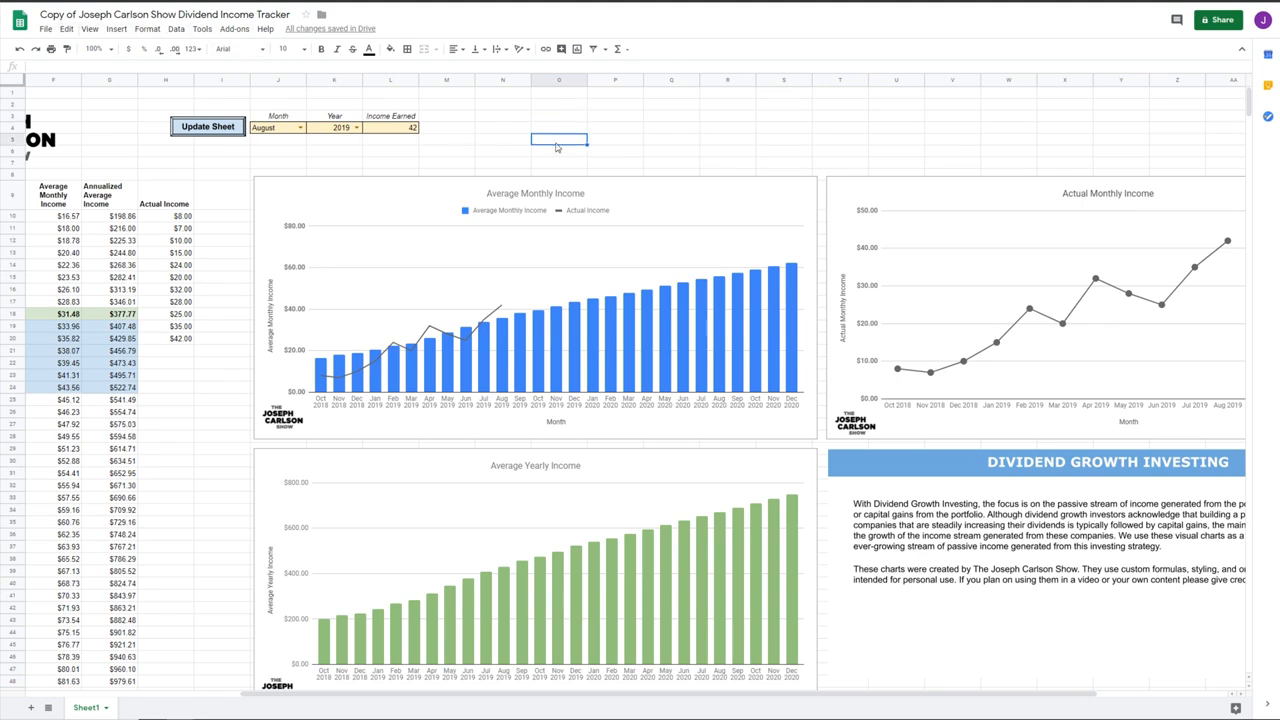
pyautogui.hscroll(-5, 546, 167)
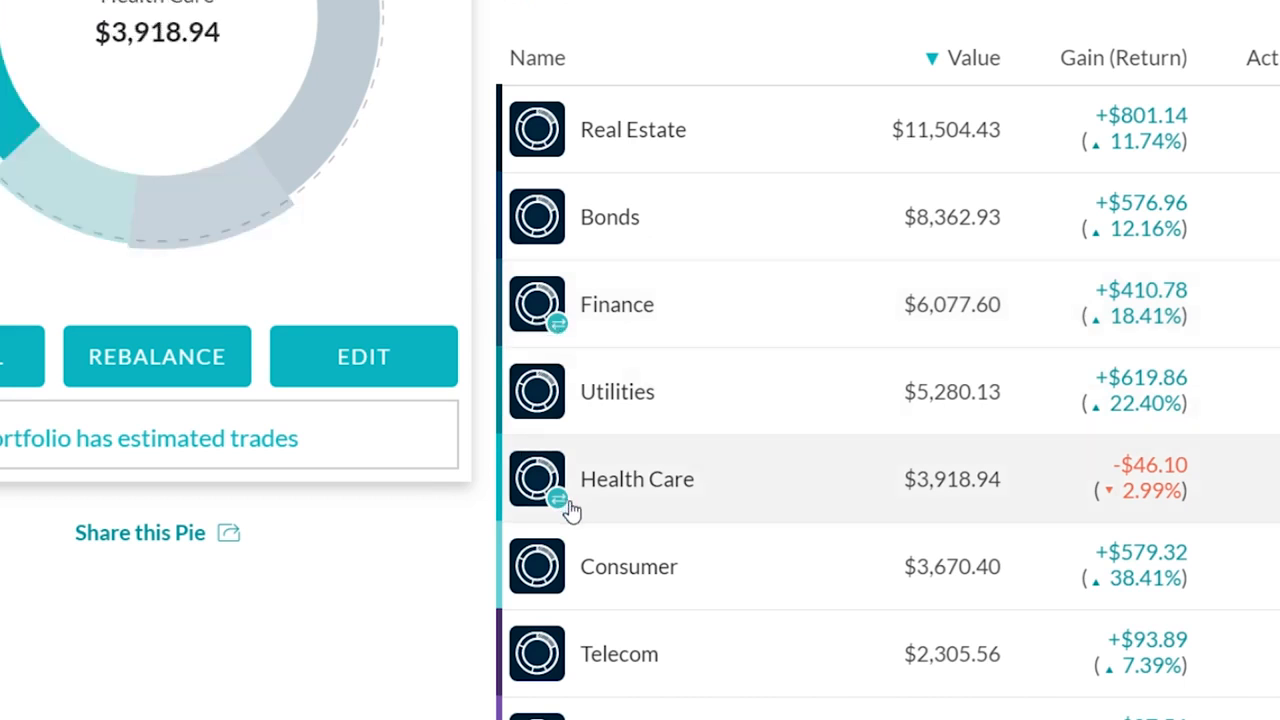
# - In the Passive Income investment portfolio, open the Finance pie and review its performance chart and list of slices
pyautogui.rightClick(560, 512)
pyautogui.click(461, 538)
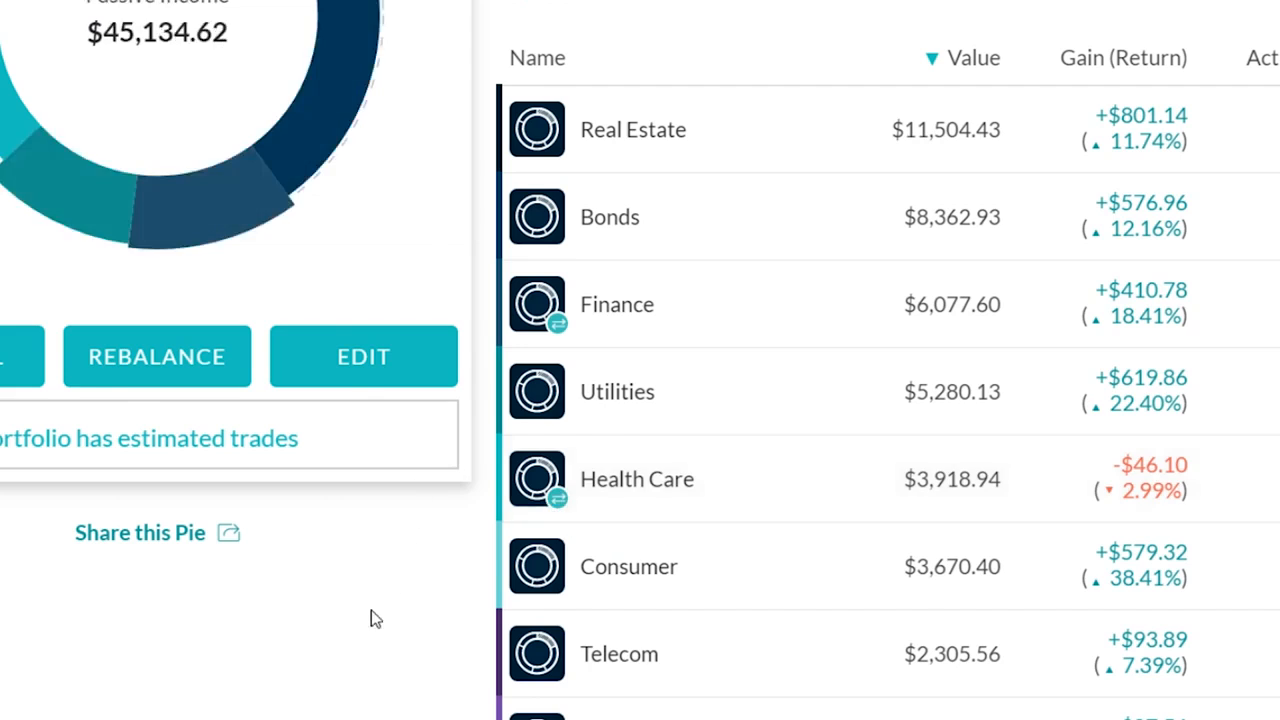
pyautogui.click(688, 328)
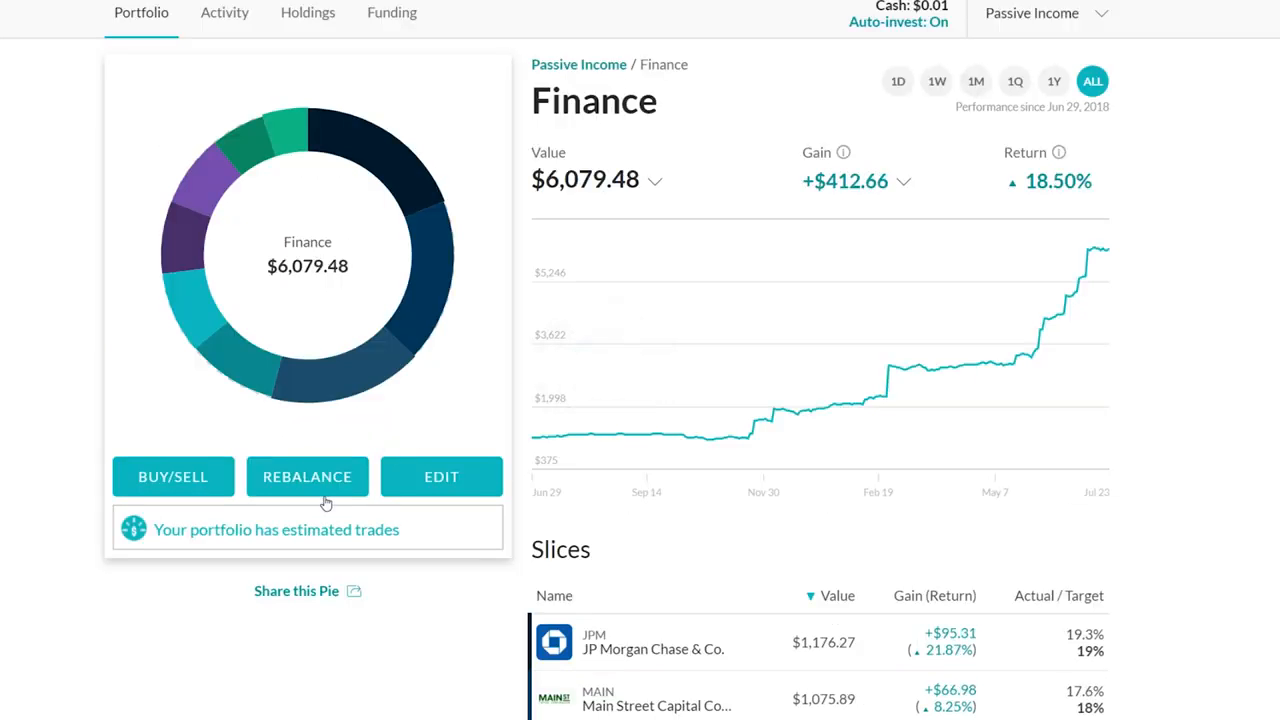
pyautogui.scroll(-7, 330, 505)
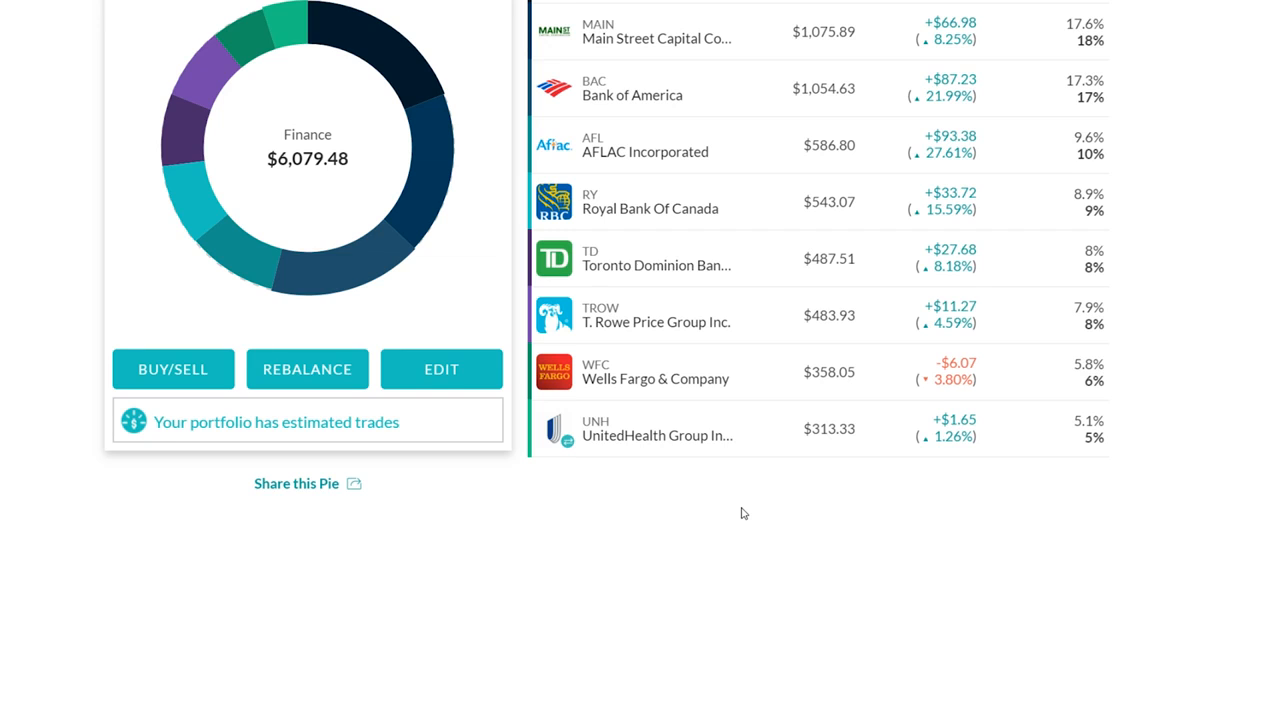
pyautogui.scroll(7, 686, 491)
pyautogui.moveTo(630, 468)
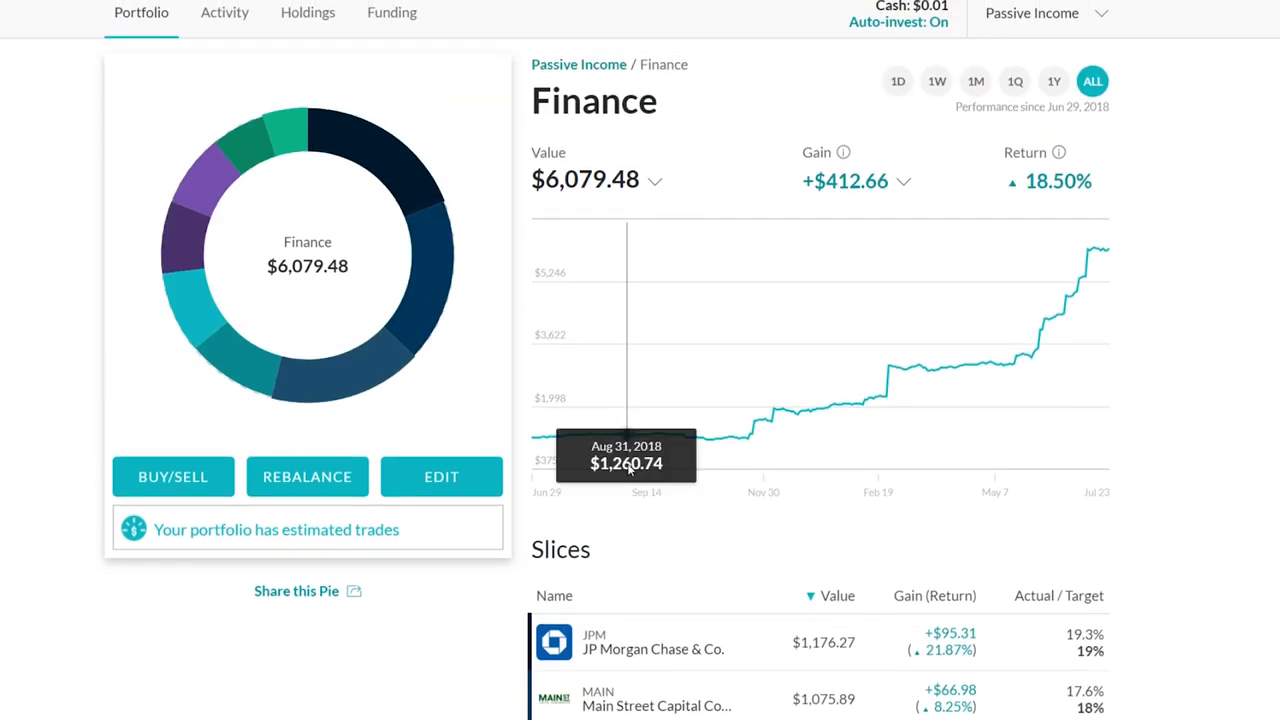
pyautogui.scroll(-5, 514, 506)
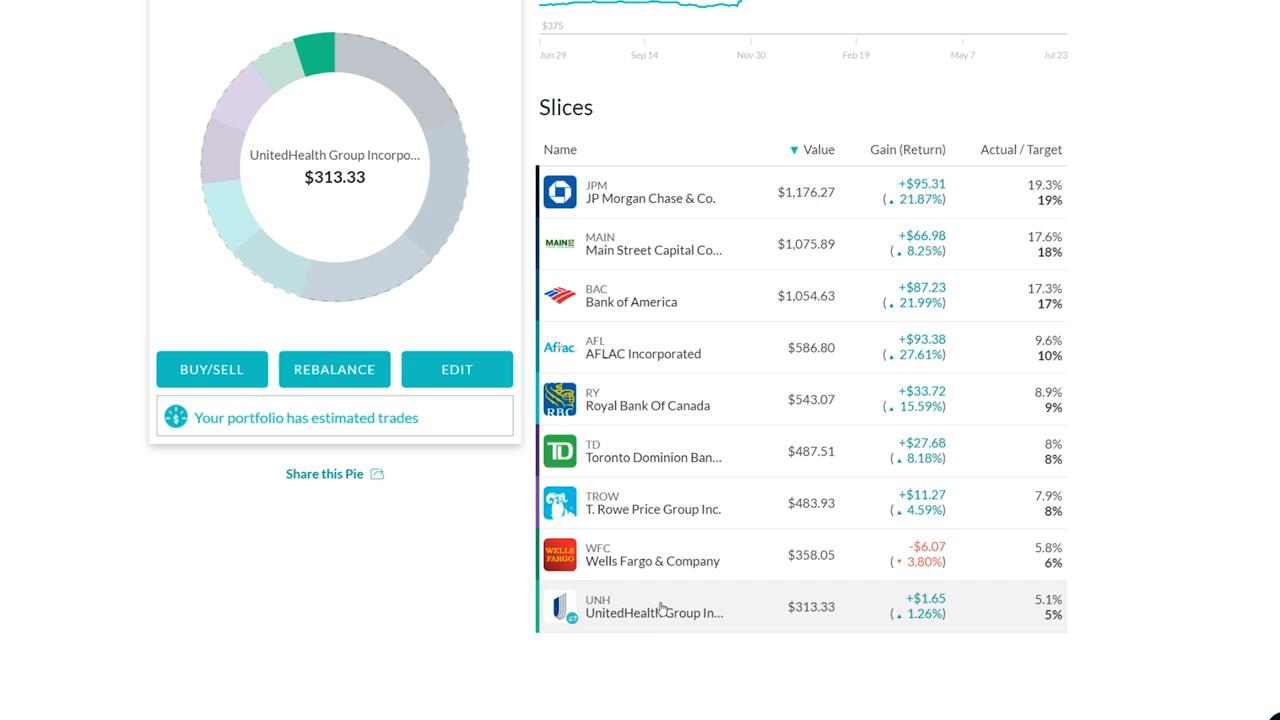
pyautogui.scroll(4, 351, 657)
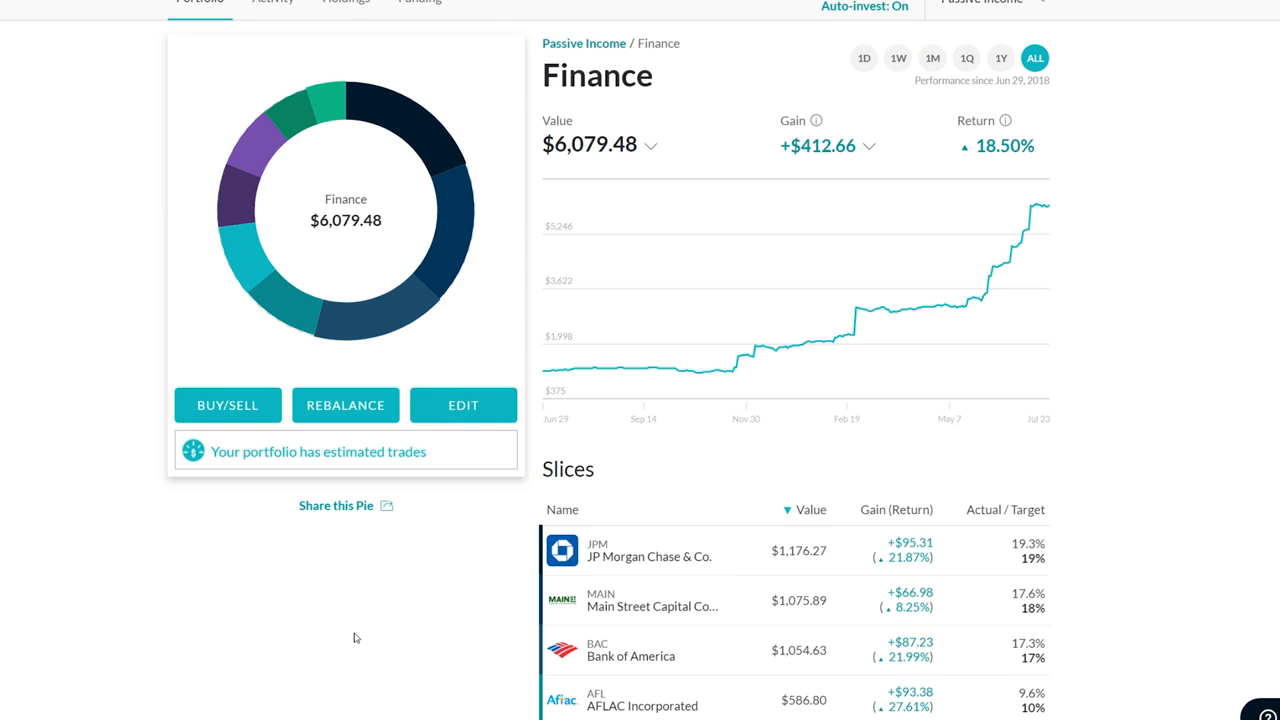
pyautogui.scroll(-4, 390, 606)
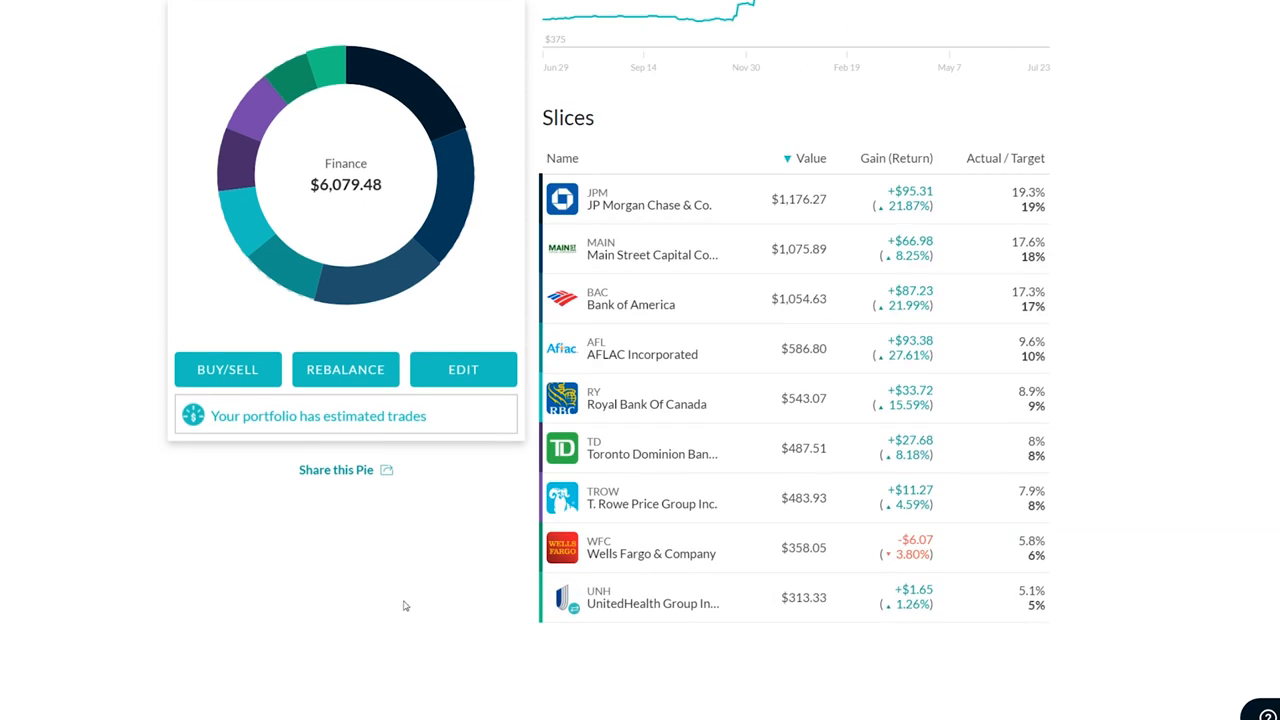
# - Open the UnitedHealth Group slice of the Finance pie and view its pending sale and position details
pyautogui.click(674, 605)
pyautogui.scroll(-1, 257, 443)
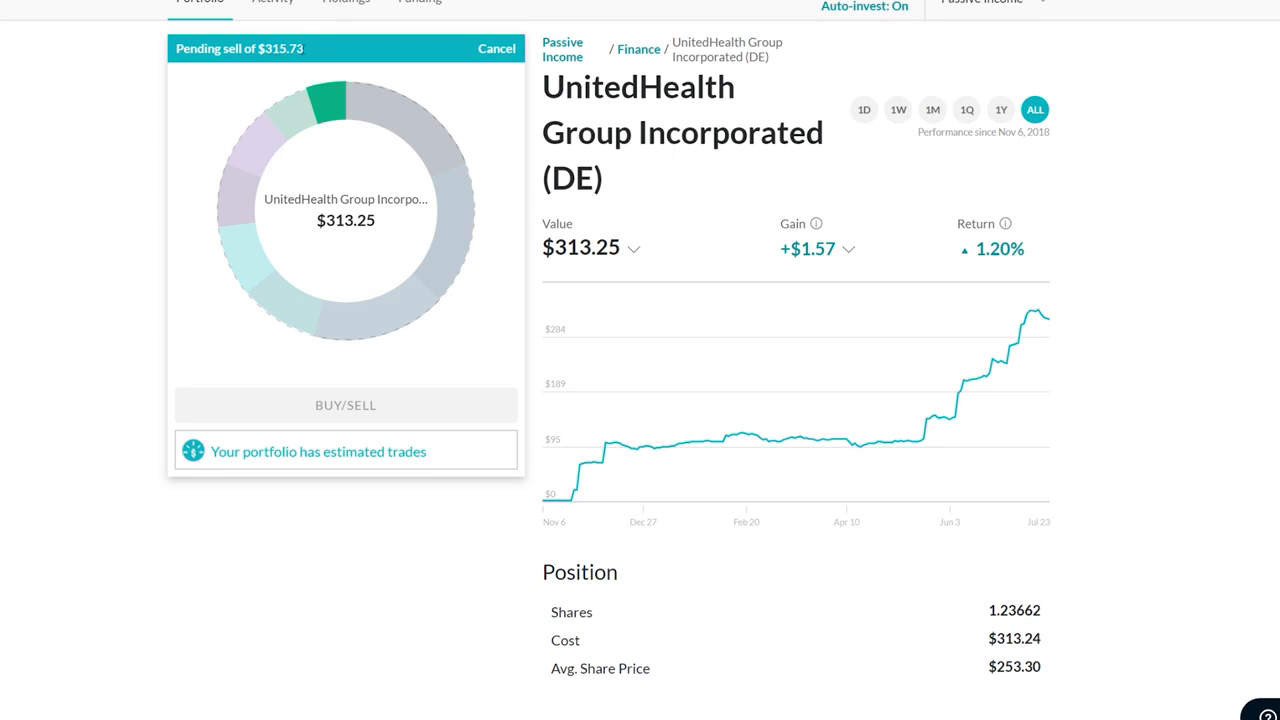
pyautogui.scroll(1, 17, 352)
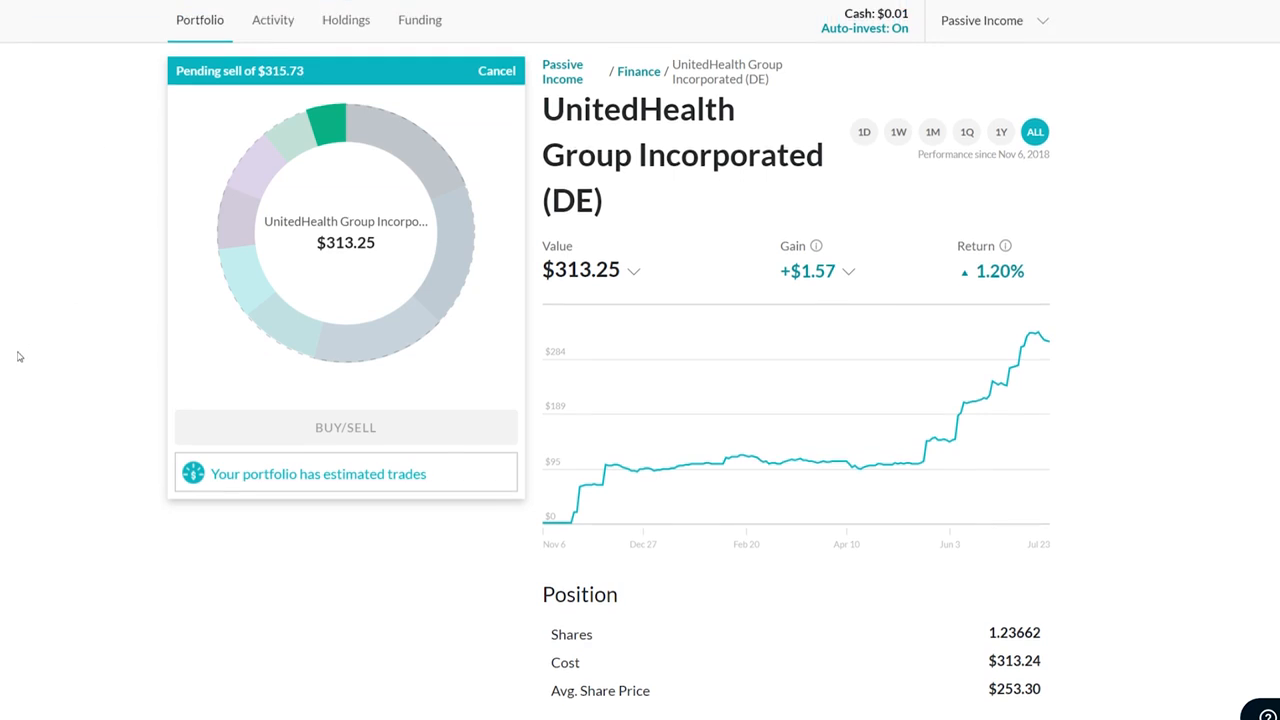
# - Return to the Passive Income portfolio overview, review its list of slices and open the Health Care pie
pyautogui.click(197, 56)
pyautogui.scroll(-4, 77, 351)
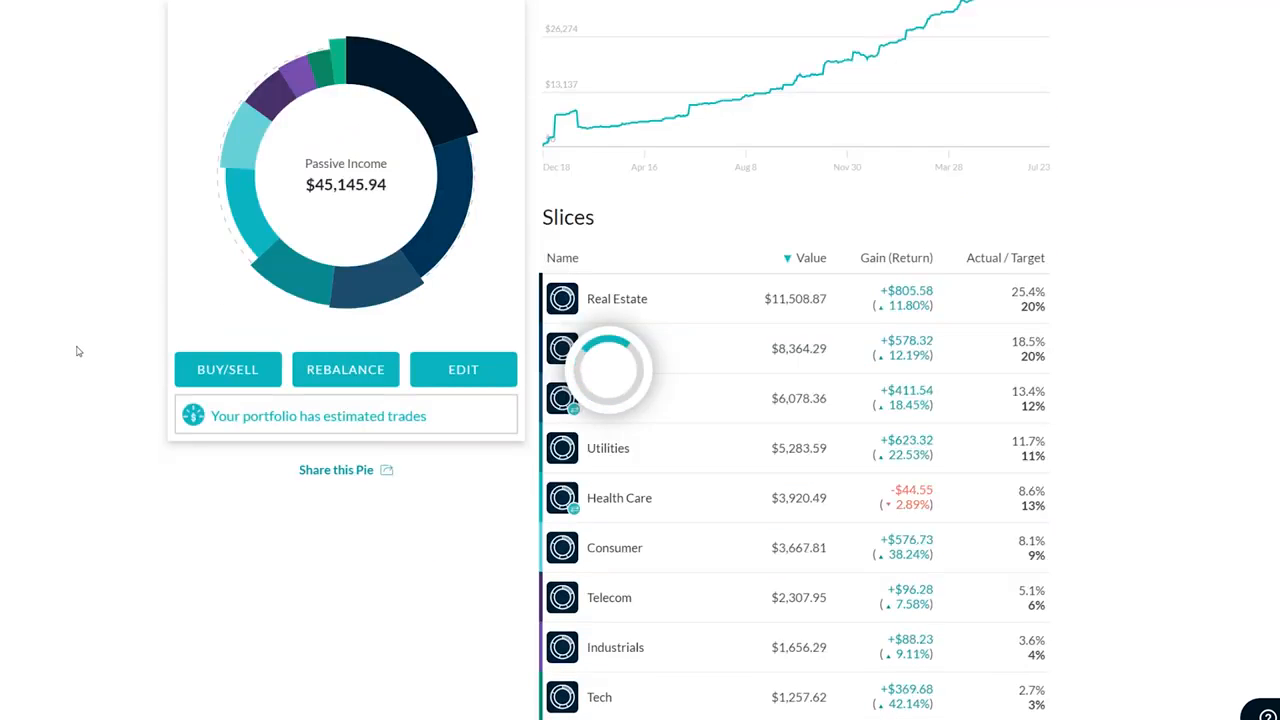
pyautogui.scroll(-1, 77, 351)
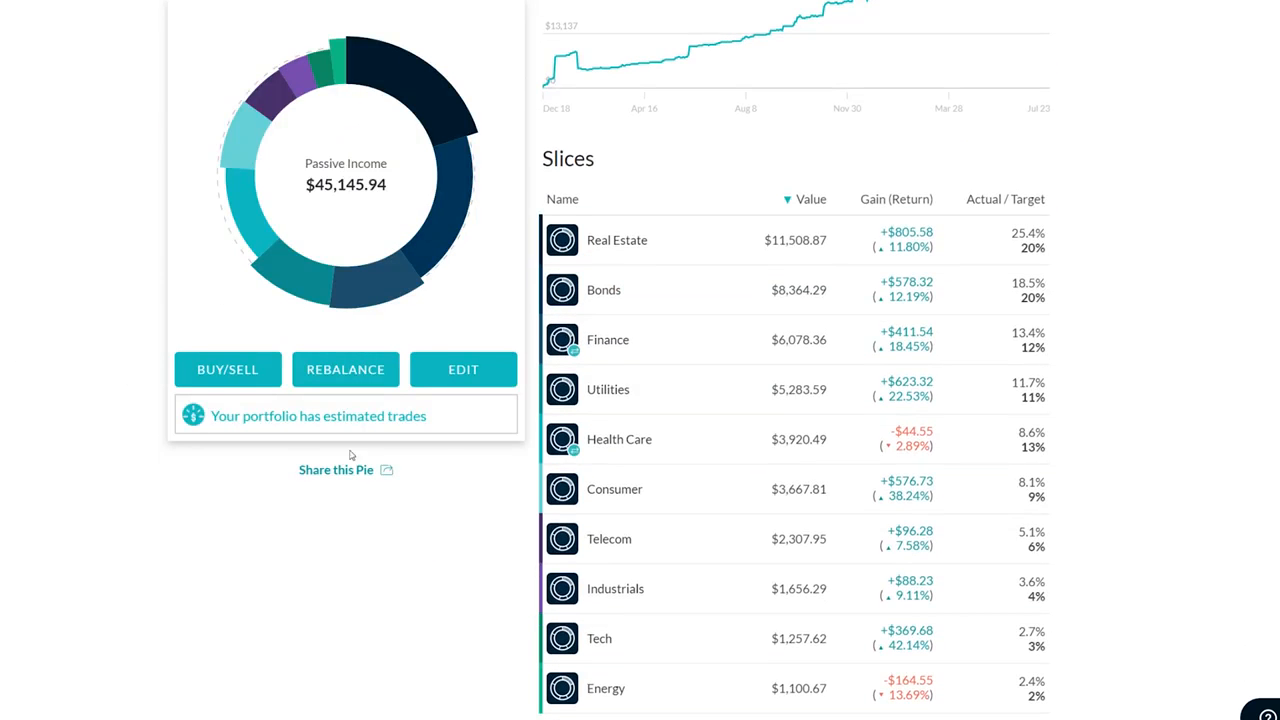
pyautogui.click(672, 441)
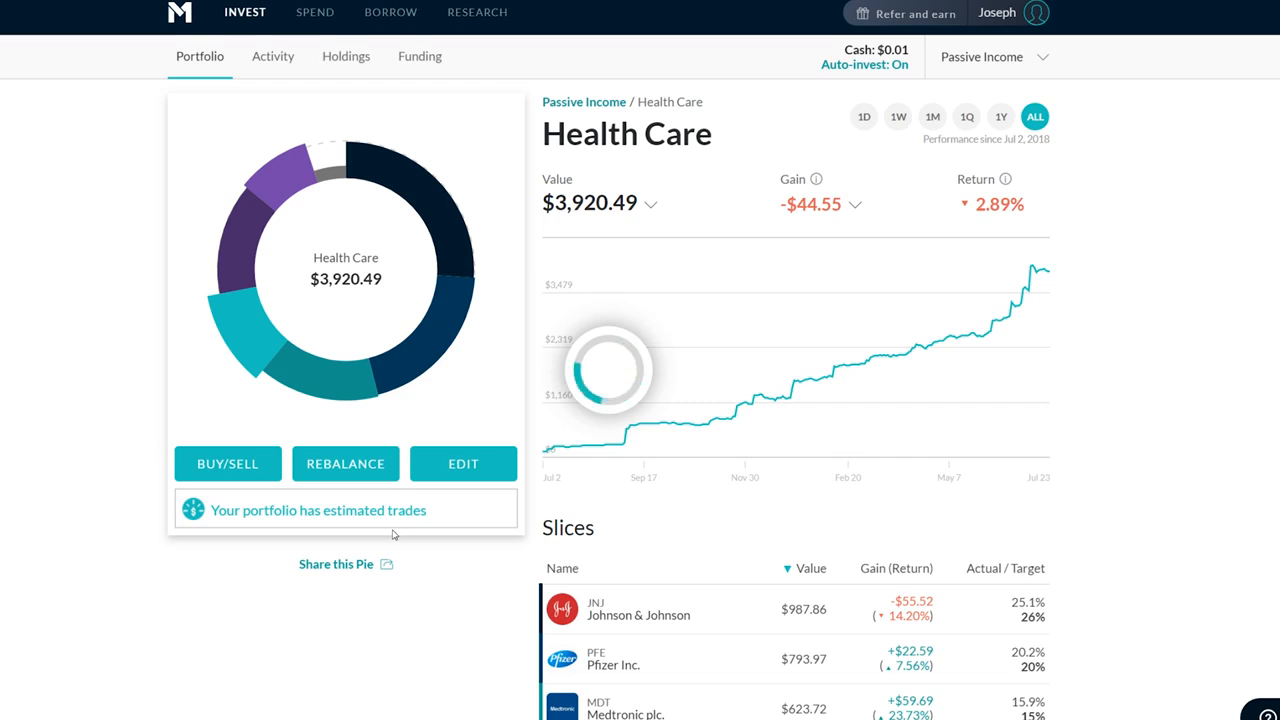
# - Review the Health Care pie's list of slices and open its UnitedHealth Group slice
pyautogui.scroll(-2, 394, 540)
pyautogui.scroll(-2, 394, 540)
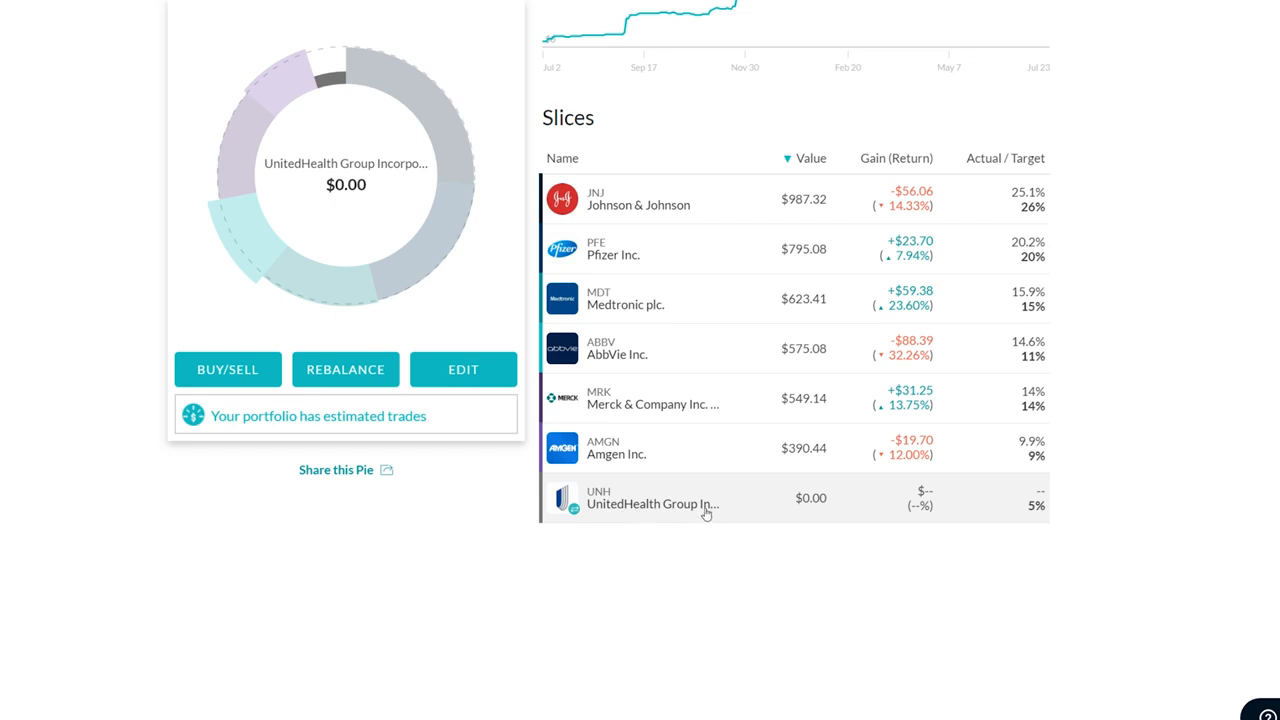
pyautogui.click(668, 510)
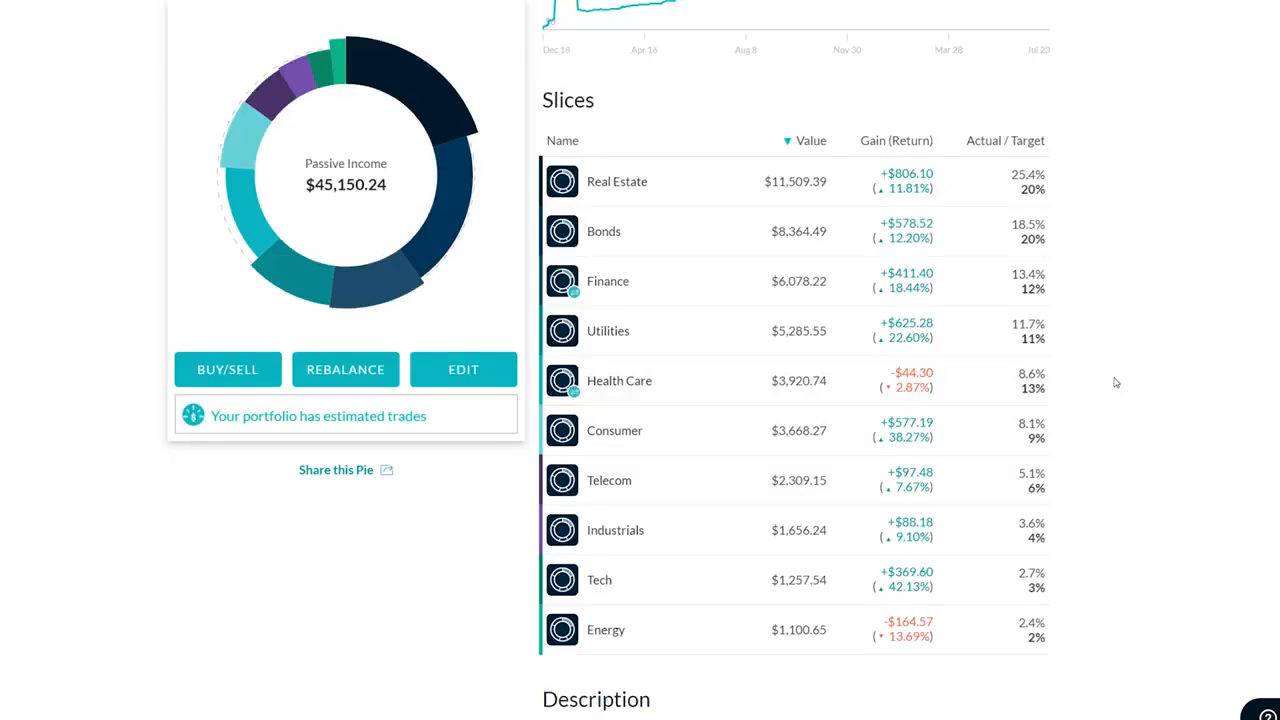
# - Open the Finance pie from the Passive Income slices for editing and select its UnitedHealth Group slice
pyautogui.scroll(1, 1117, 378)
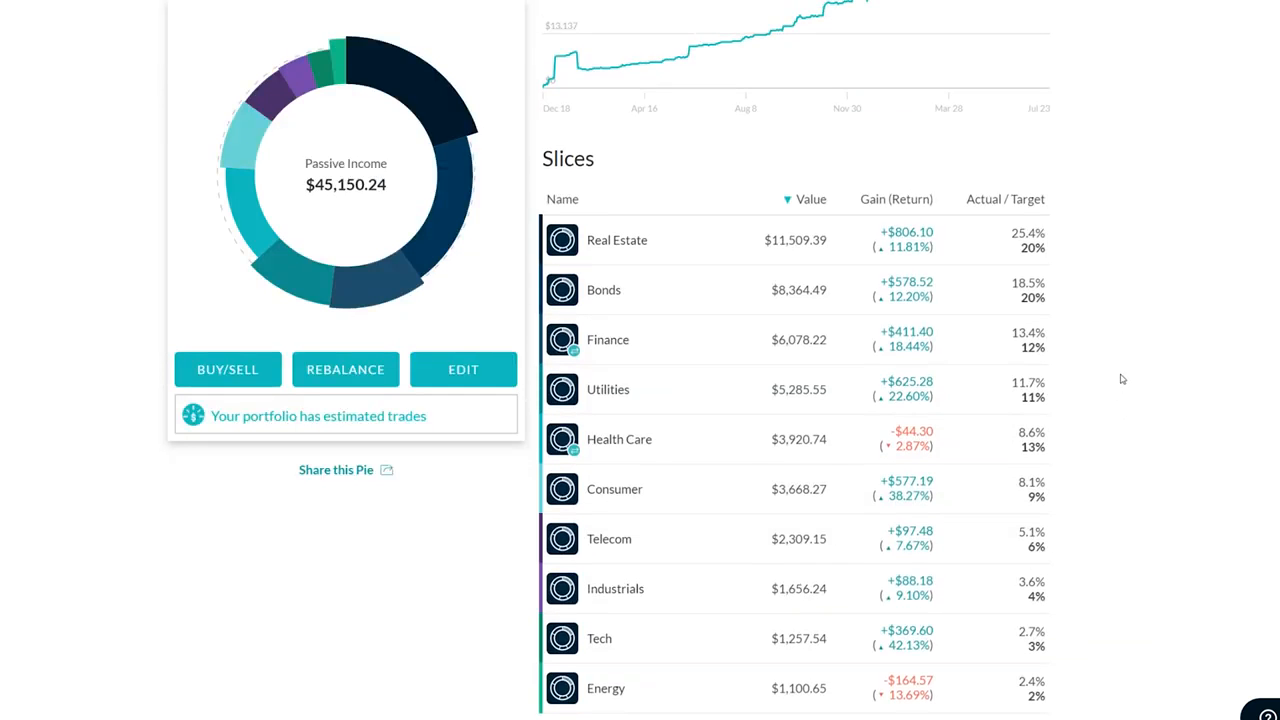
pyautogui.click(622, 353)
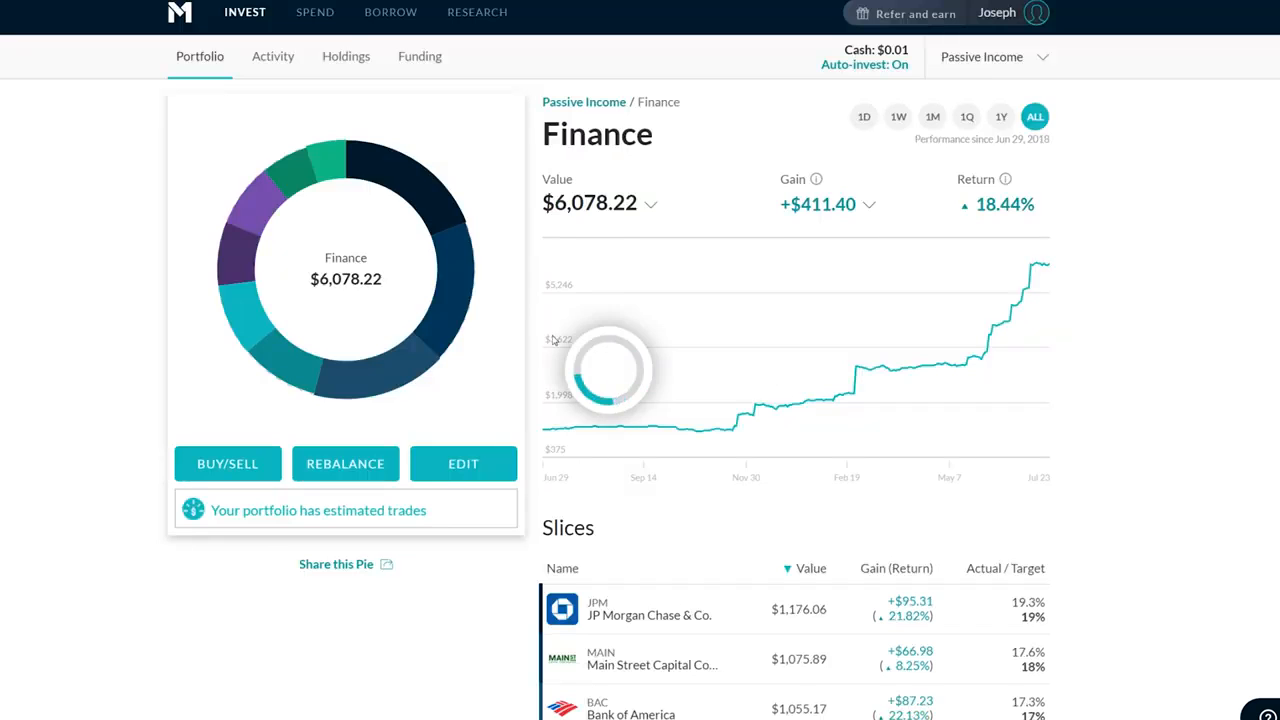
pyautogui.scroll(-5, 537, 323)
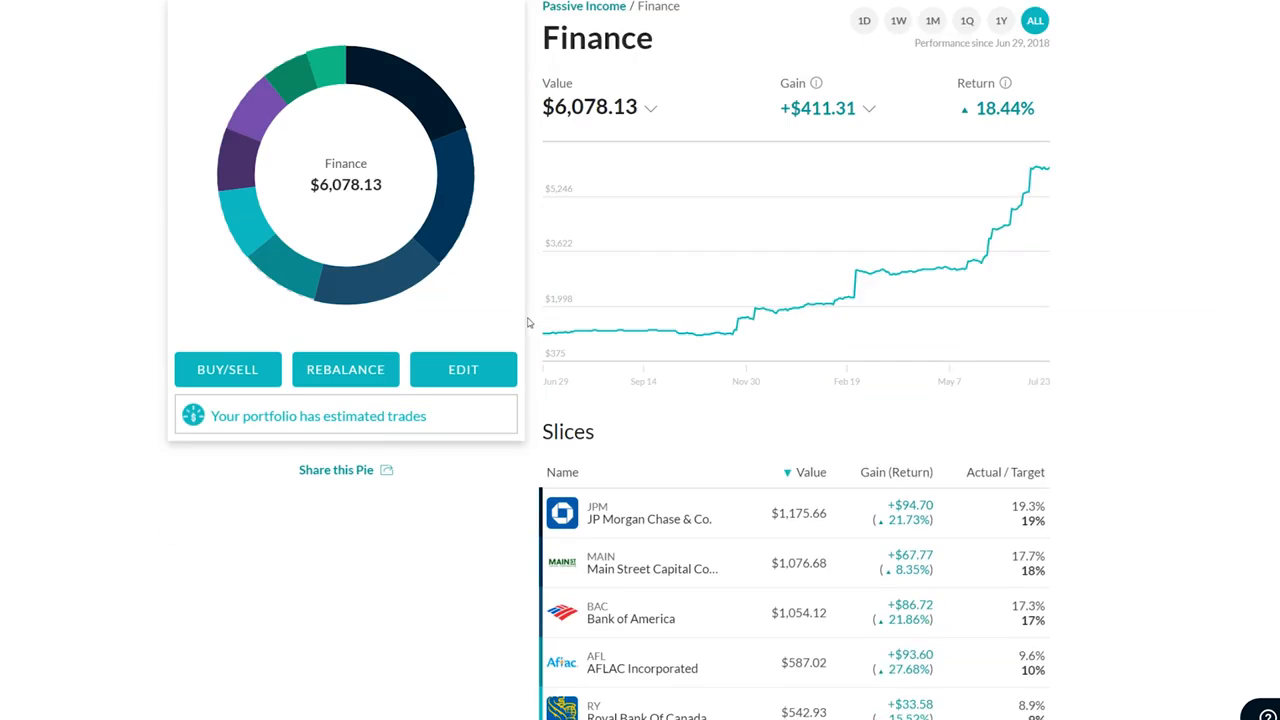
pyautogui.click(483, 366)
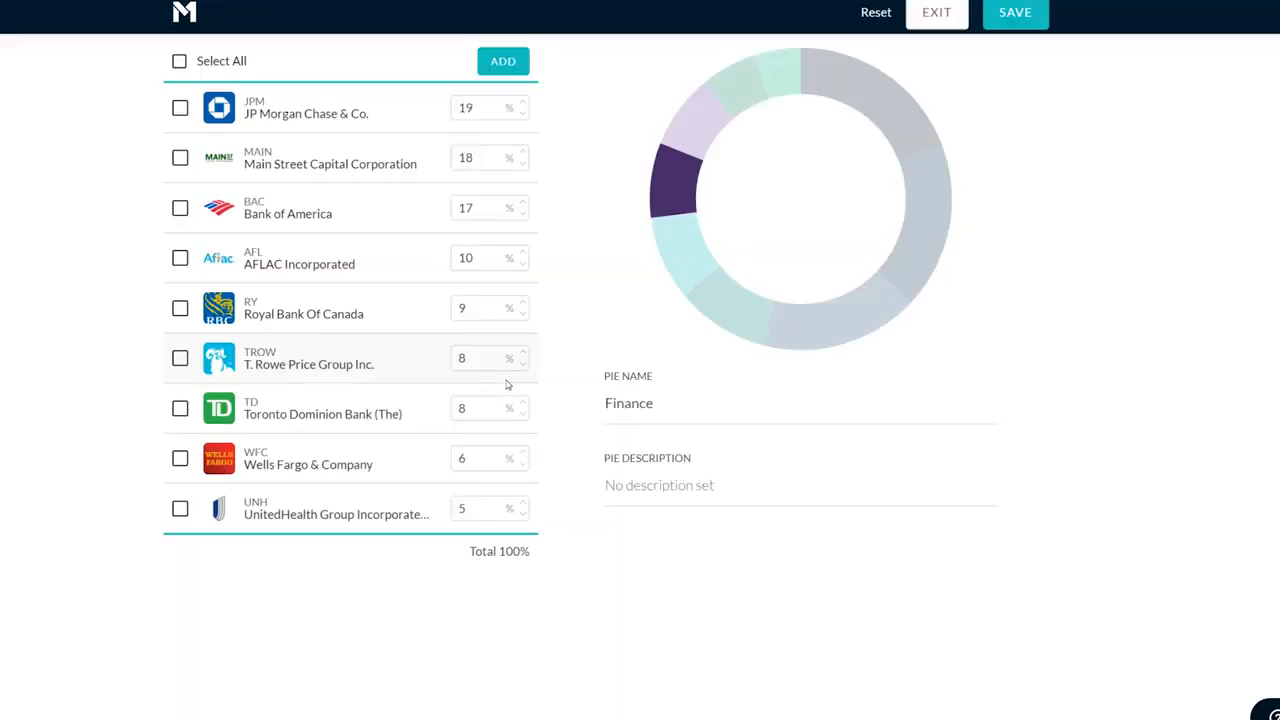
pyautogui.click(180, 508)
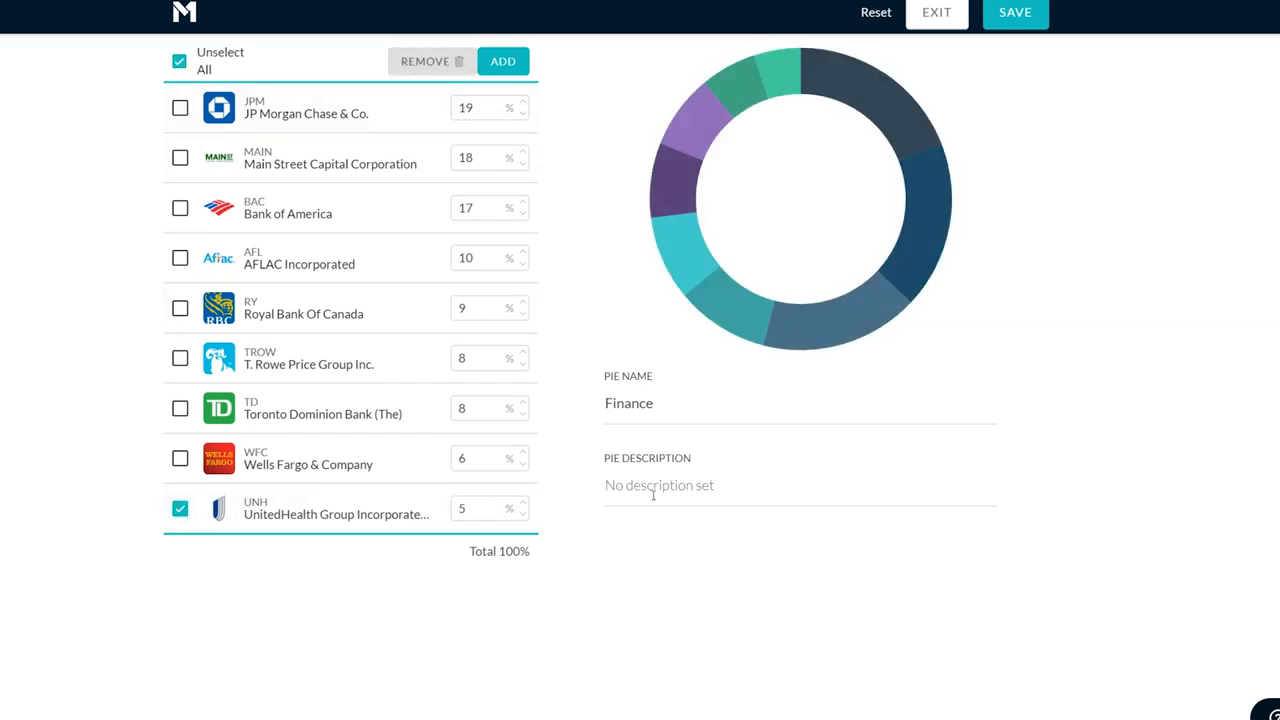